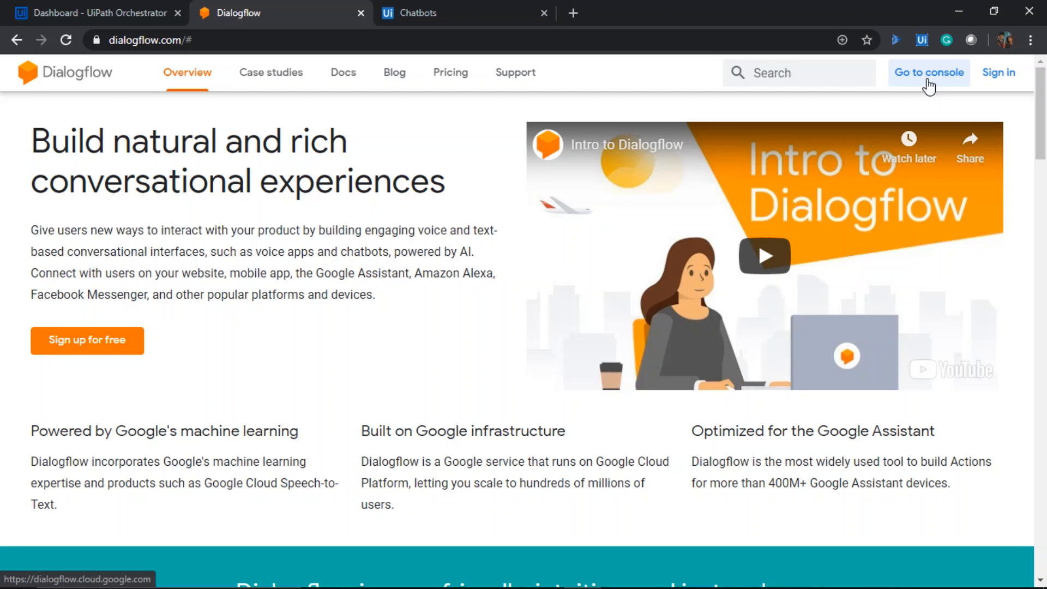
# - Go to the Dialogflow console and create a new agent named TestAgent, without a space in the name
pyautogui.click(929, 77)
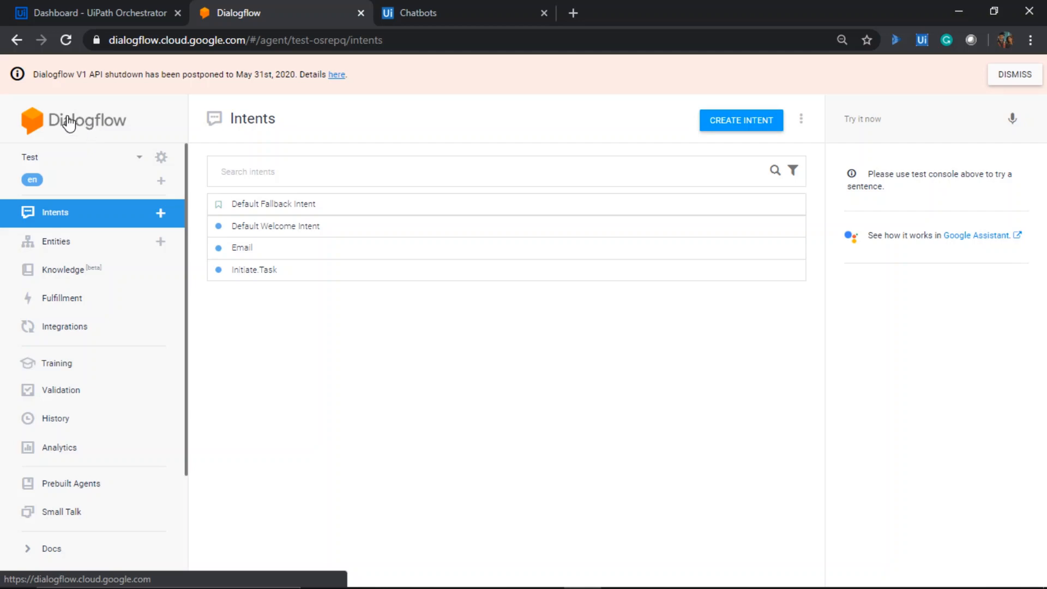
pyautogui.click(139, 162)
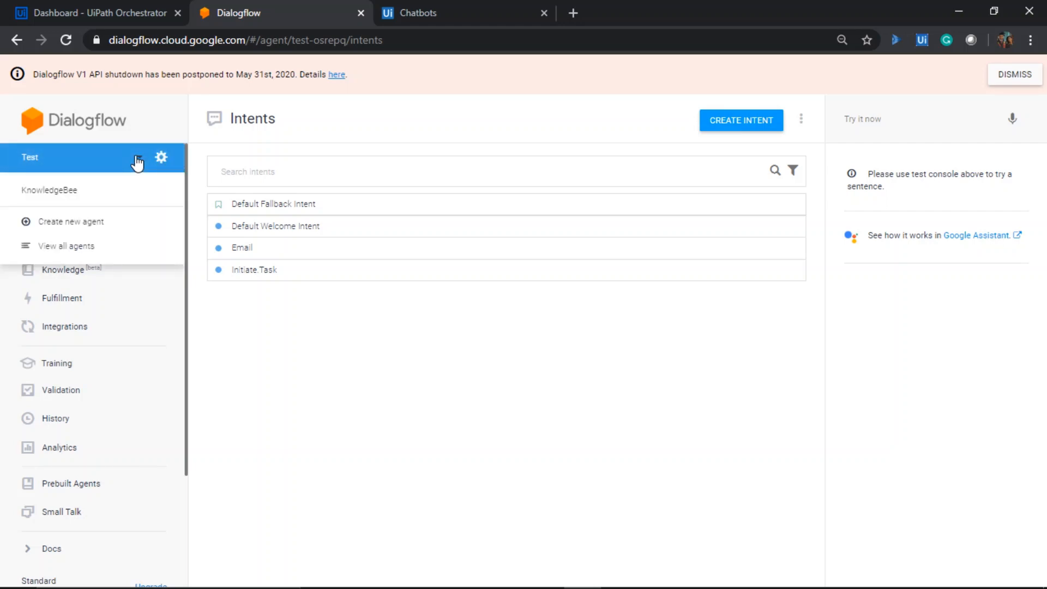
pyautogui.click(91, 228)
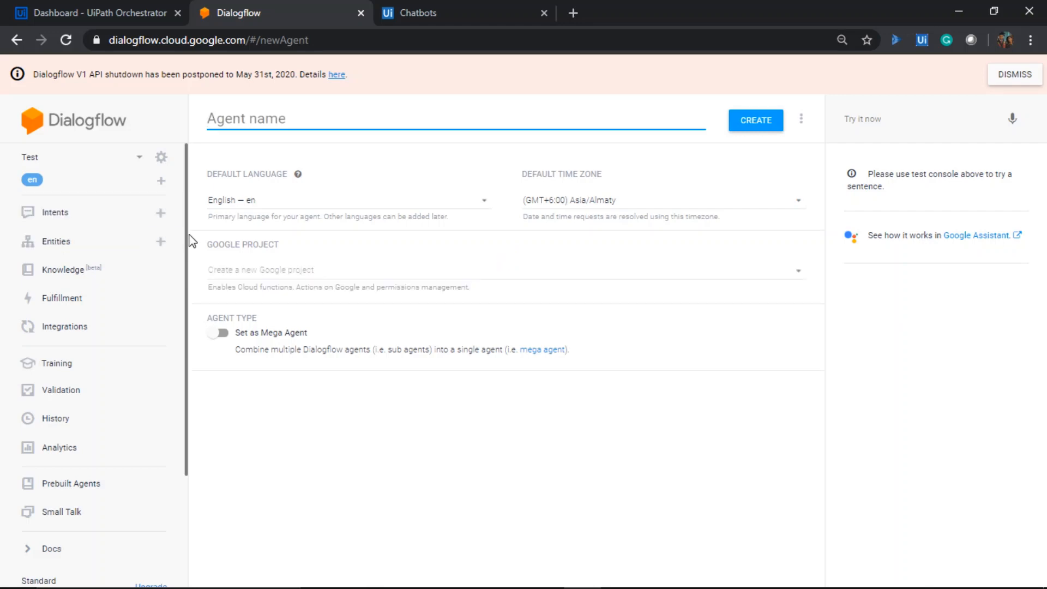
pyautogui.write('Test Agent')
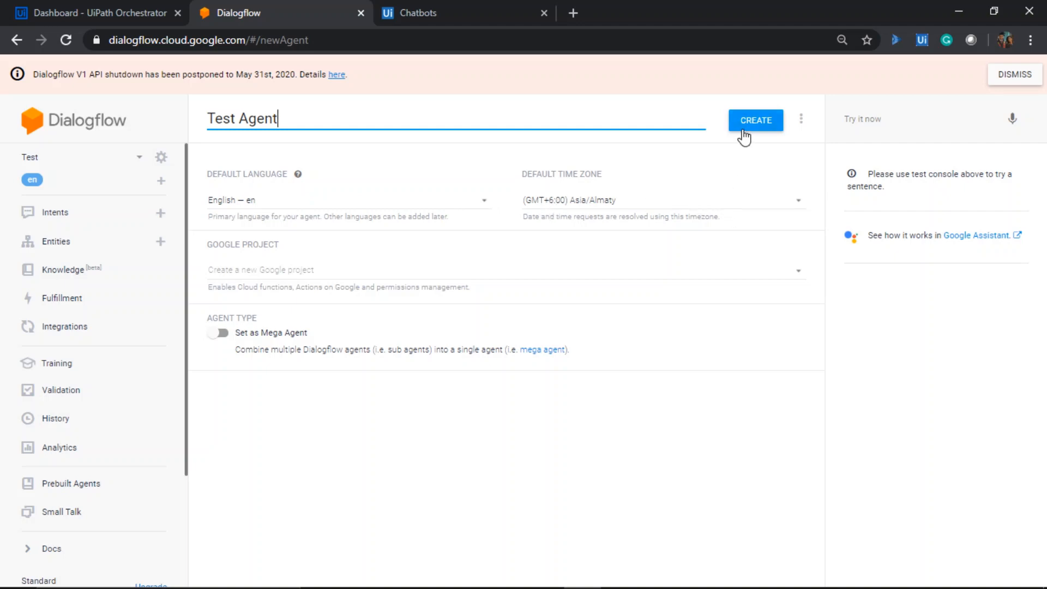
pyautogui.click(764, 125)
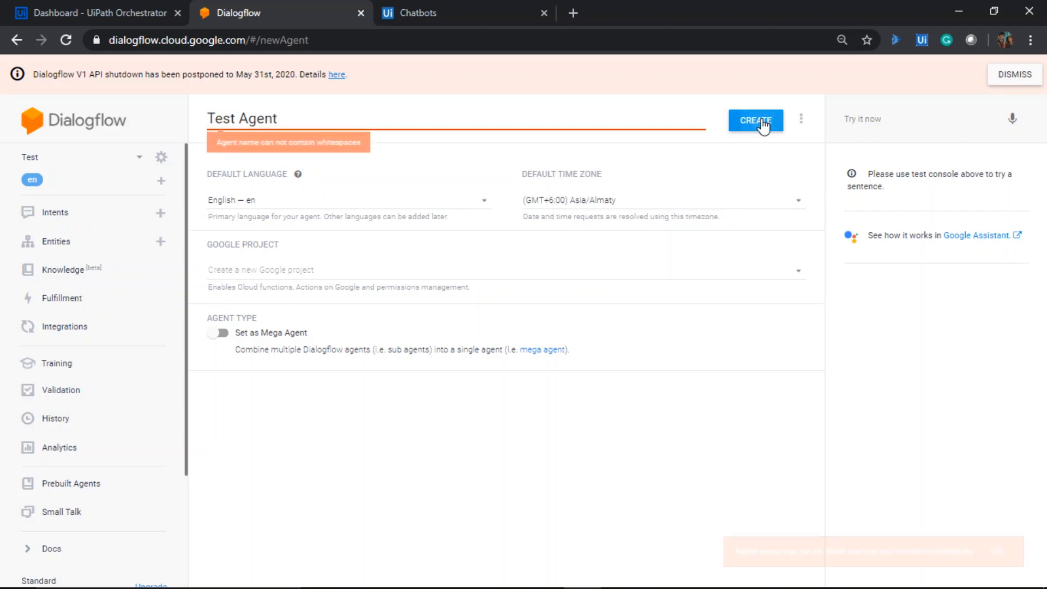
pyautogui.click(242, 116)
pyautogui.press('BackSpace')
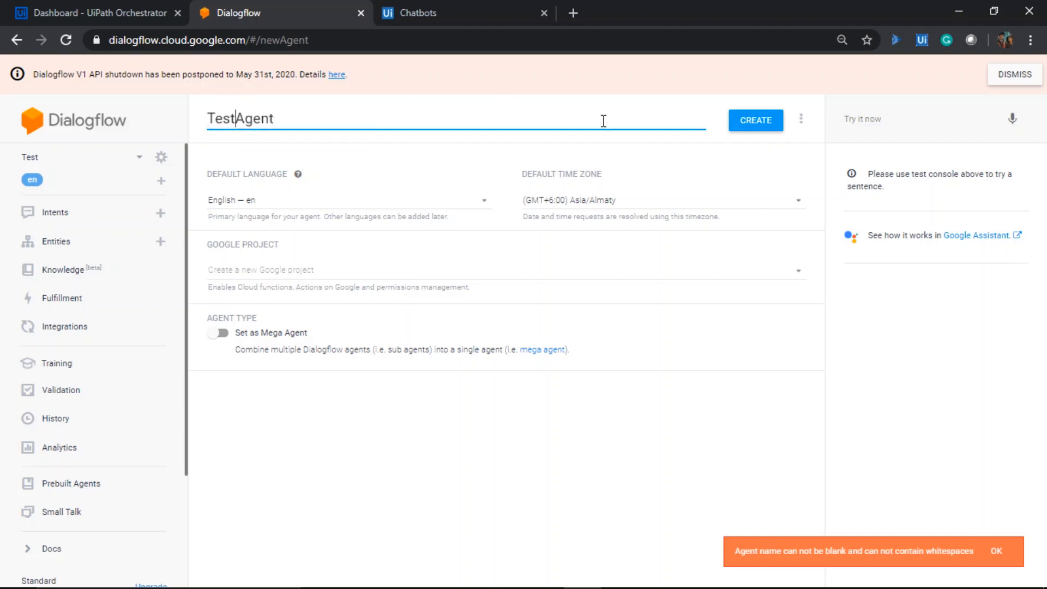
pyautogui.click(756, 120)
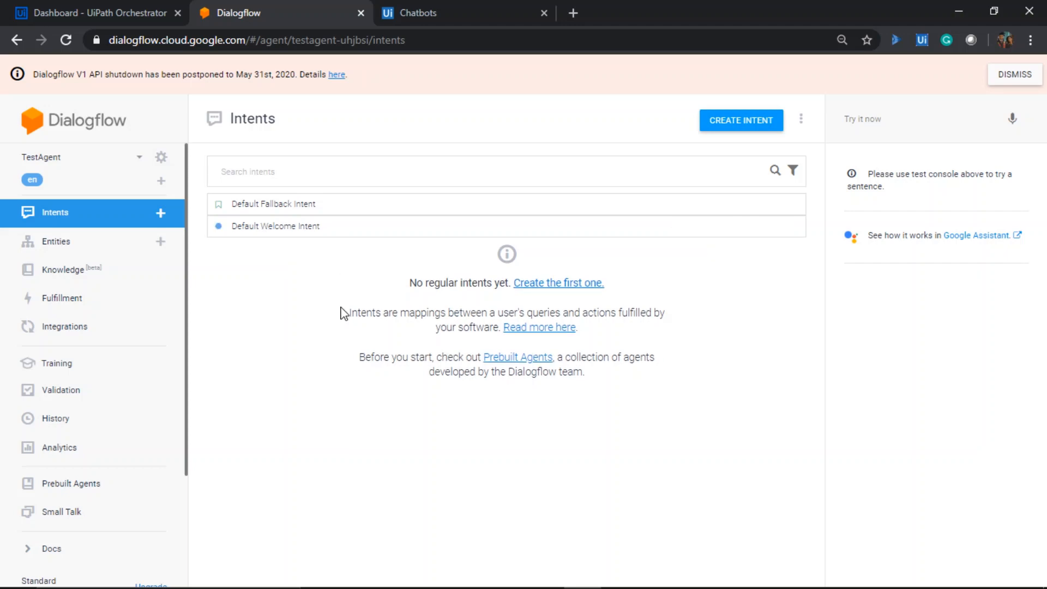
# - Add GetUsername as an output context of the Default Welcome Intent and save the intent
pyautogui.click(281, 236)
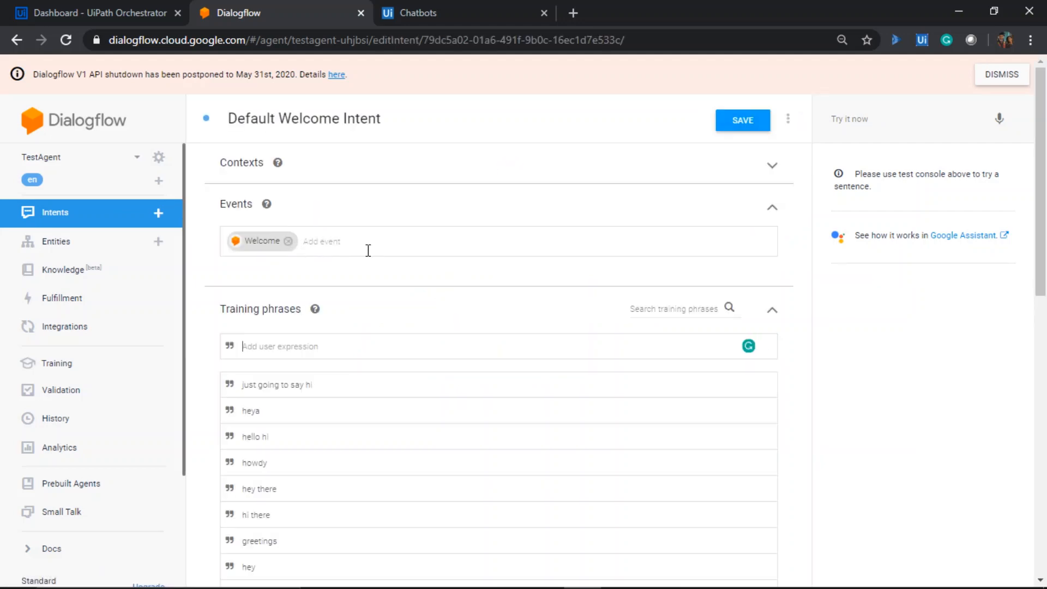
pyautogui.scroll(-1, 367, 263)
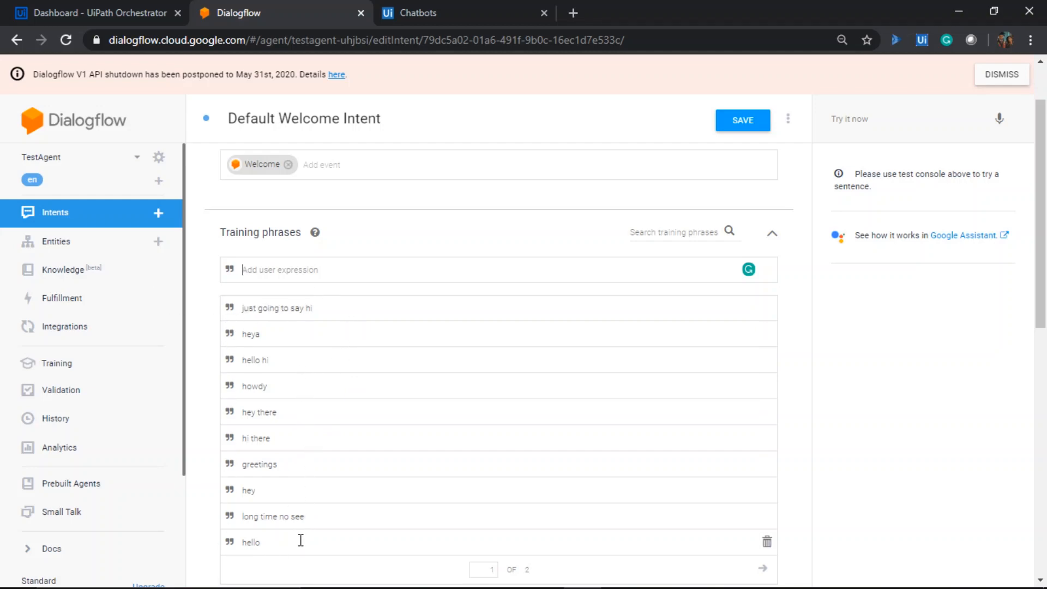
pyautogui.scroll(1, 359, 352)
pyautogui.scroll(1, 358, 352)
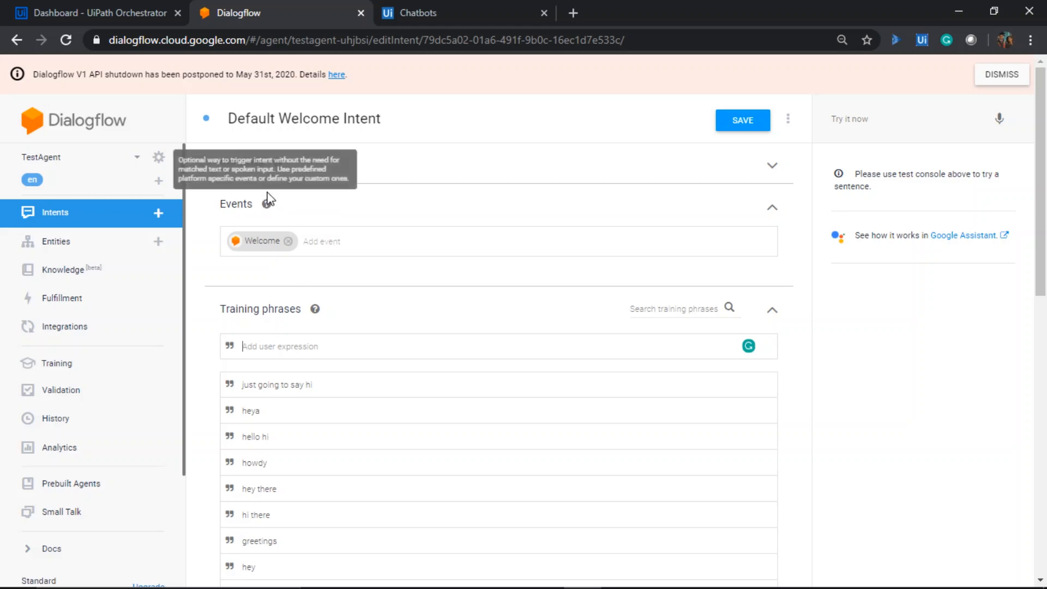
pyautogui.click(770, 166)
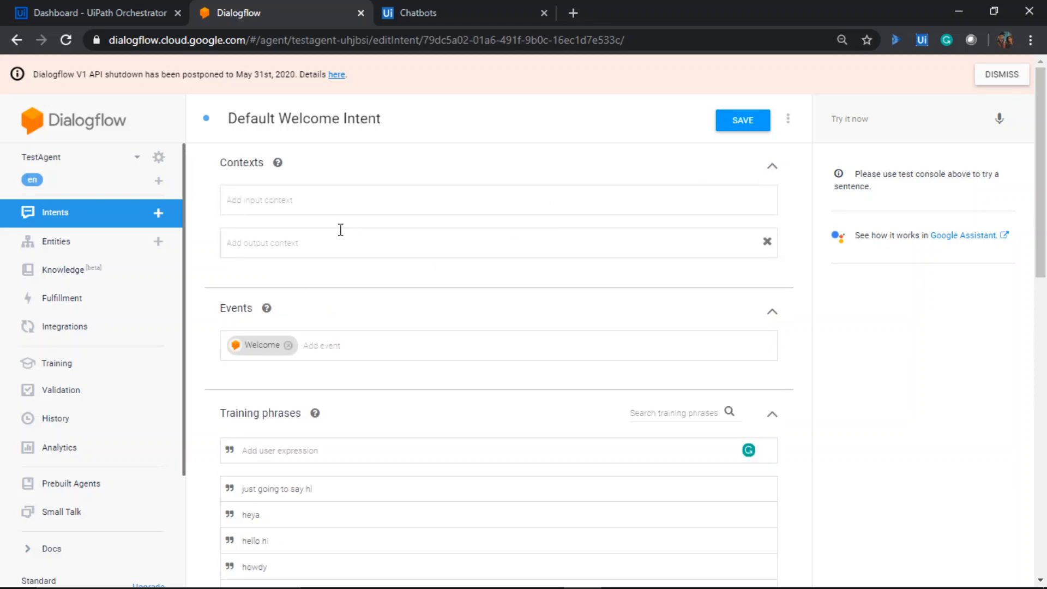
pyautogui.click(307, 250)
pyautogui.write('GetUsername')
pyautogui.press('Return')
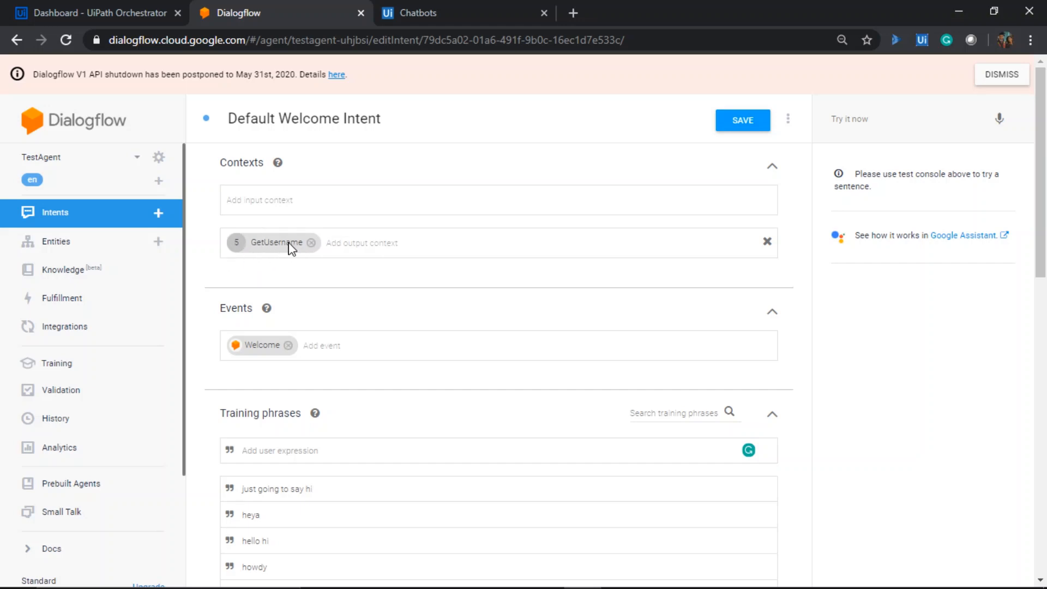
pyautogui.click(742, 120)
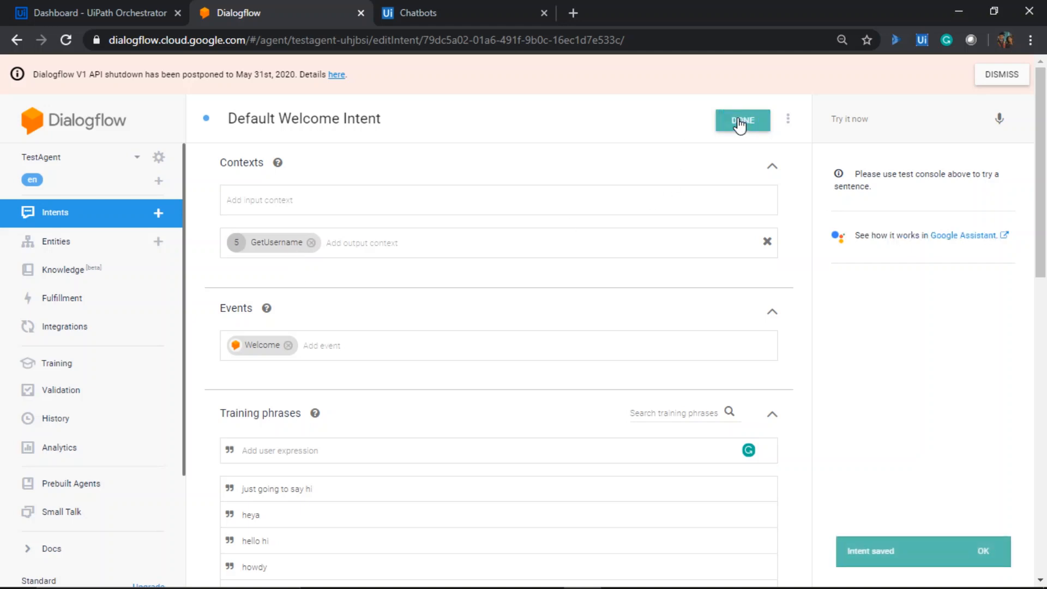
# - Start a new intent in TestAgent and name it CaptureUsername
pyautogui.click(157, 214)
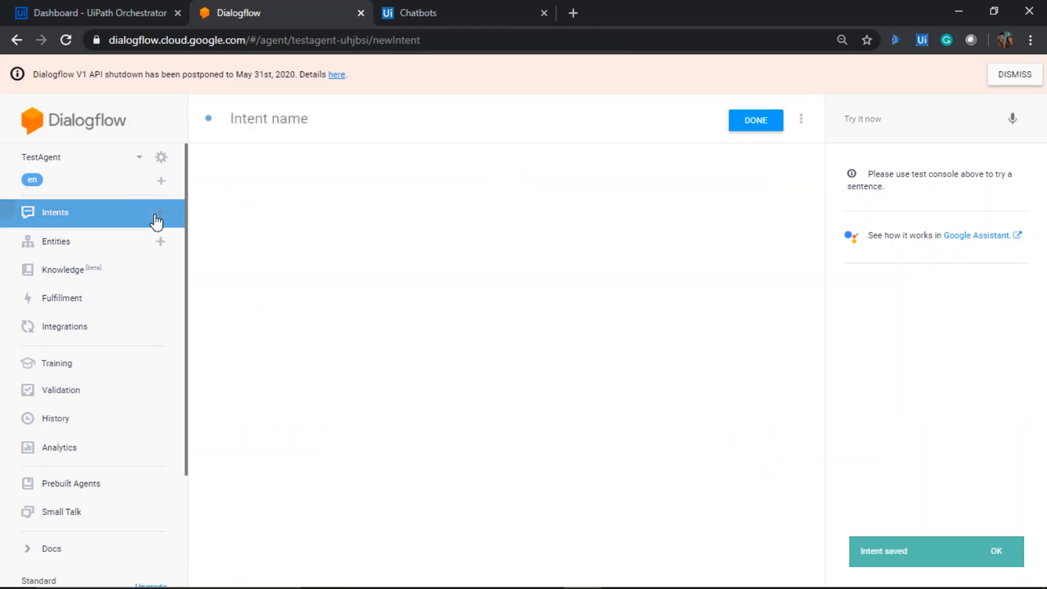
pyautogui.click(298, 117)
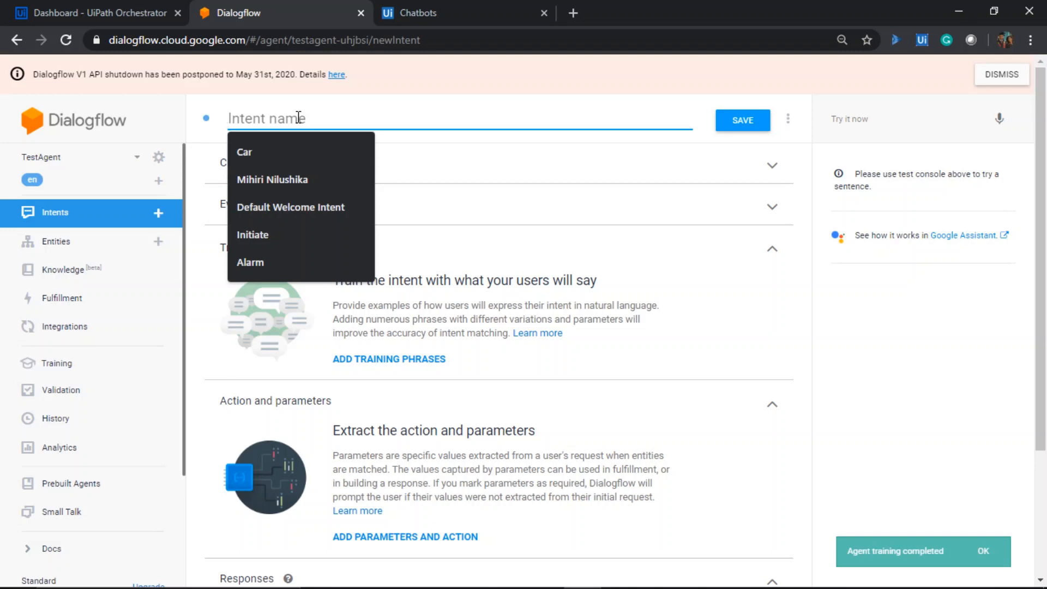
pyautogui.write('Capture')
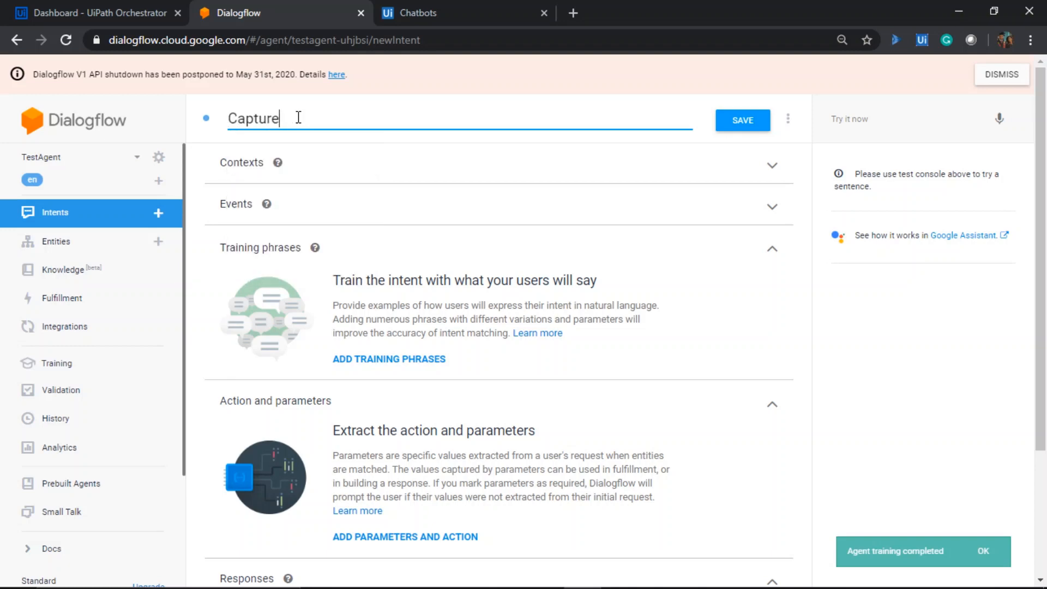
pyautogui.write('Username')
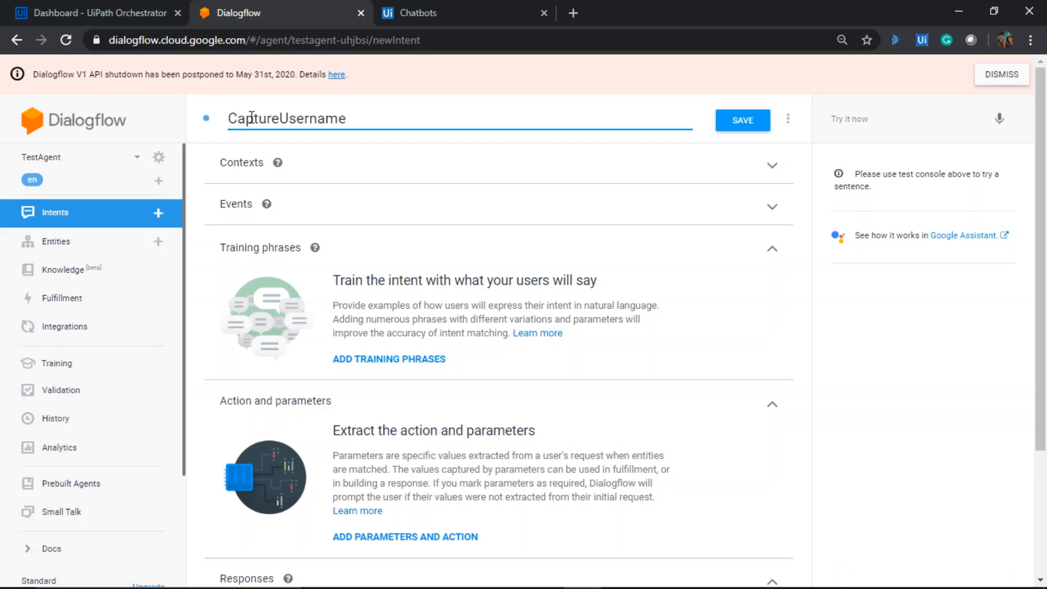
# - Set GetUsername as the input context of CaptureUsername and remove the automatically added output context
pyautogui.click(291, 167)
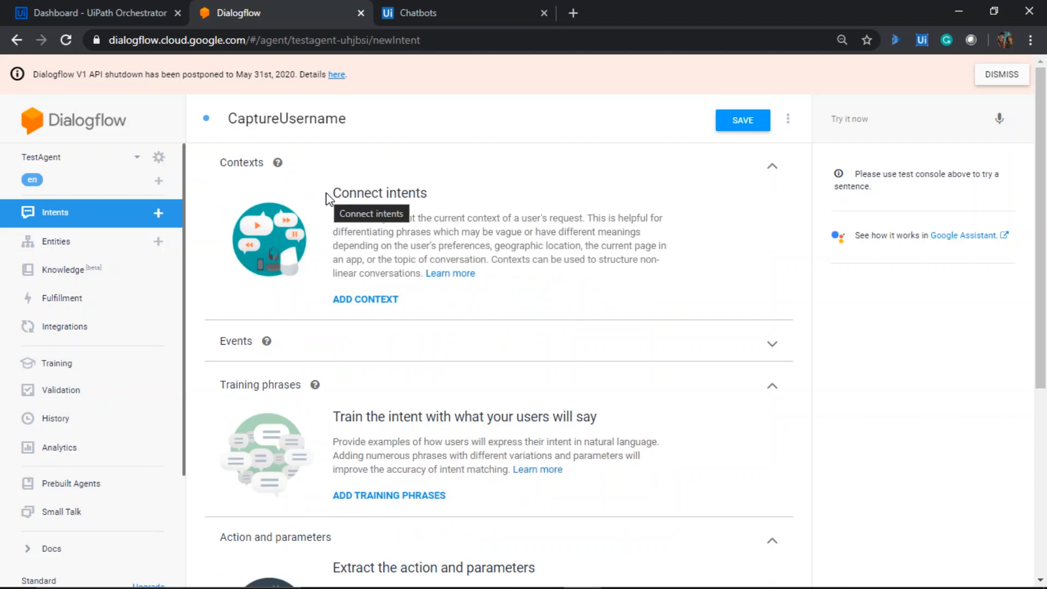
pyautogui.click(362, 300)
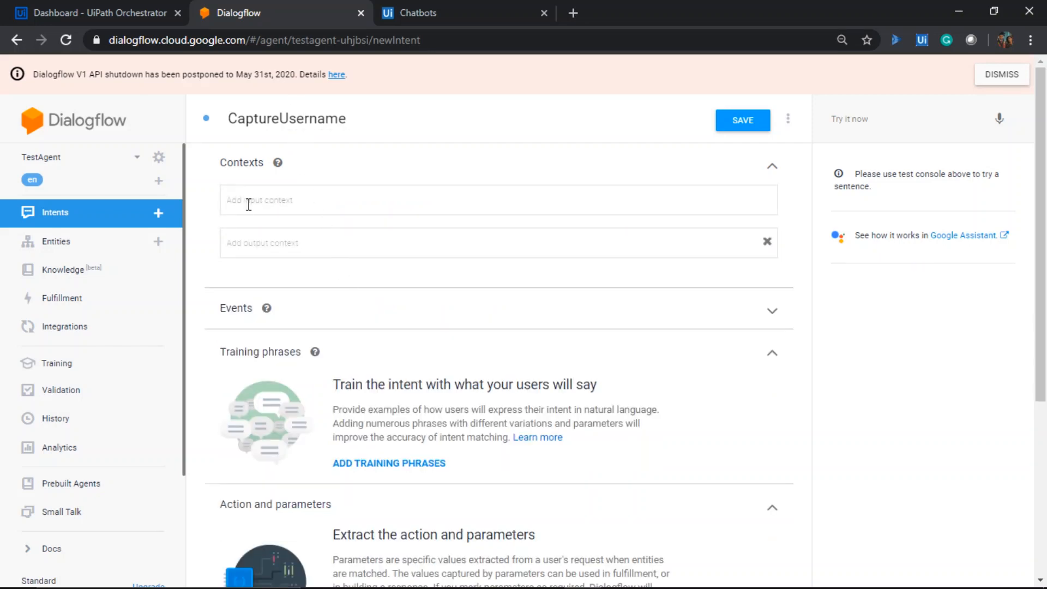
pyautogui.click(310, 207)
pyautogui.write('Get')
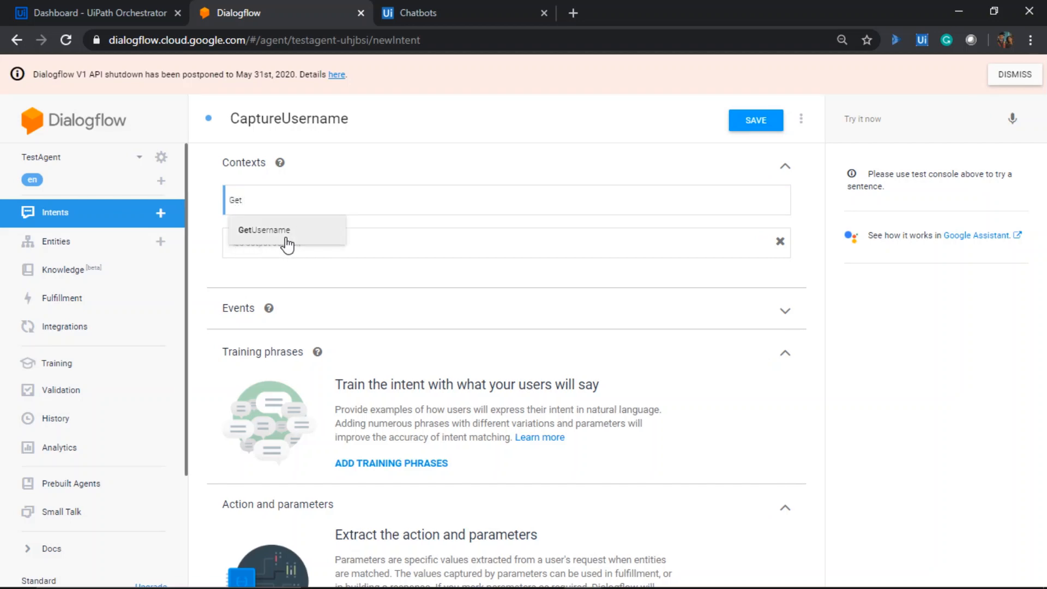
pyautogui.click(286, 238)
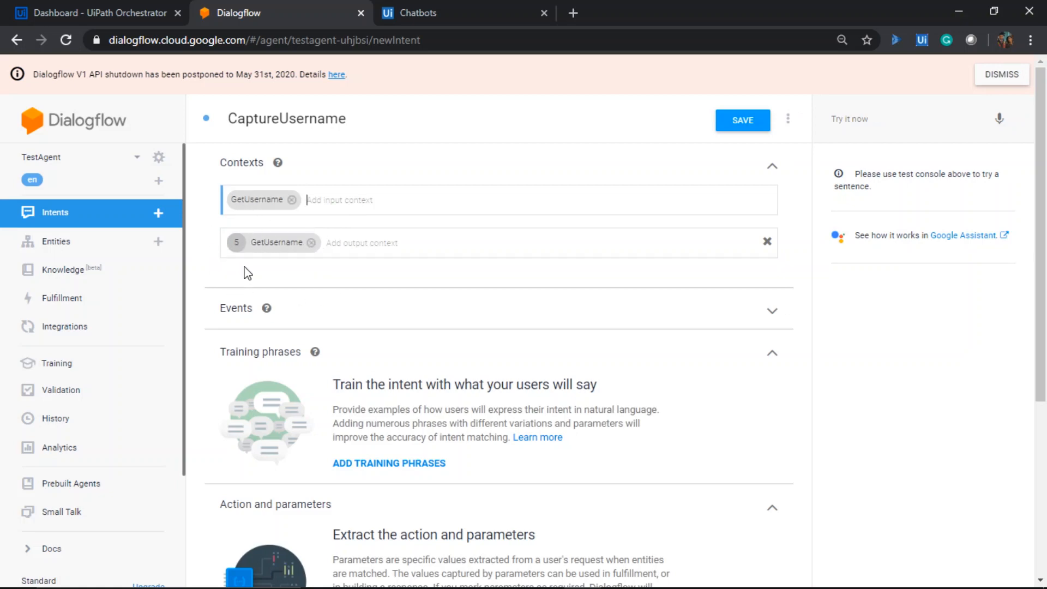
pyautogui.click(311, 243)
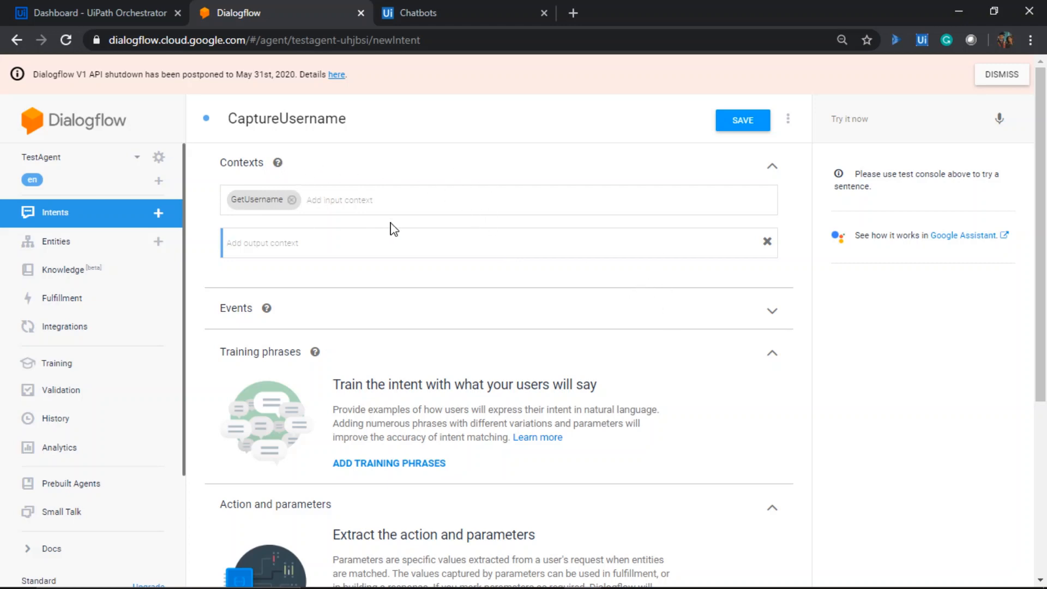
# - Add three training phrases to CaptureUsername: "My name is" followed by a first name, the first name alone, and "I'm" followed by the first name
pyautogui.scroll(-3, 414, 229)
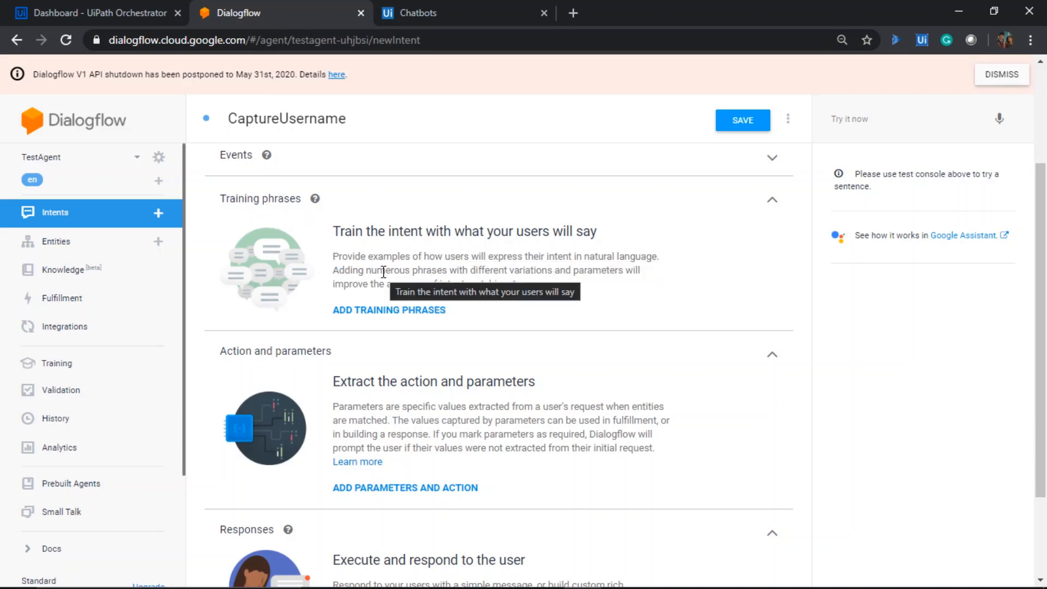
pyautogui.click(431, 316)
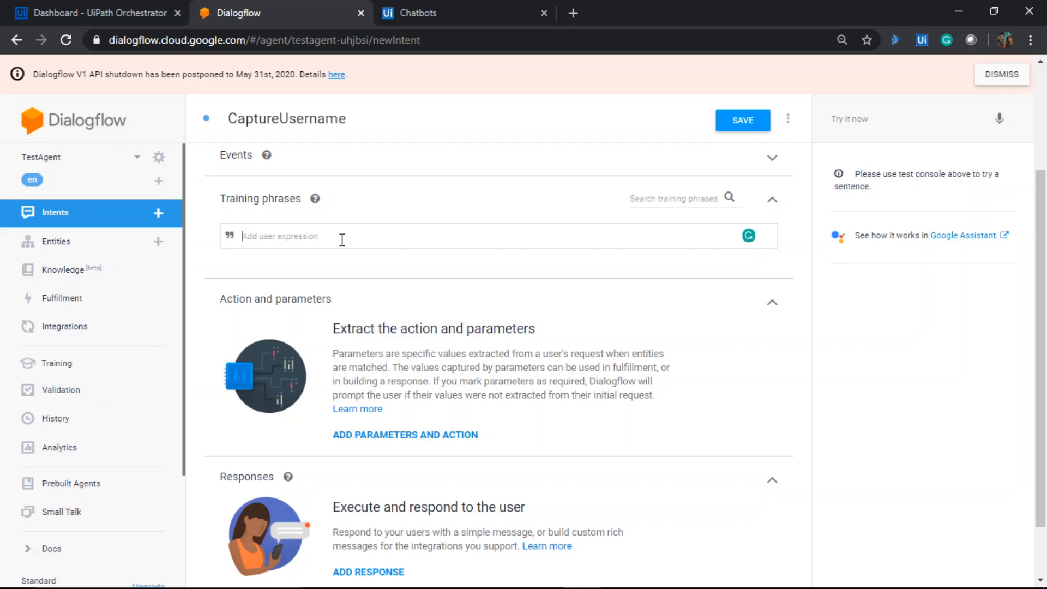
pyautogui.write('My name is John')
pyautogui.press('Return')
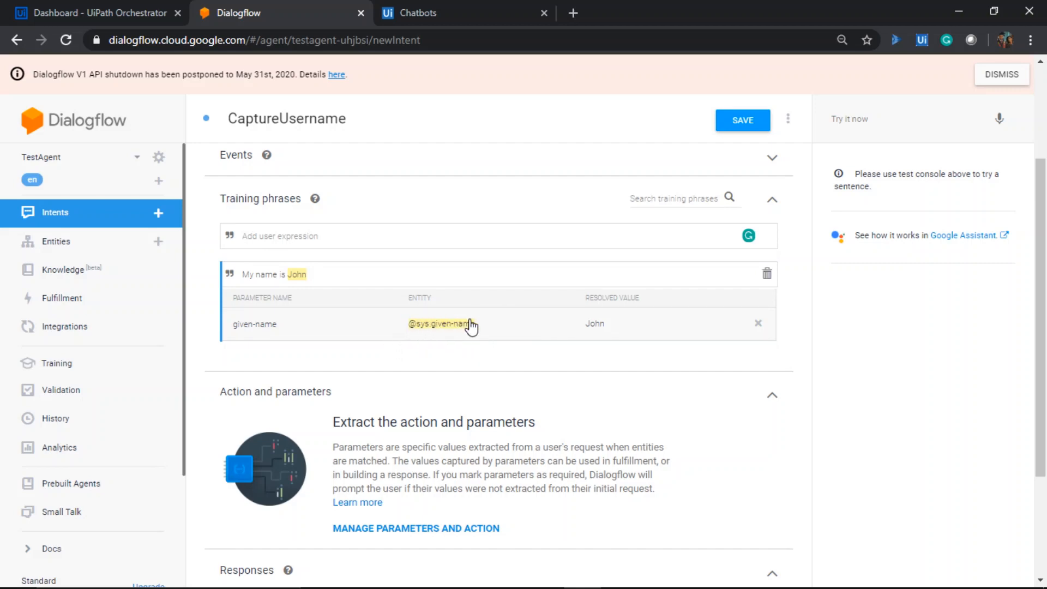
pyautogui.click(50, 244)
pyautogui.click(322, 229)
pyautogui.write('John')
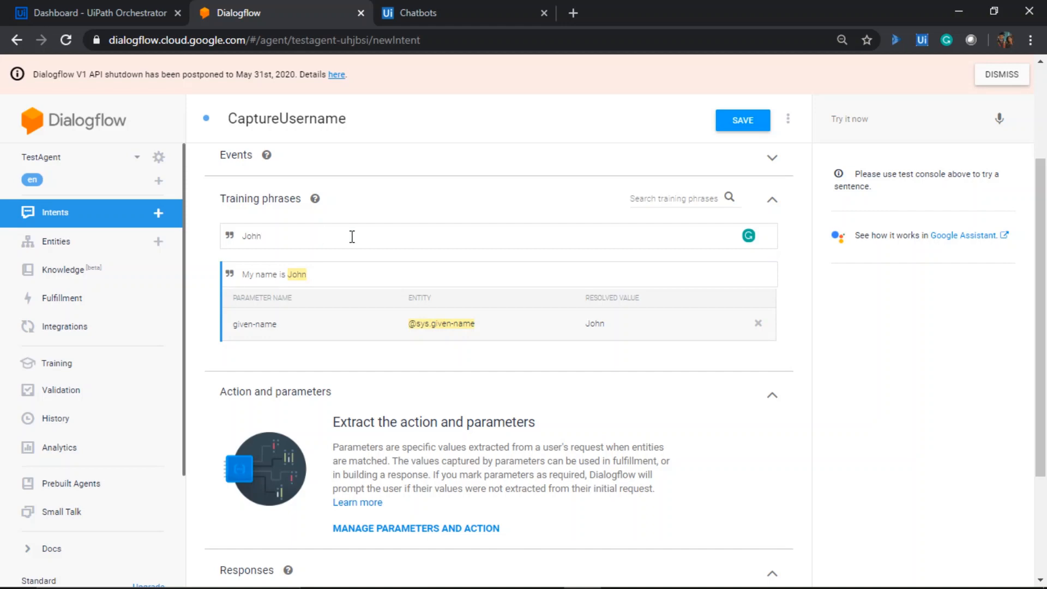
pyautogui.press('Return')
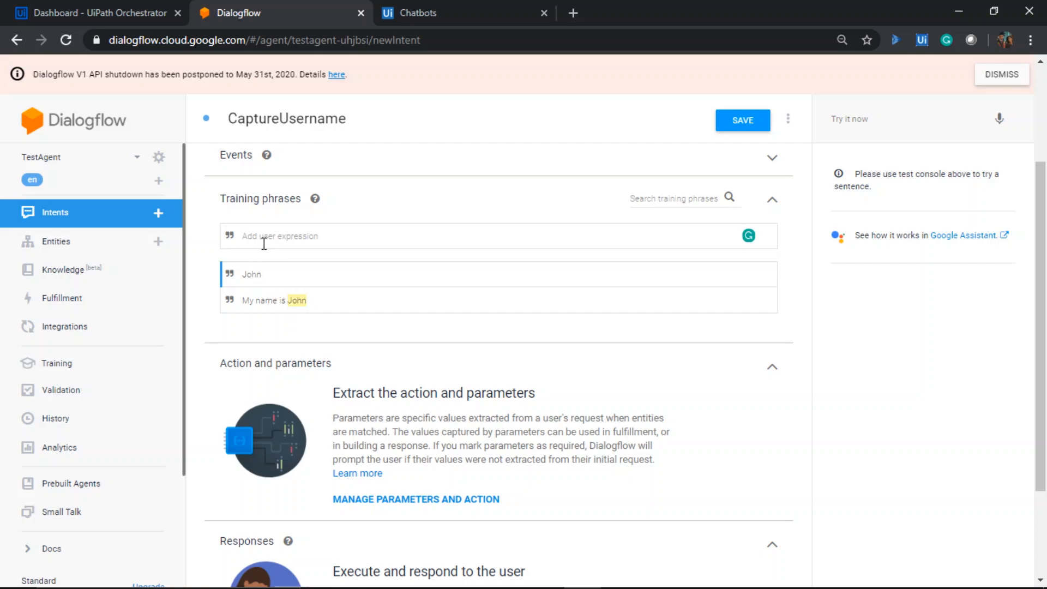
pyautogui.write("I'm John")
pyautogui.press('Return')
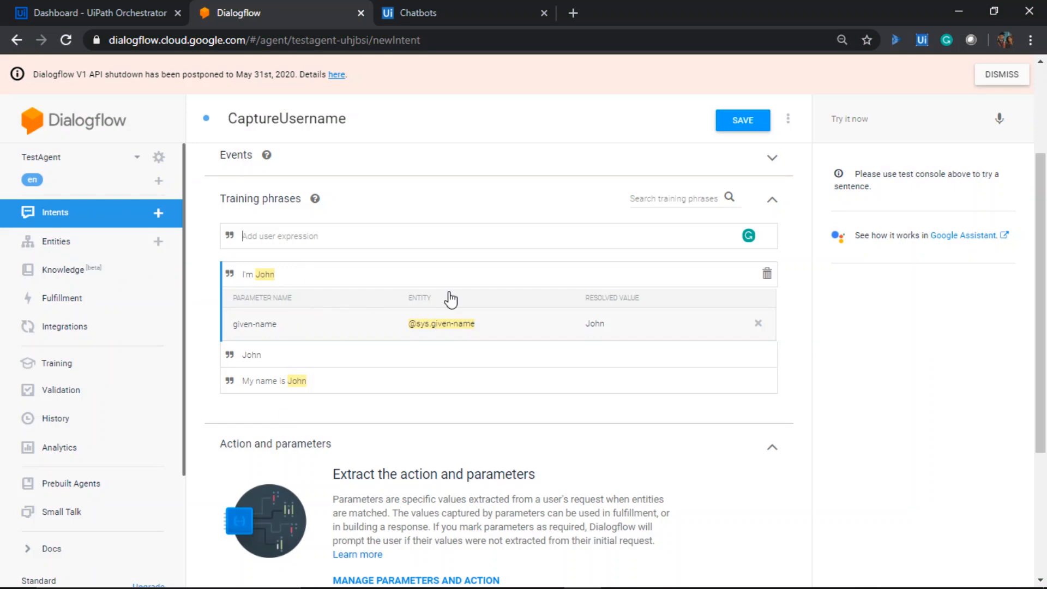
pyautogui.scroll(-3, 449, 254)
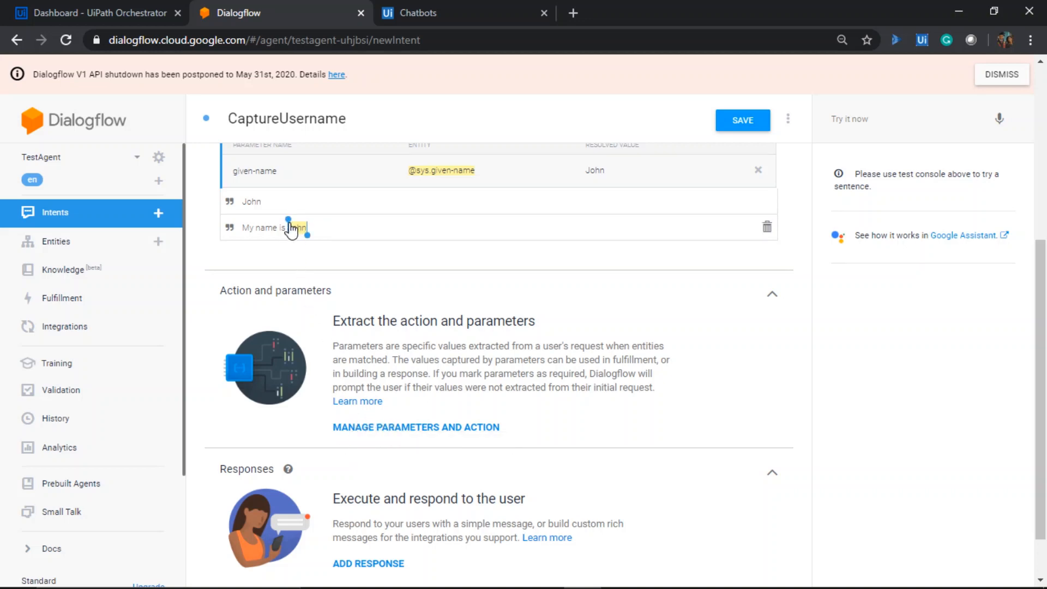
pyautogui.scroll(1, 310, 176)
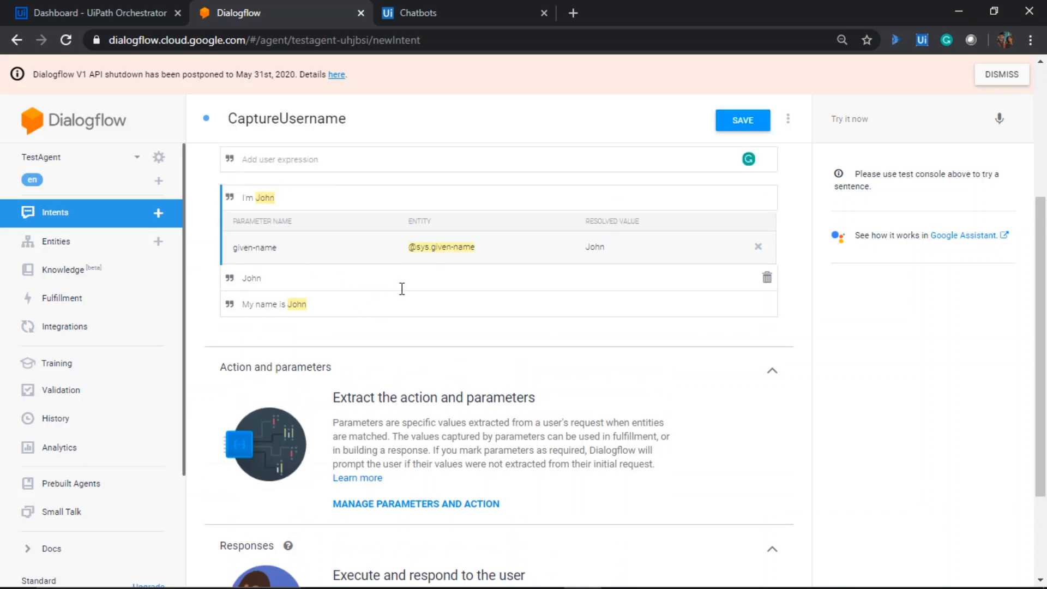
pyautogui.click(482, 304)
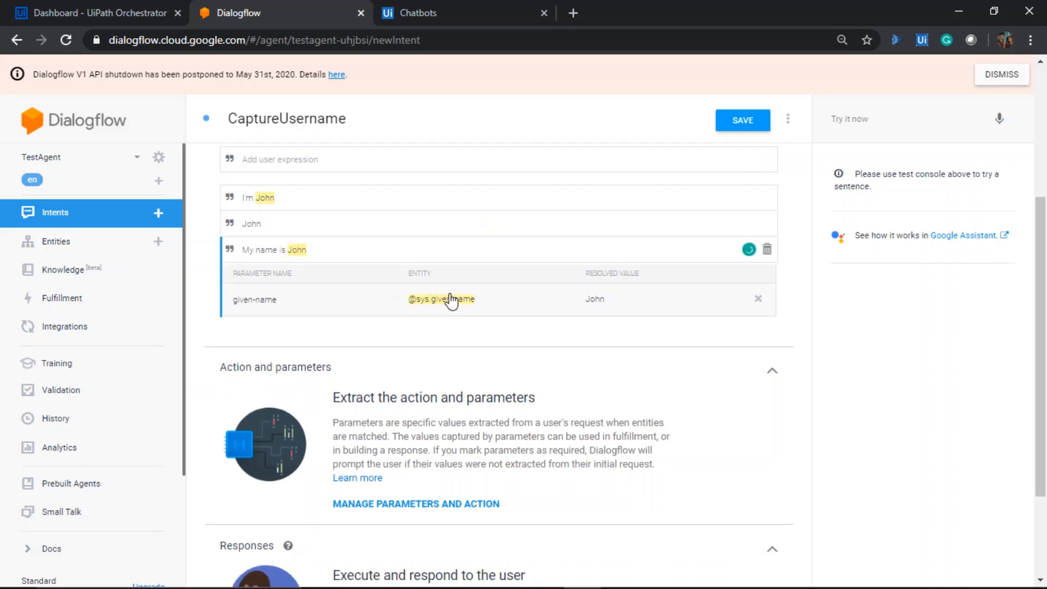
pyautogui.click(435, 222)
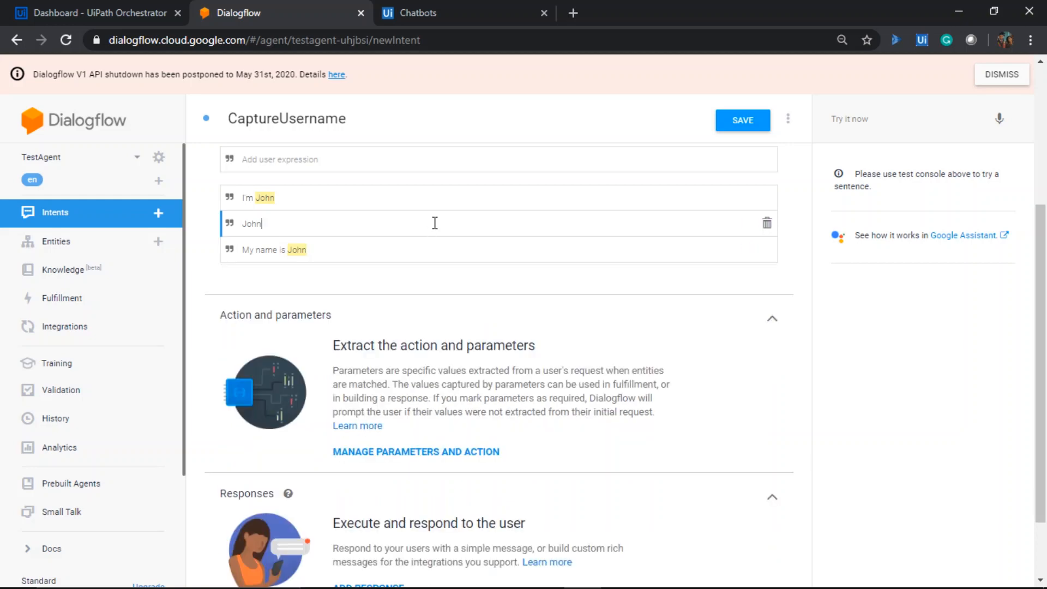
pyautogui.doubleClick(257, 224)
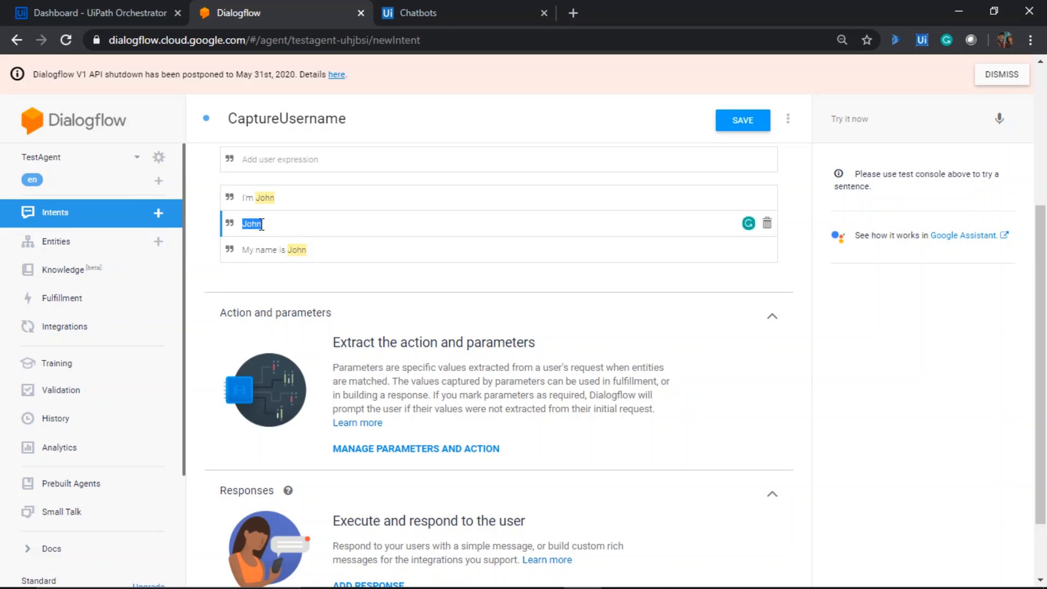
pyautogui.moveTo(262, 225); pyautogui.dragTo(245, 225)
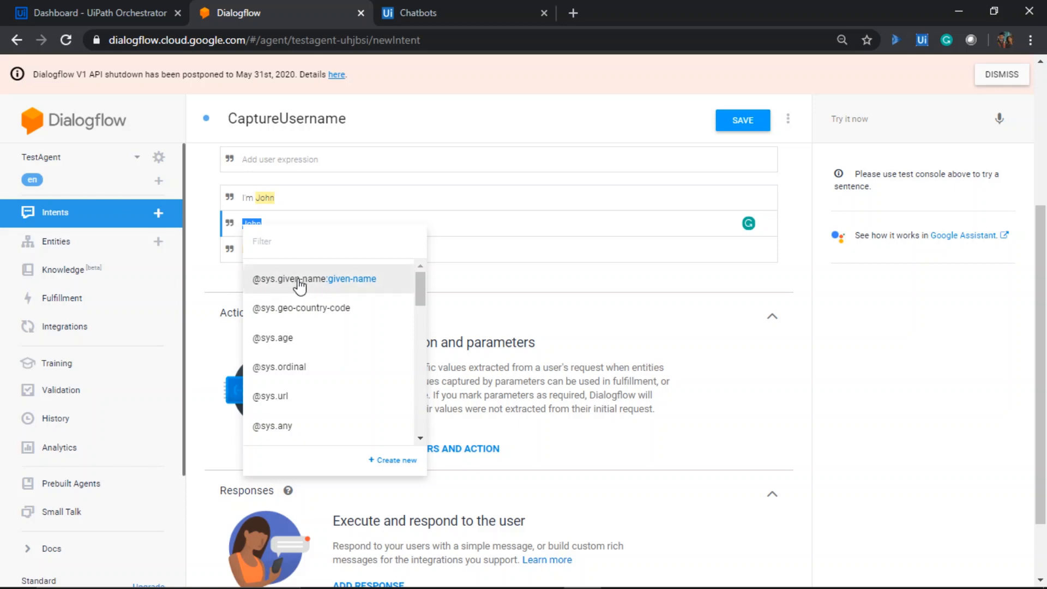
pyautogui.click(350, 286)
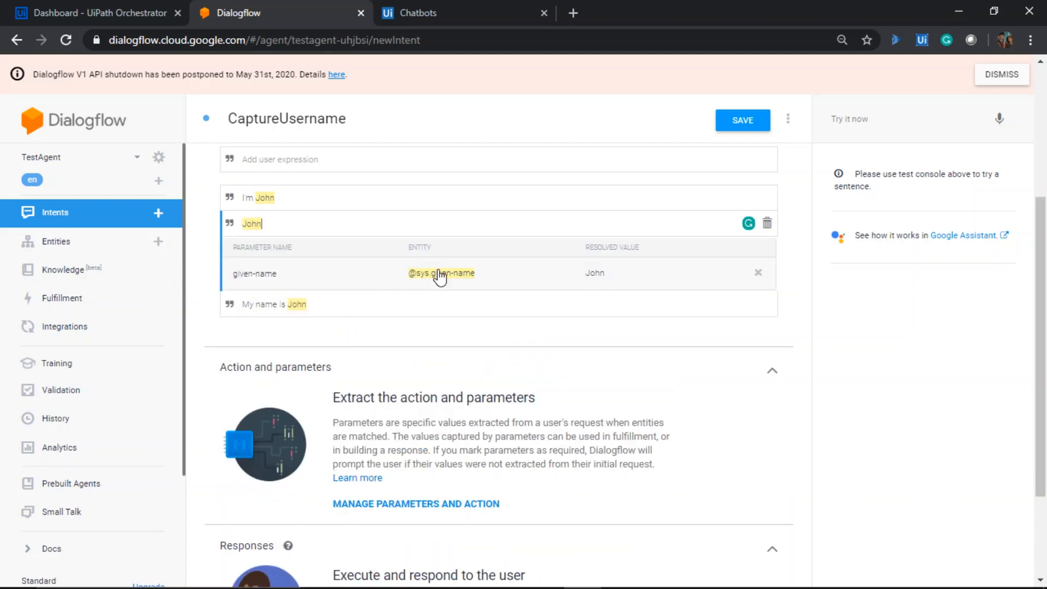
# - Open the parameter and action management of the CaptureUsername intent
pyautogui.scroll(-2, 427, 305)
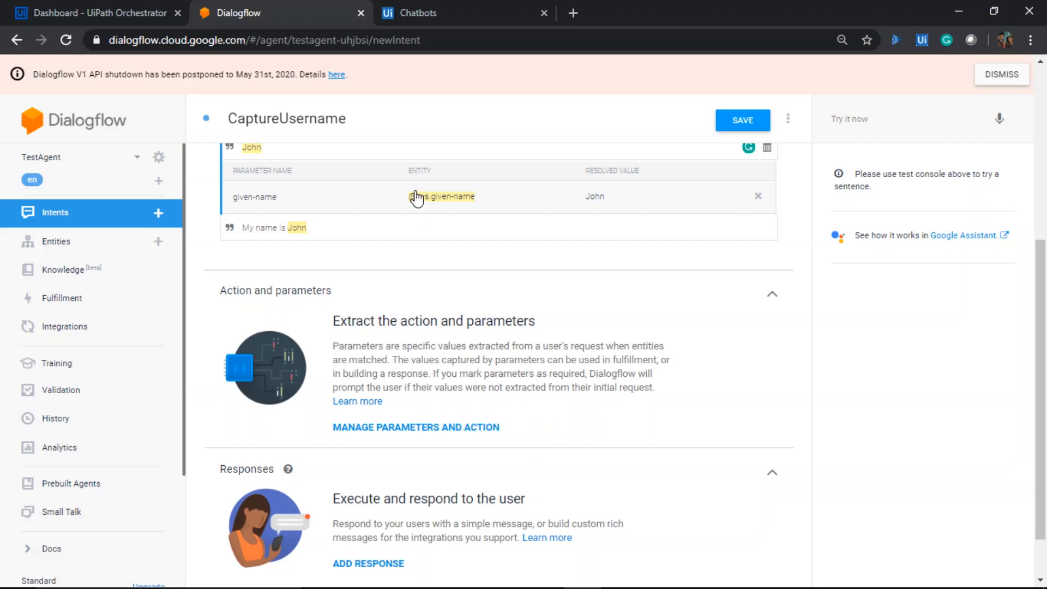
pyautogui.click(386, 431)
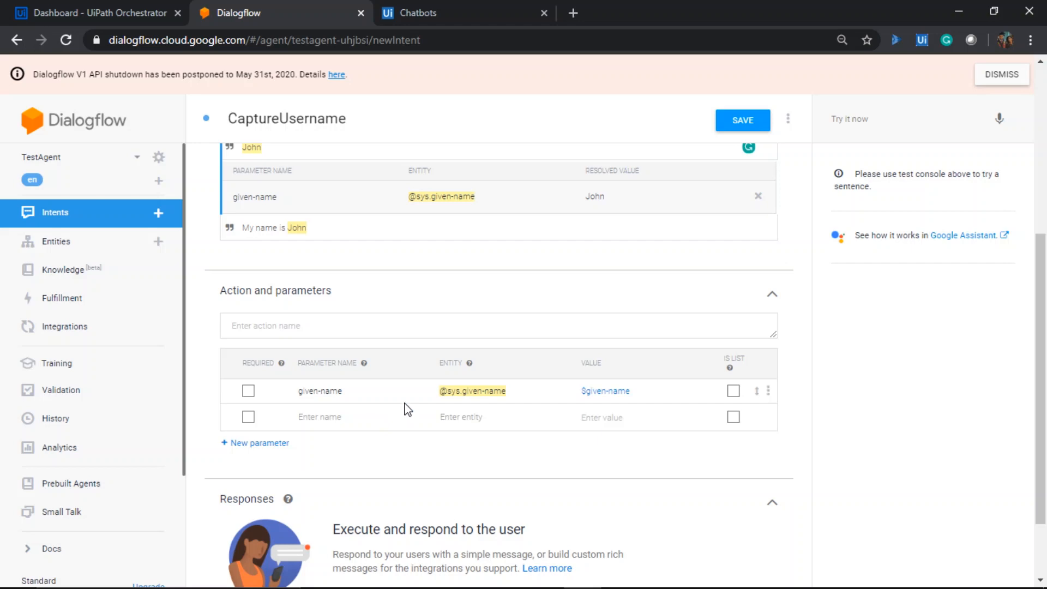
pyautogui.scroll(3, 358, 236)
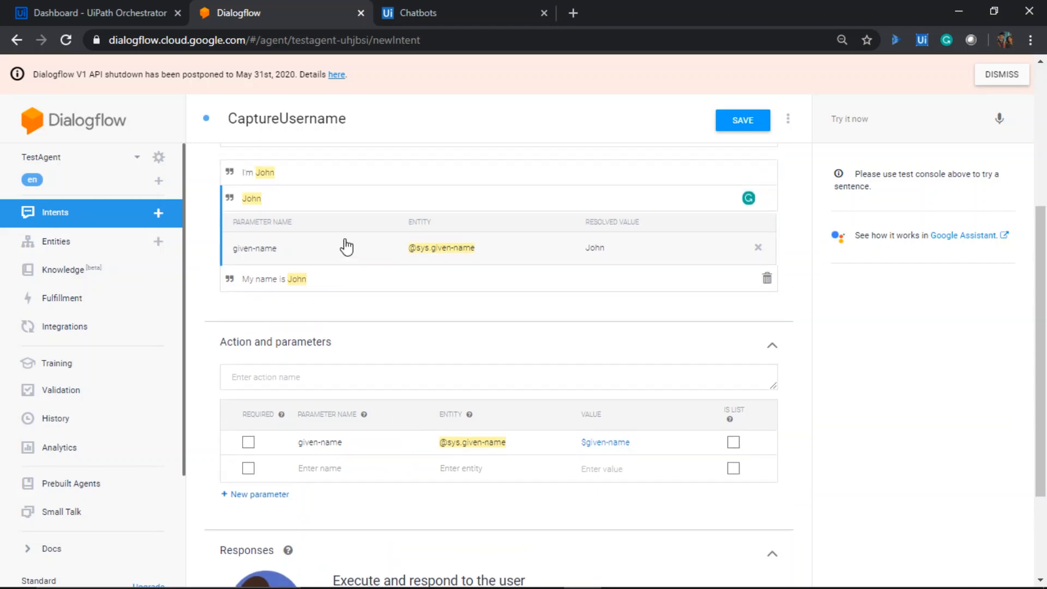
pyautogui.click(262, 230)
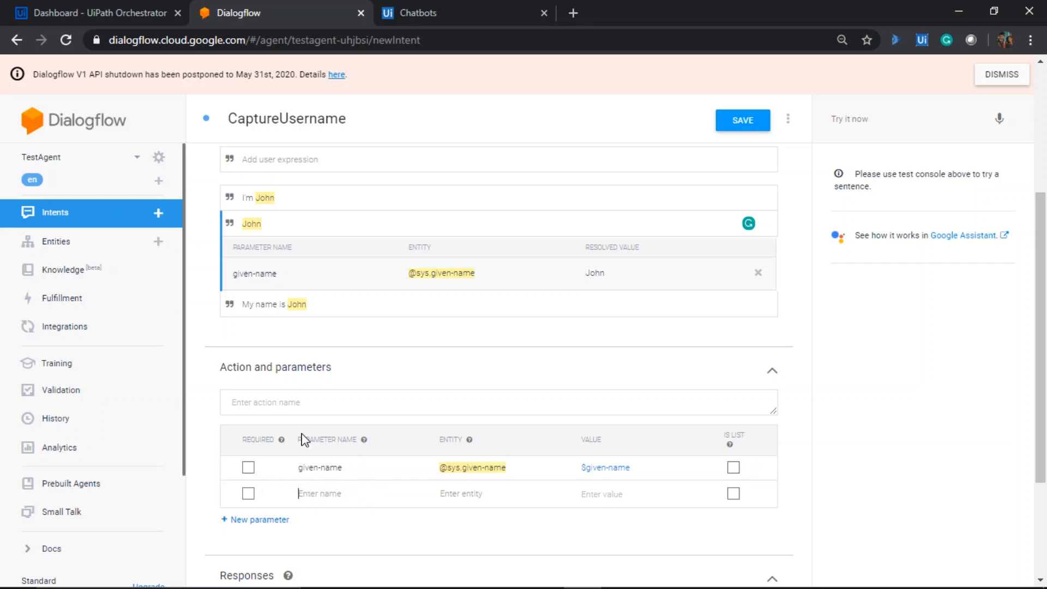
# - Switch to UiPath Studio and examine the arguments and activities of SimpleProcessForChatbot's Main workflow
pyautogui.hotkey('alt', 'Tab')
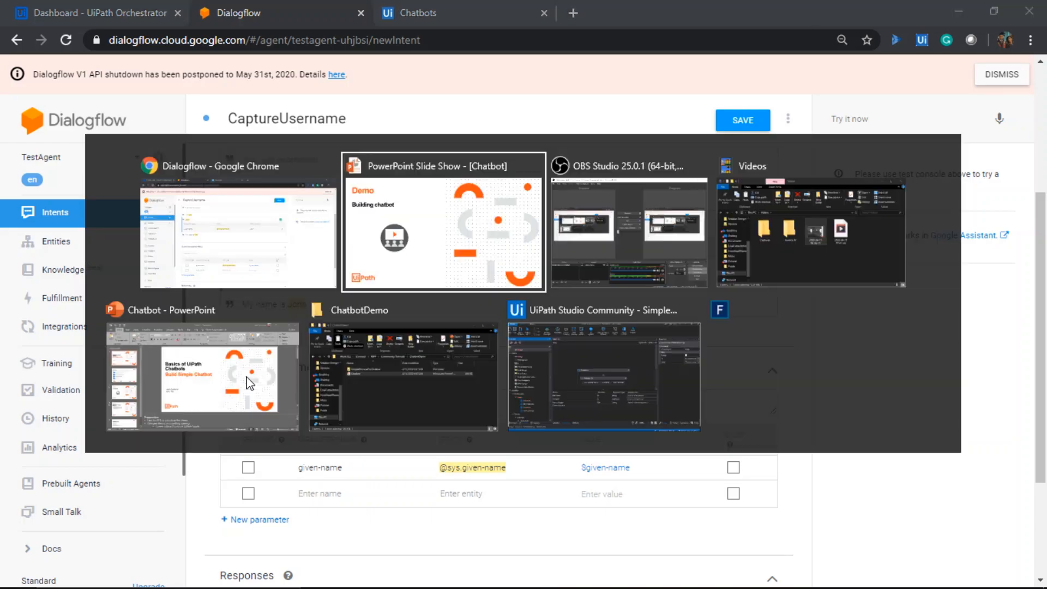
pyautogui.hotkey('alt', 'Tab')
pyautogui.hotkey('alt', 'Tab')
pyautogui.hotkey('alt', 'Tab')
pyautogui.hotkey('alt', 'Tab')
pyautogui.hotkey('alt', 'Tab')
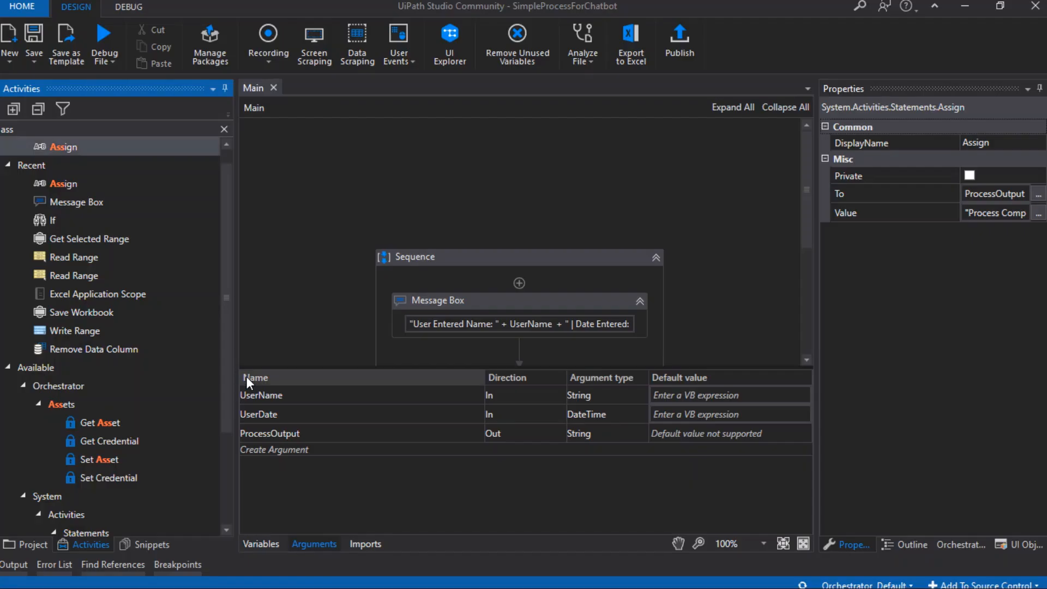
pyautogui.scroll(-2, 556, 193)
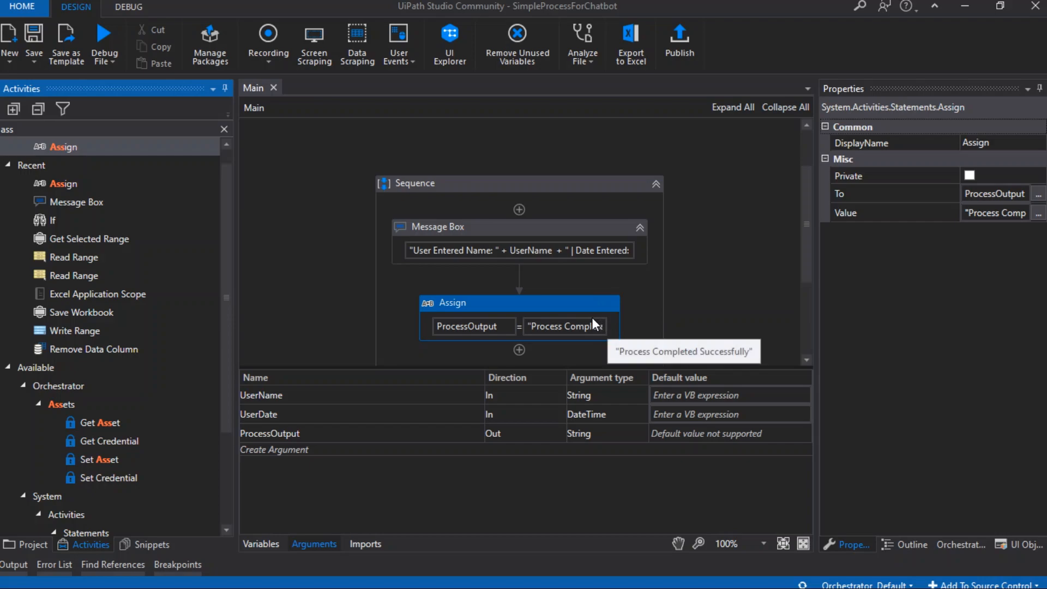
# - Switch back to Dialogflow and rename the given-name parameter to UserName, matching the input argument in UiPath Studio
pyautogui.hotkey('alt', 'Tab')
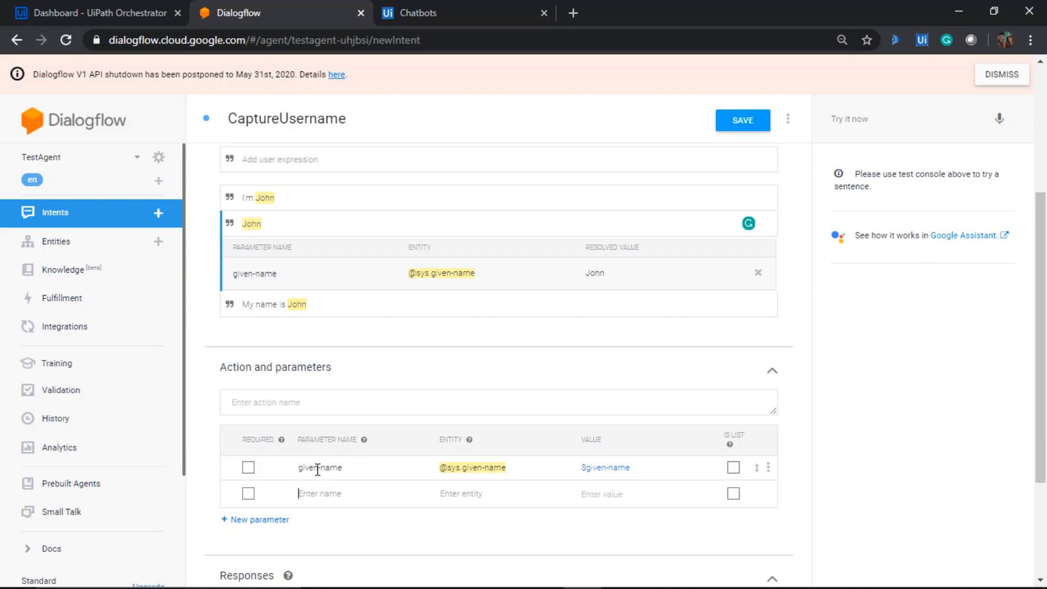
pyautogui.tripleClick(349, 464)
pyautogui.hotkey('alt', 'Tab')
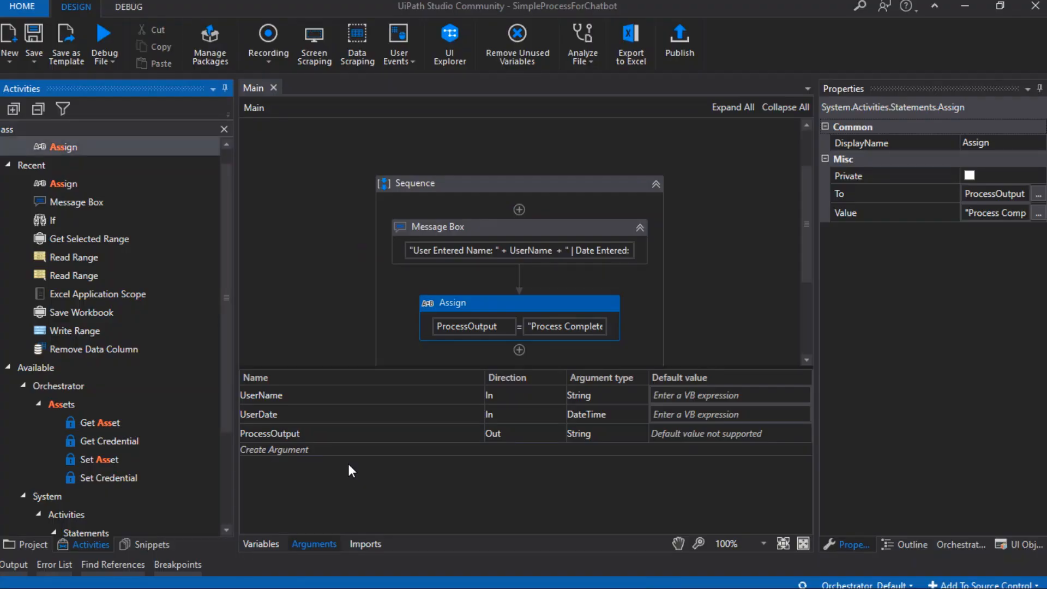
pyautogui.hotkey('alt', 'Tab')
pyautogui.write('UserName')
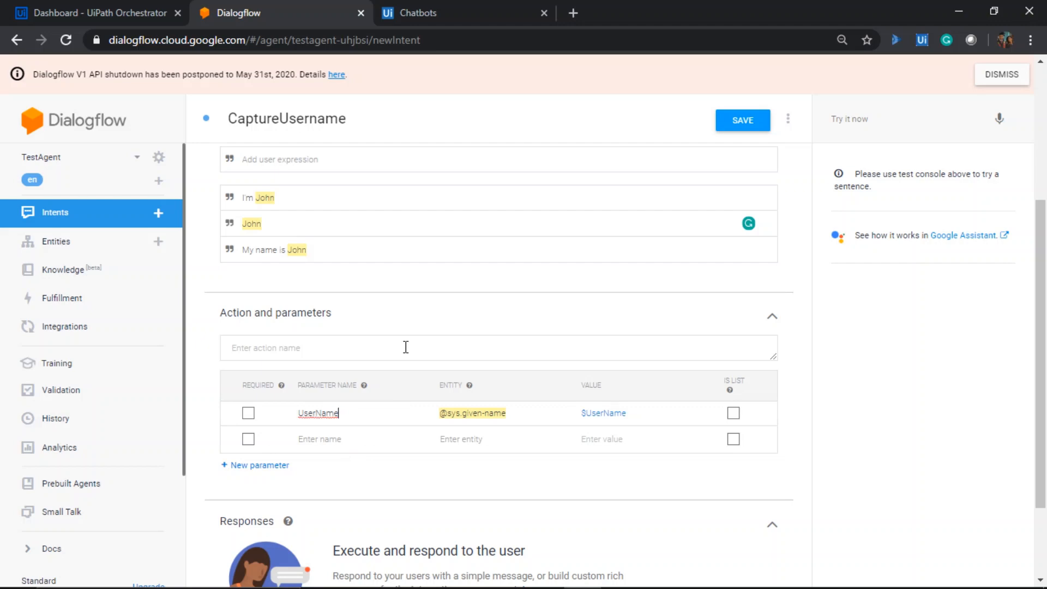
pyautogui.click(794, 431)
# - Check the annotated names in the CaptureUsername training phrases against the UserName parameter
pyautogui.scroll(3, 580, 379)
pyautogui.doubleClick(266, 352)
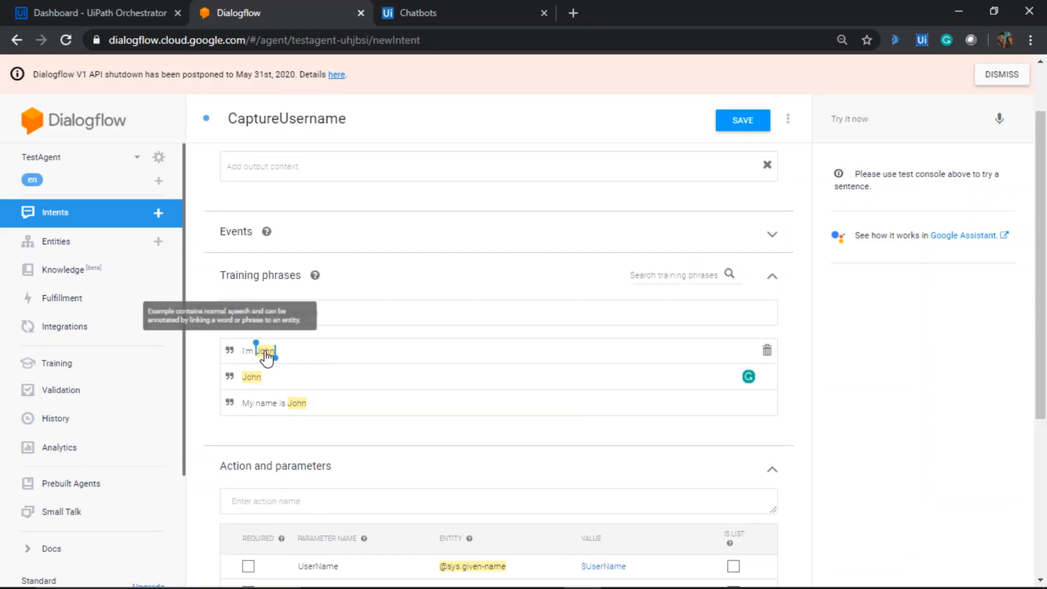
pyautogui.doubleClick(295, 404)
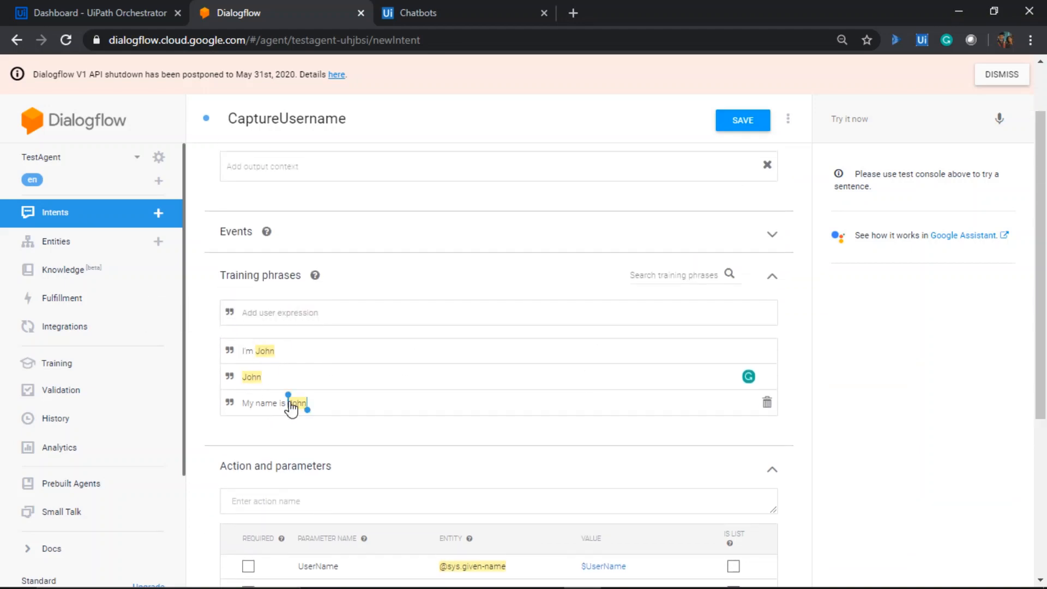
pyautogui.scroll(-4, 292, 408)
pyautogui.scroll(3, 320, 360)
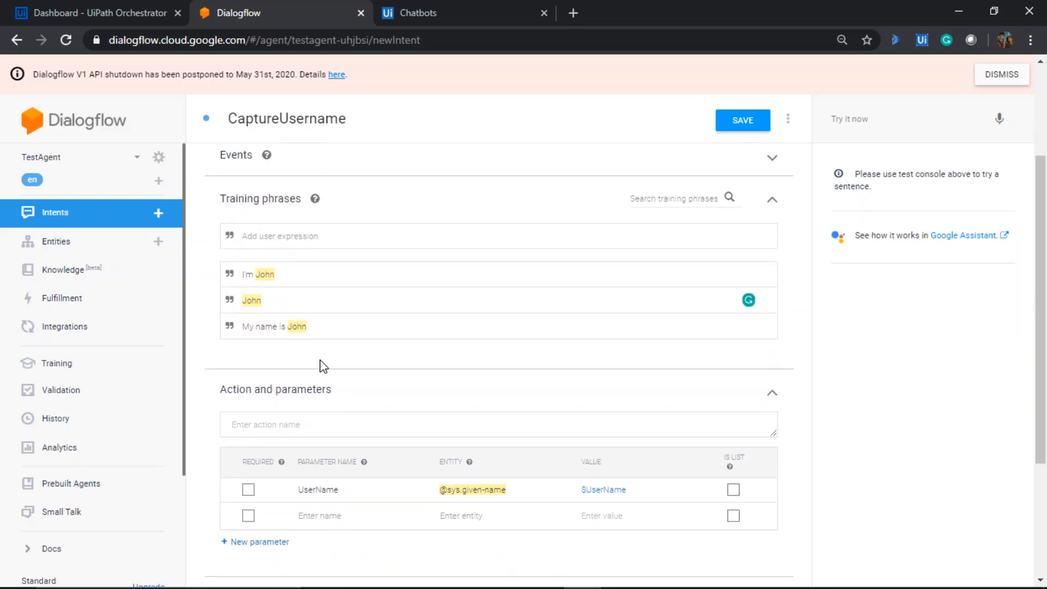
pyautogui.scroll(-1, 448, 360)
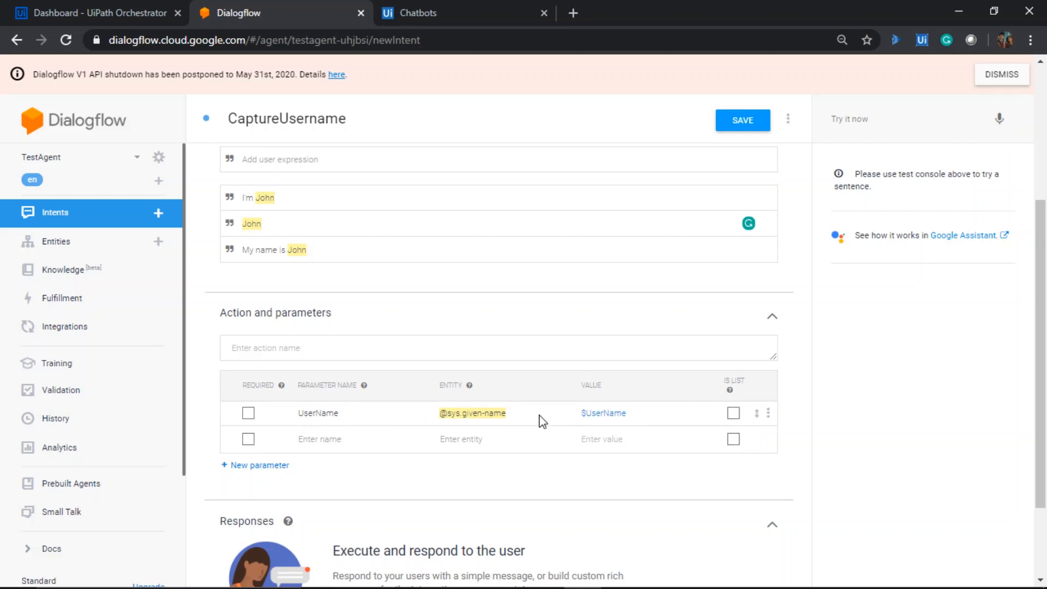
# - Make the UserName parameter required and define its prompt as "Please enter the username"
pyautogui.click(769, 414)
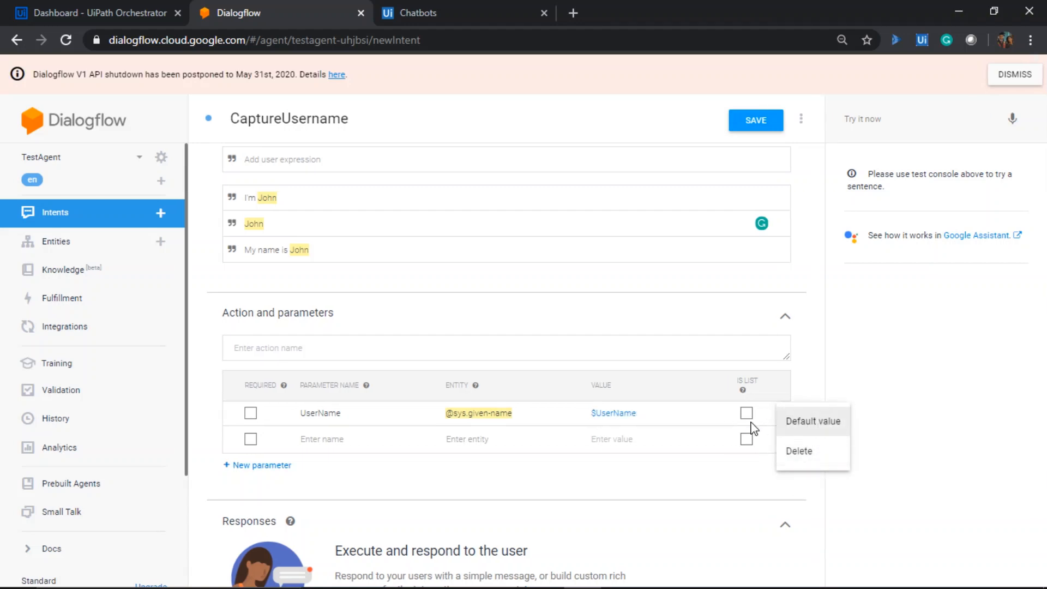
pyautogui.click(627, 413)
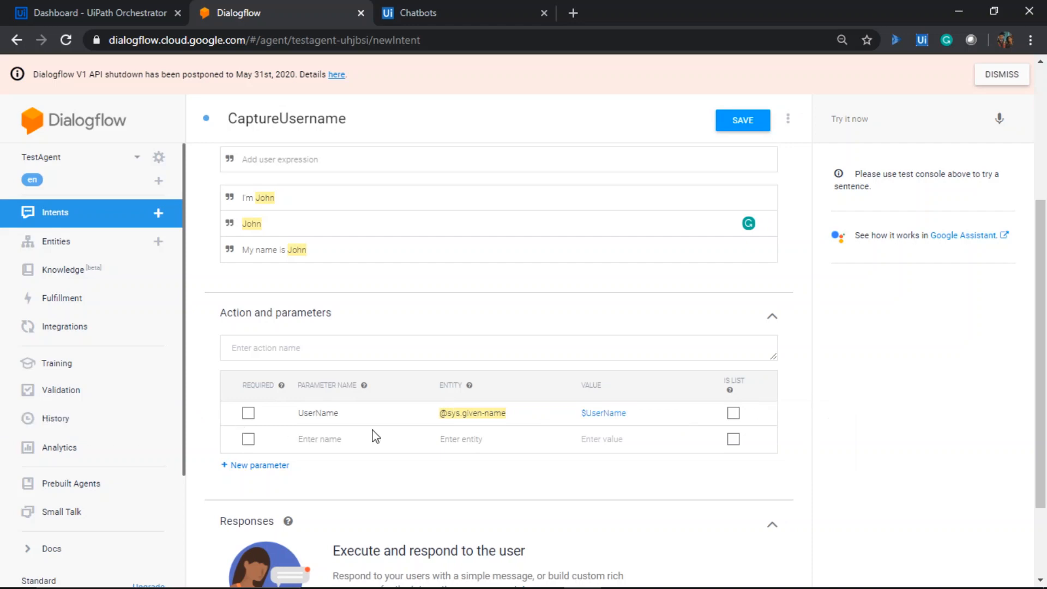
pyautogui.click(248, 413)
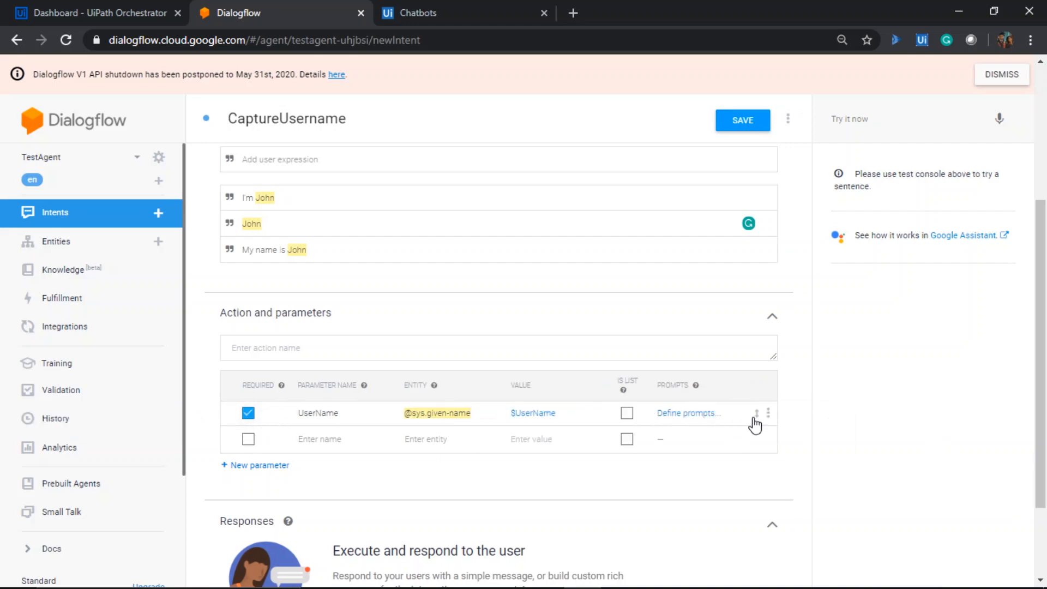
pyautogui.click(719, 415)
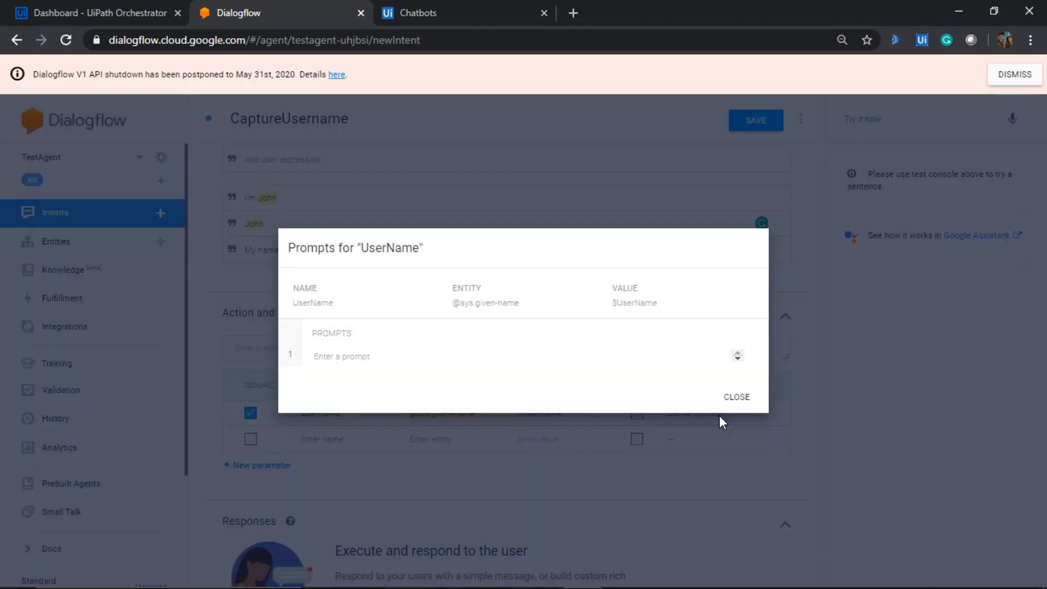
pyautogui.click(353, 354)
pyautogui.write('Please e')
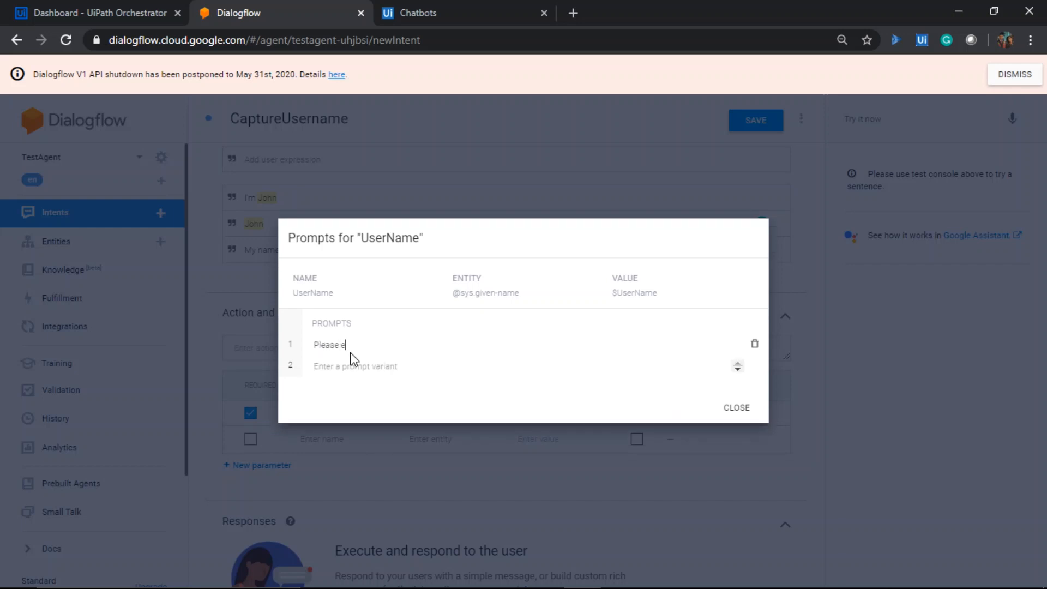
pyautogui.write('nter the usern')
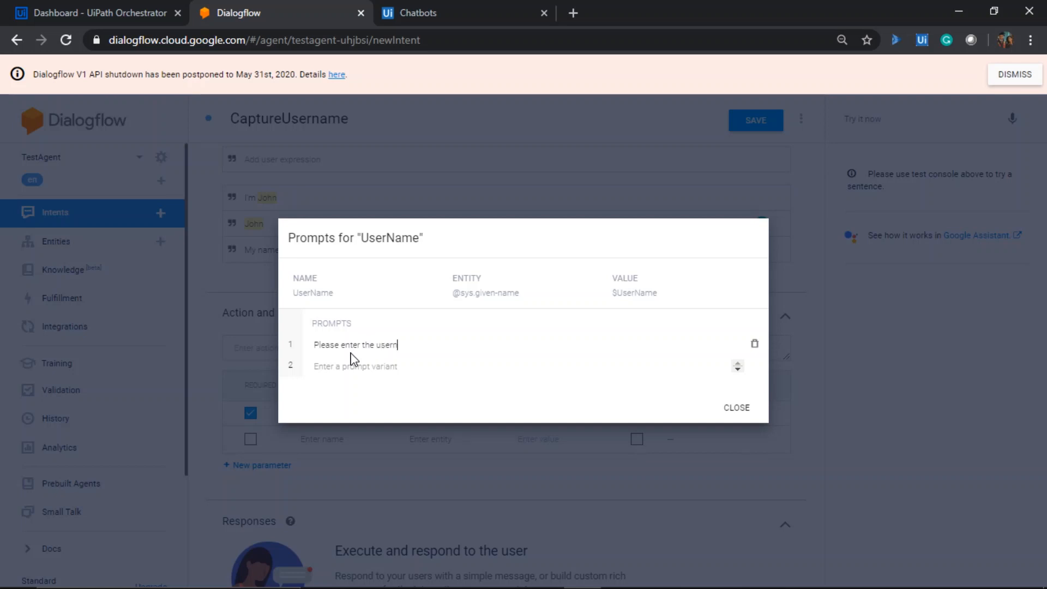
pyautogui.press('BackSpace')
pyautogui.write('n')
pyautogui.write('name')
pyautogui.click(739, 409)
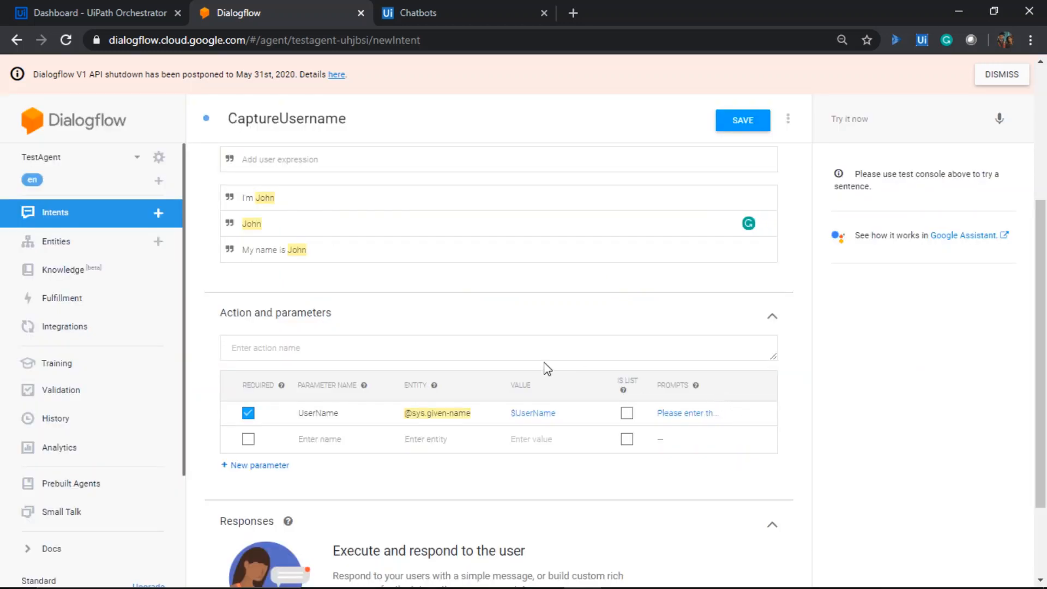
# - Add a text response to CaptureUsername reading "The entered name is $UserName"
pyautogui.scroll(-1, 489, 362)
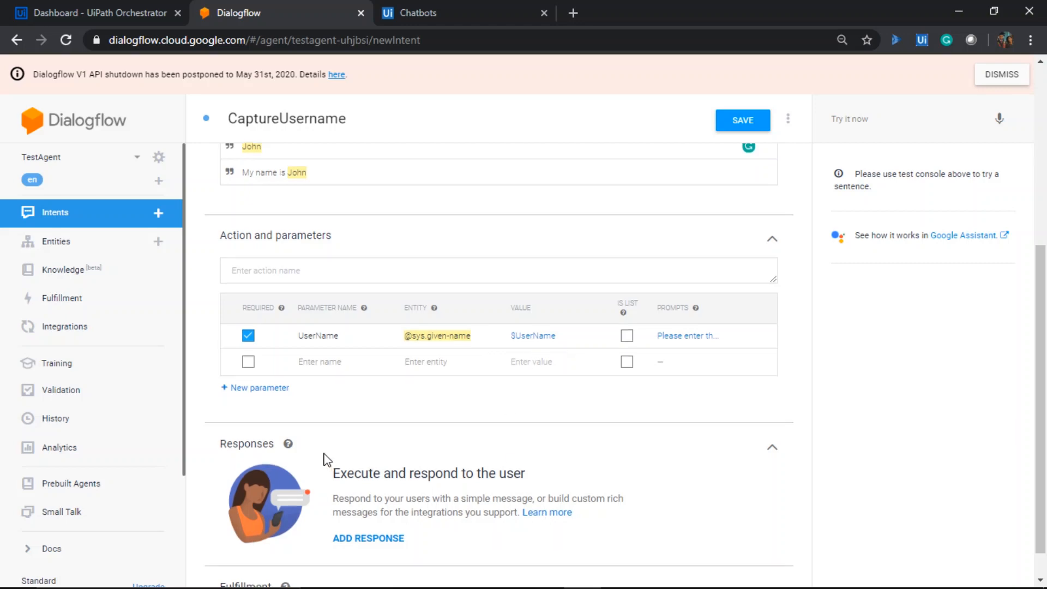
pyautogui.scroll(-1, 331, 458)
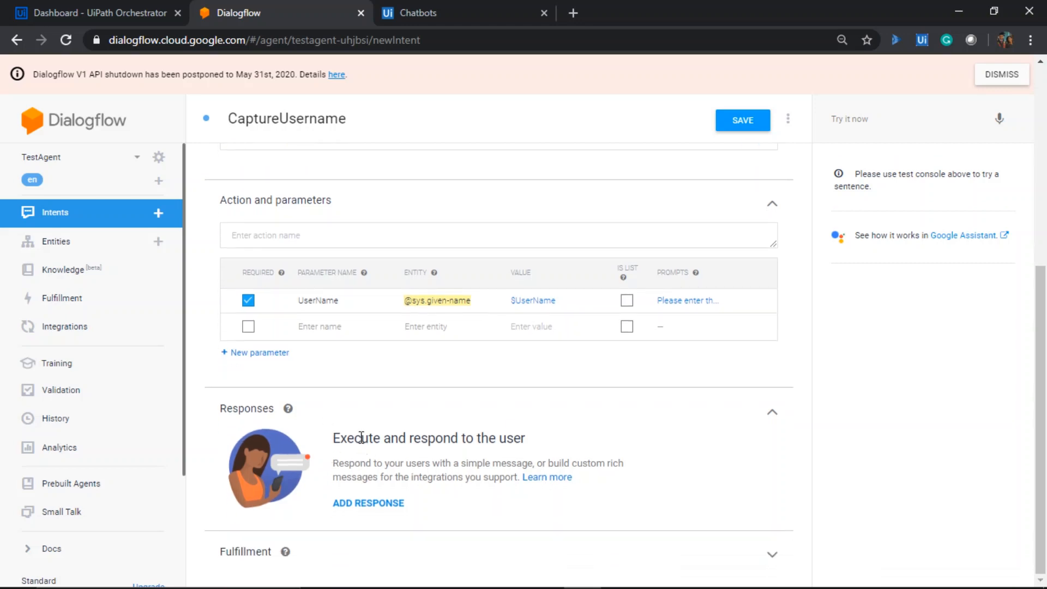
pyautogui.click(392, 502)
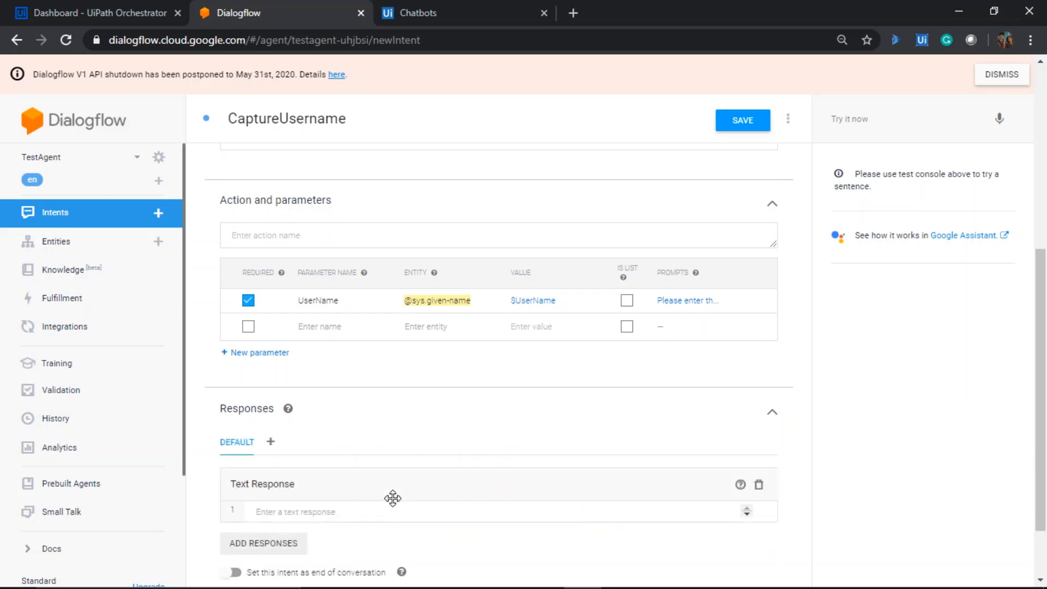
pyautogui.scroll(-1, 414, 357)
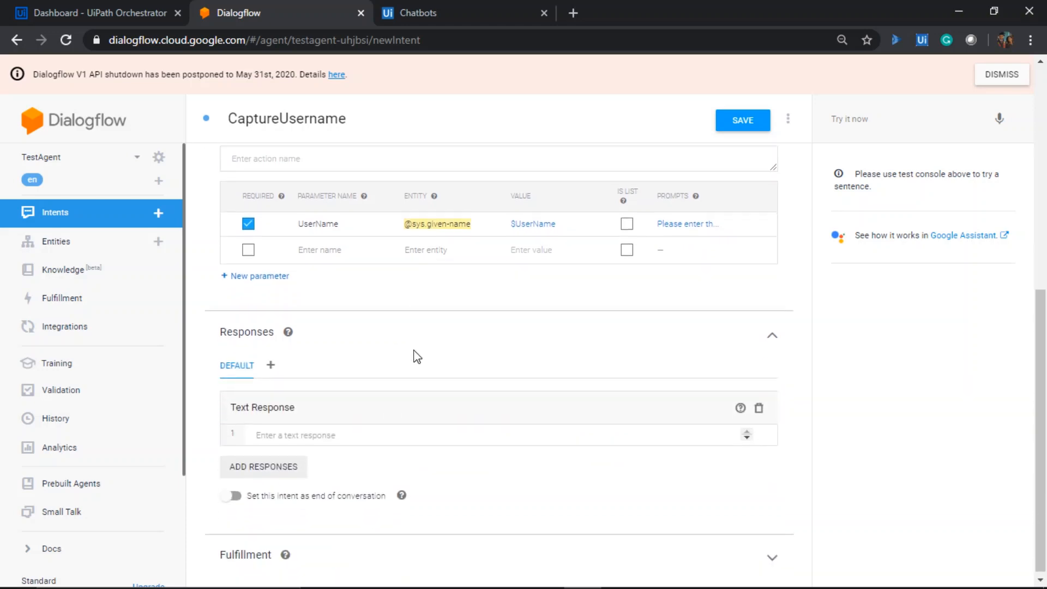
pyautogui.click(348, 435)
pyautogui.write('Hello')
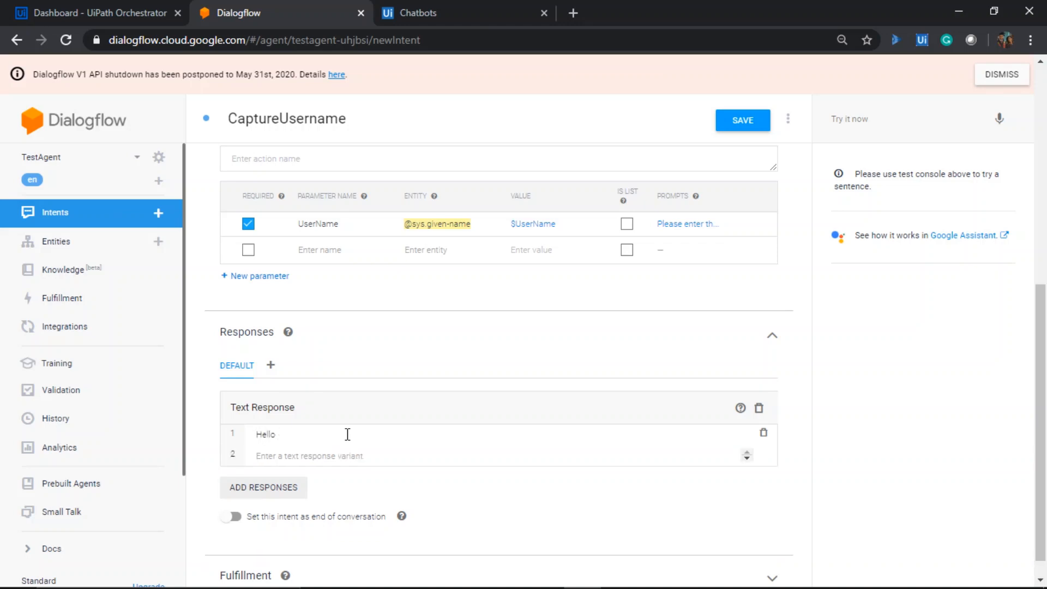
pyautogui.press('BackSpace')
pyautogui.press('BackSpace')
pyautogui.press('BackSpace')
pyautogui.press('BackSpace')
pyautogui.press('BackSpace')
pyautogui.press('BackSpace')
pyautogui.write('The entered name is')
pyautogui.write('$')
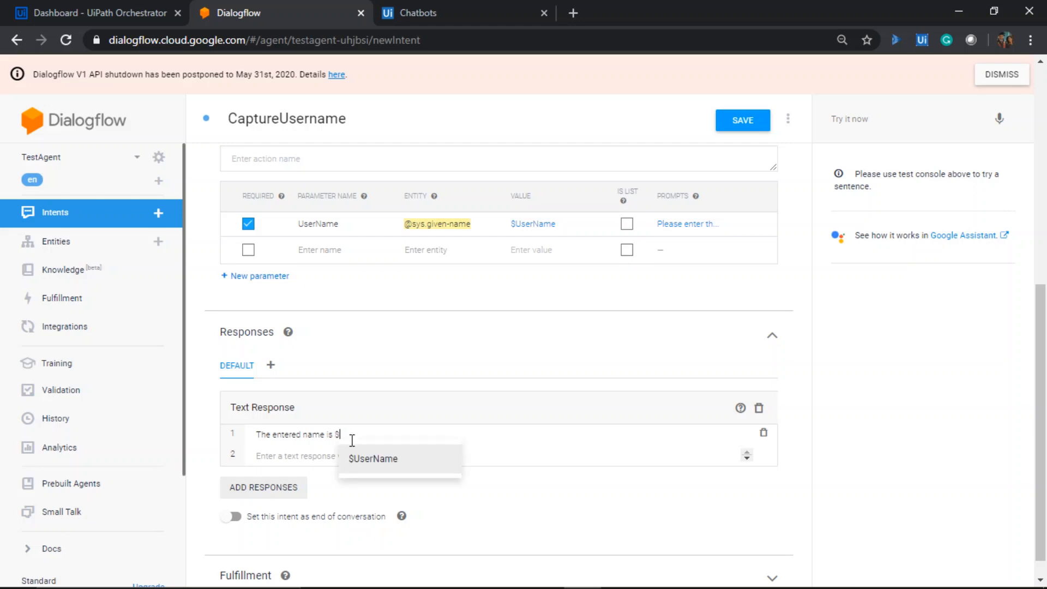
pyautogui.click(377, 460)
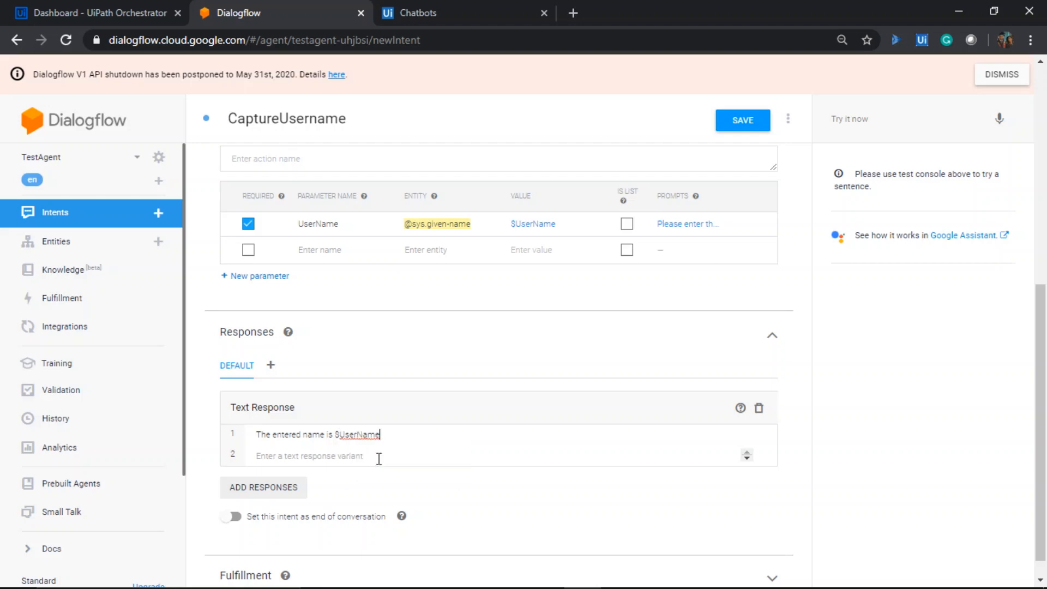
# - Extend the text response after $UserName with ". Please enter the date you need"
pyautogui.write('.original')
pyautogui.hotkey('ctrl', 'BackSpace')
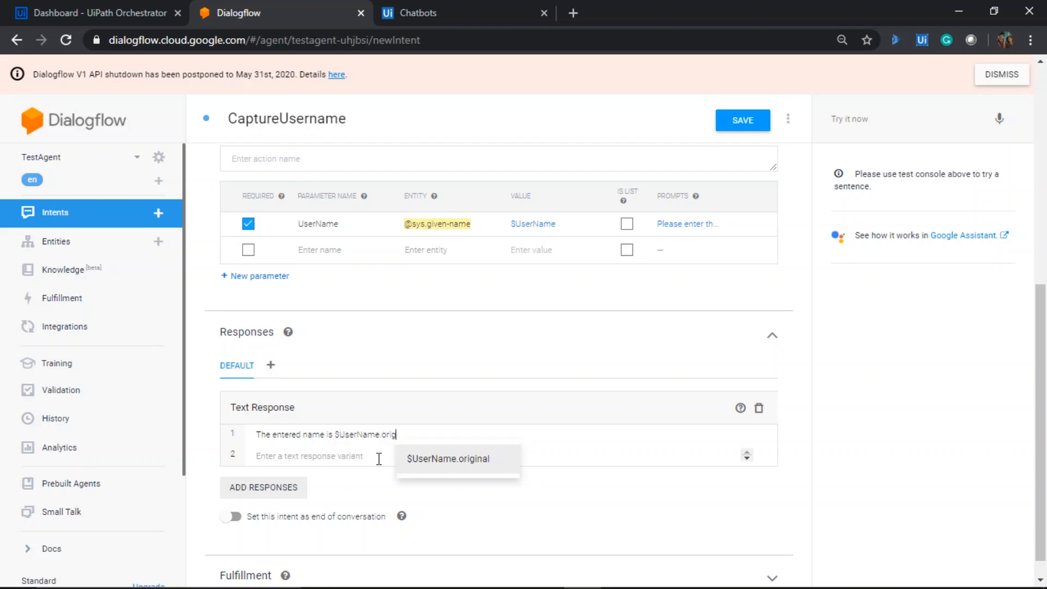
pyautogui.press('BackSpace')
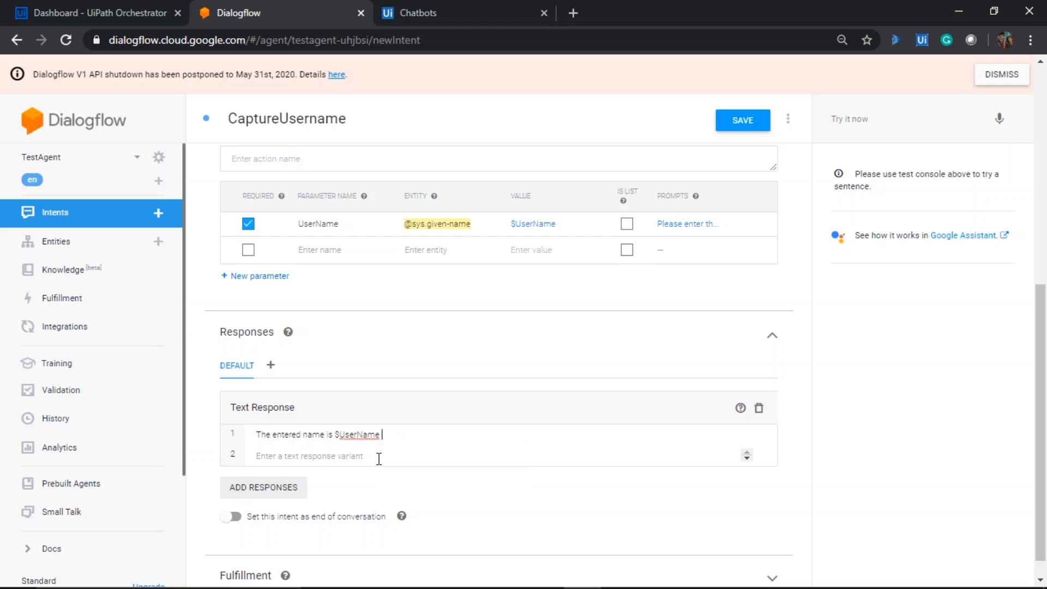
pyautogui.write('. Please enter the date you need?')
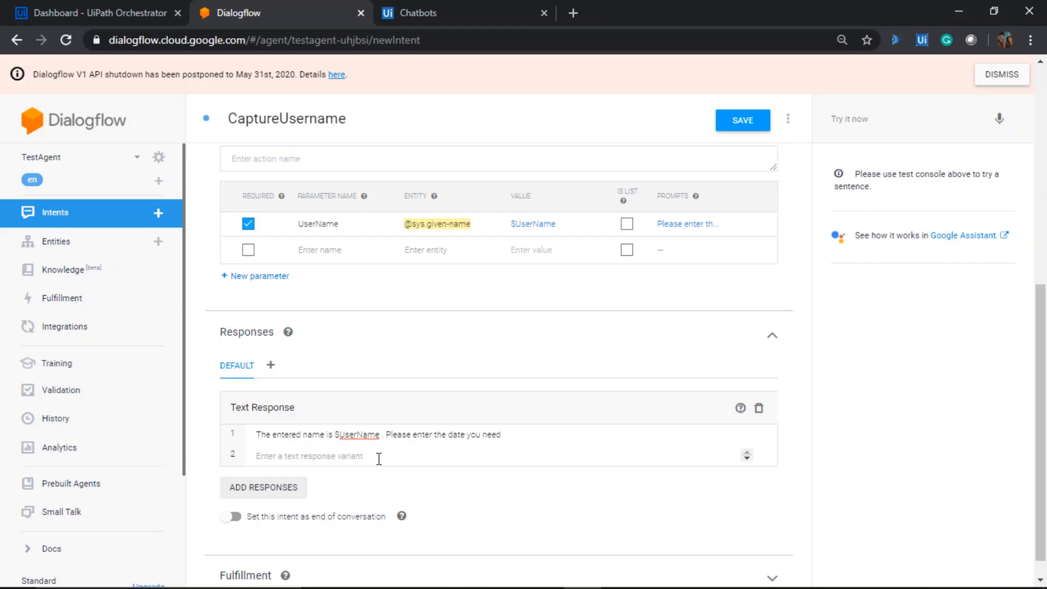
pyautogui.scroll(-1, 431, 359)
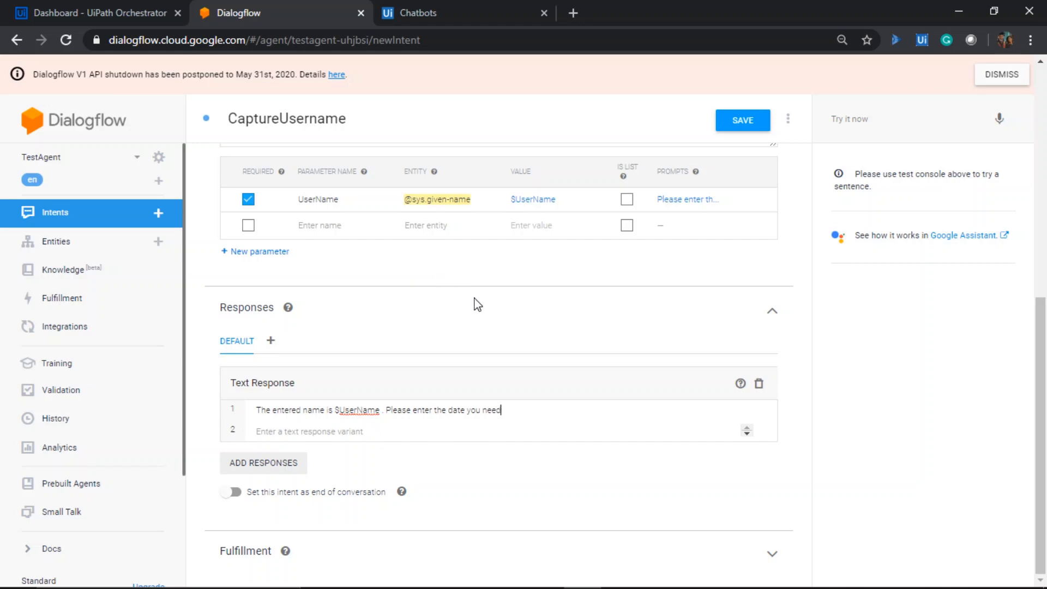
# - Add GetUserdate as an output context of the CaptureUsername intent and save the intent
pyautogui.scroll(8, 483, 309)
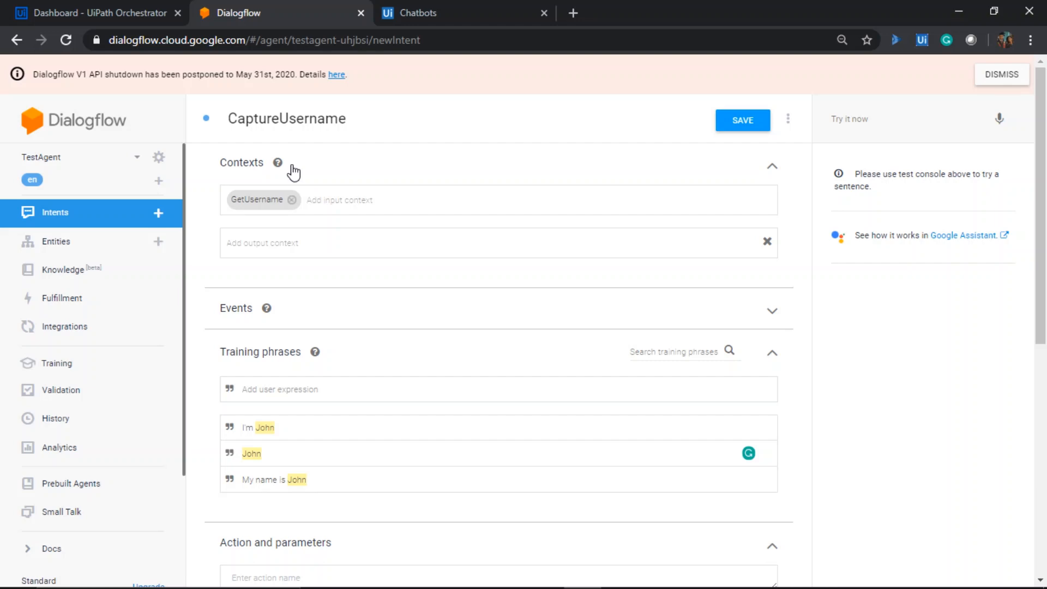
pyautogui.click(292, 164)
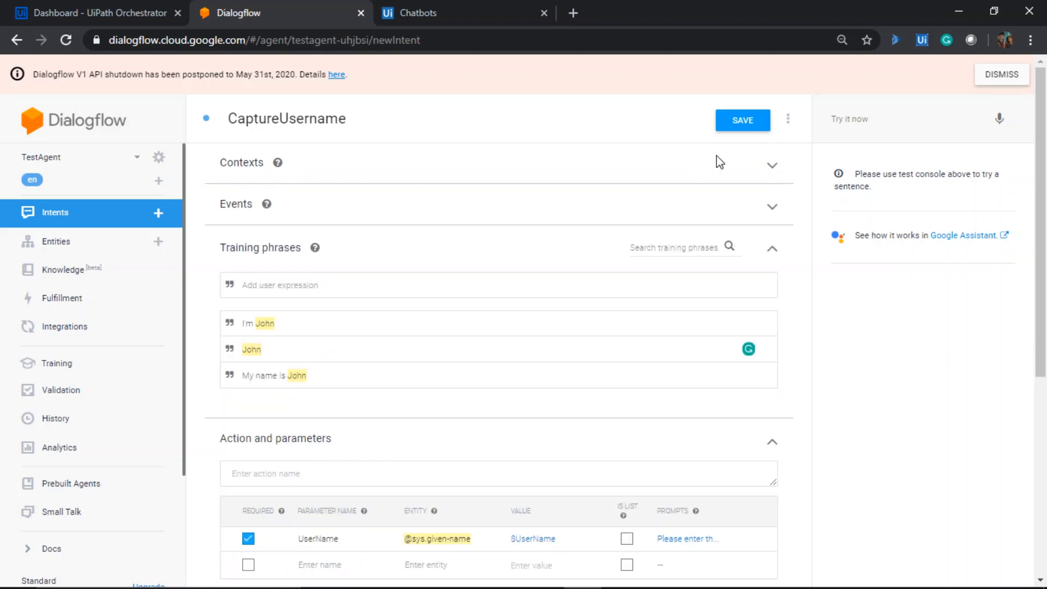
pyautogui.click(772, 166)
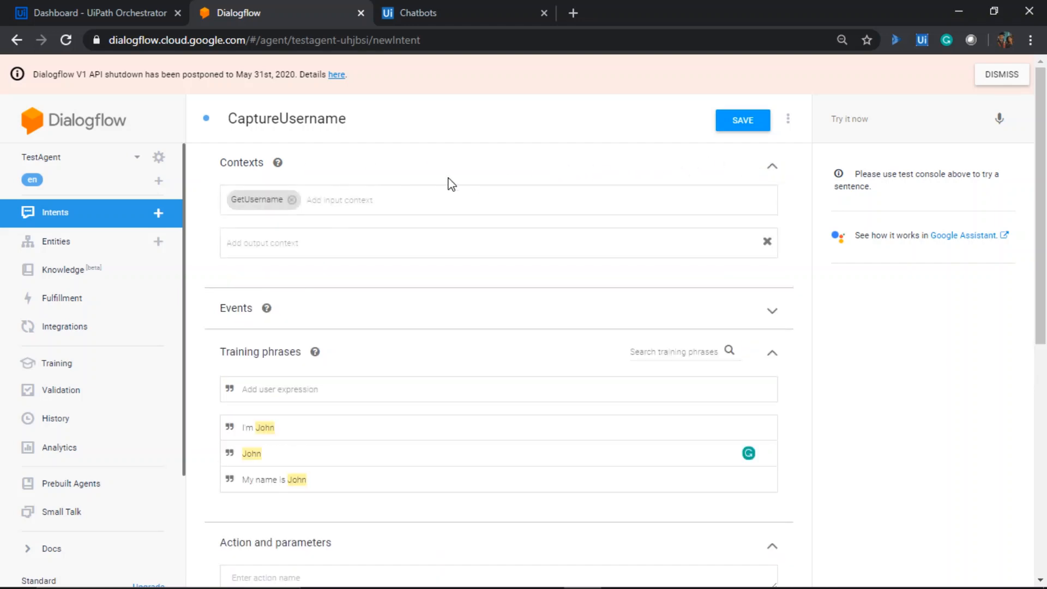
pyautogui.click(259, 248)
pyautogui.write('Get')
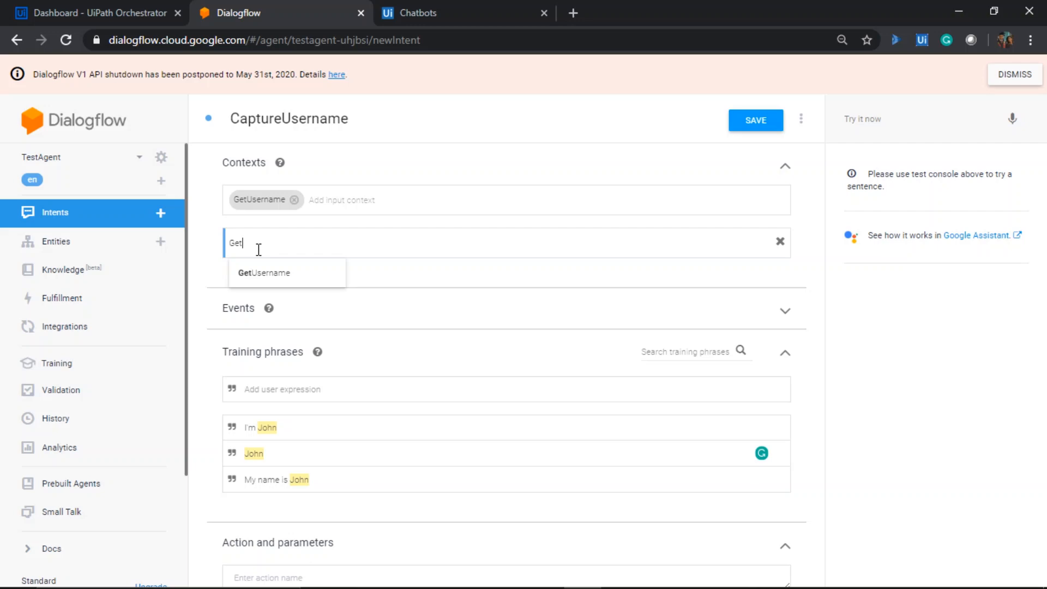
pyautogui.write('Userdate')
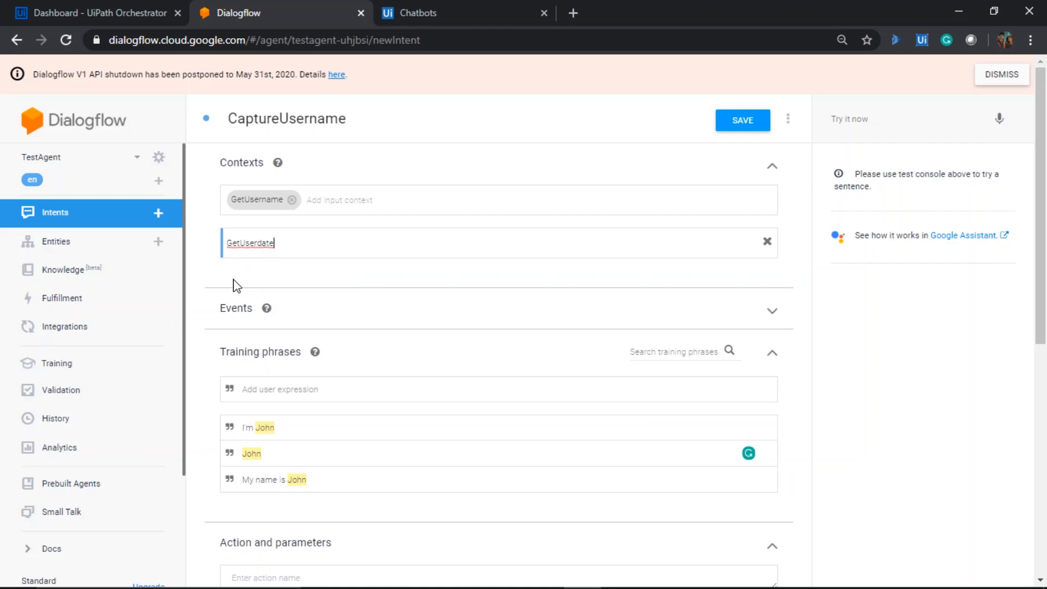
pyautogui.click(241, 287)
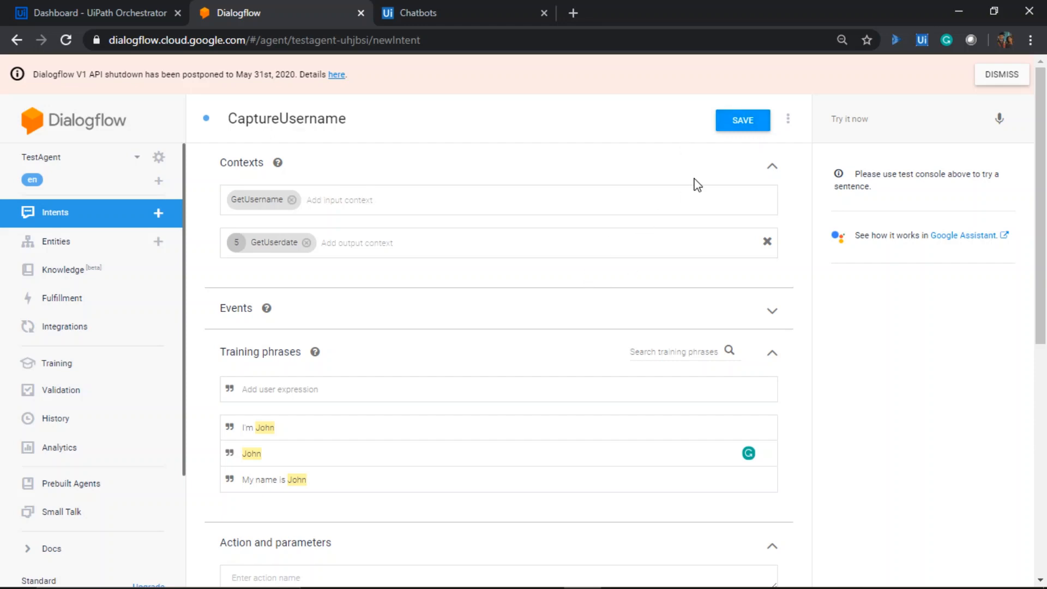
pyautogui.click(750, 124)
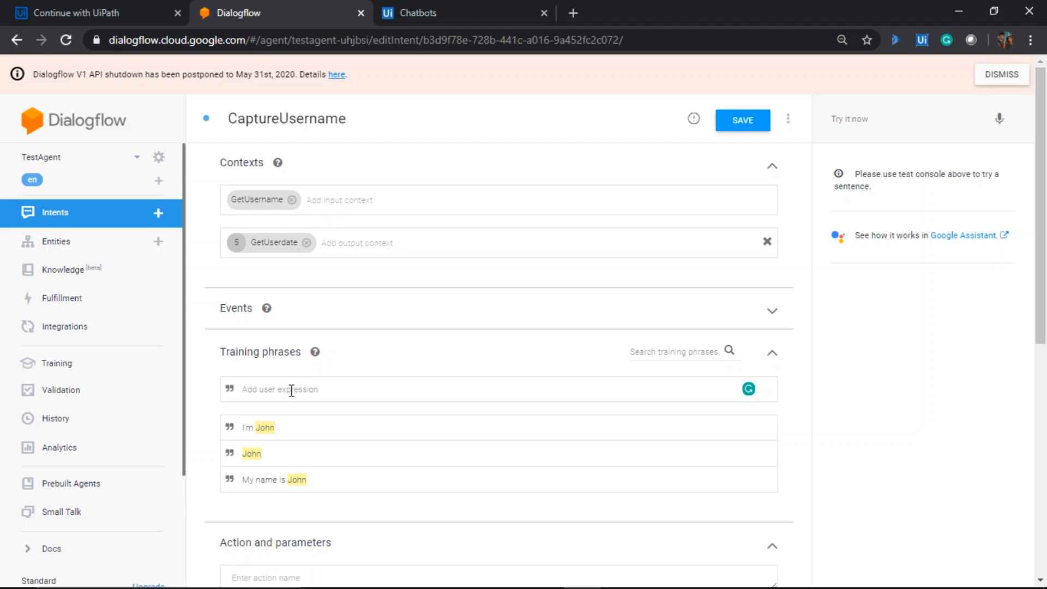
# - Add two more CaptureUsername training phrases with other given names, one starting "I'm" and one "my name is", and save the intent
pyautogui.write("I'm Diana")
pyautogui.press('Return')
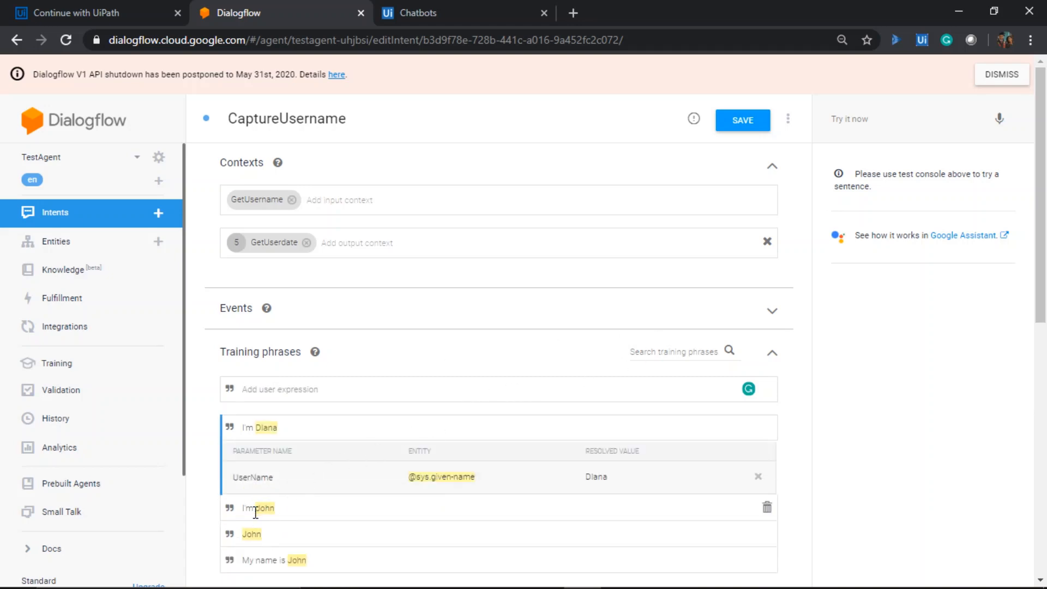
pyautogui.doubleClick(291, 561)
pyautogui.write('my name is')
pyautogui.write('liza')
pyautogui.press('Return')
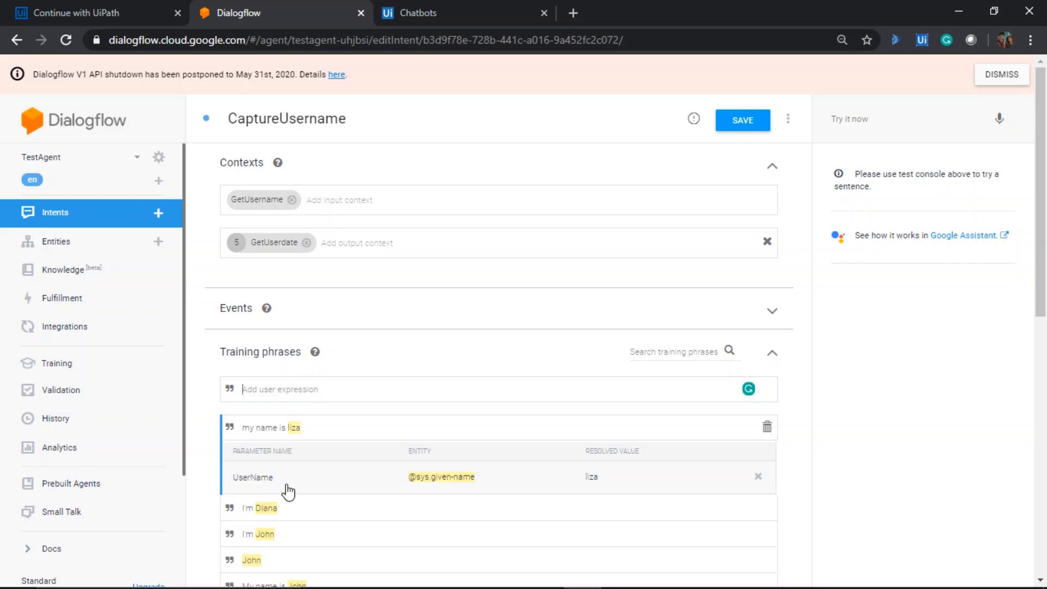
pyautogui.click(750, 125)
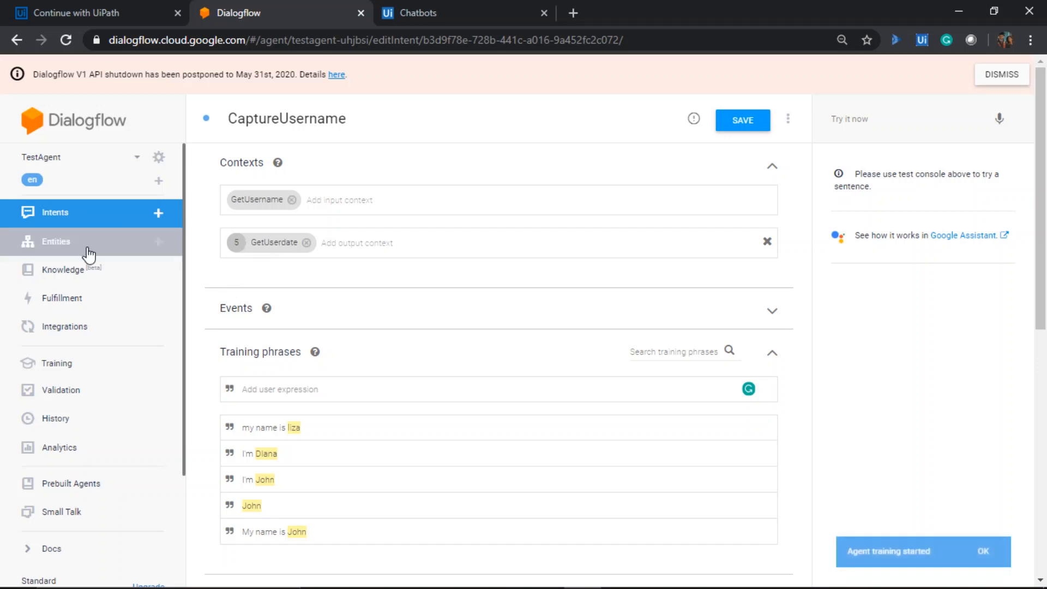
# - Create a new intent named CaptureUserDate
pyautogui.click(161, 215)
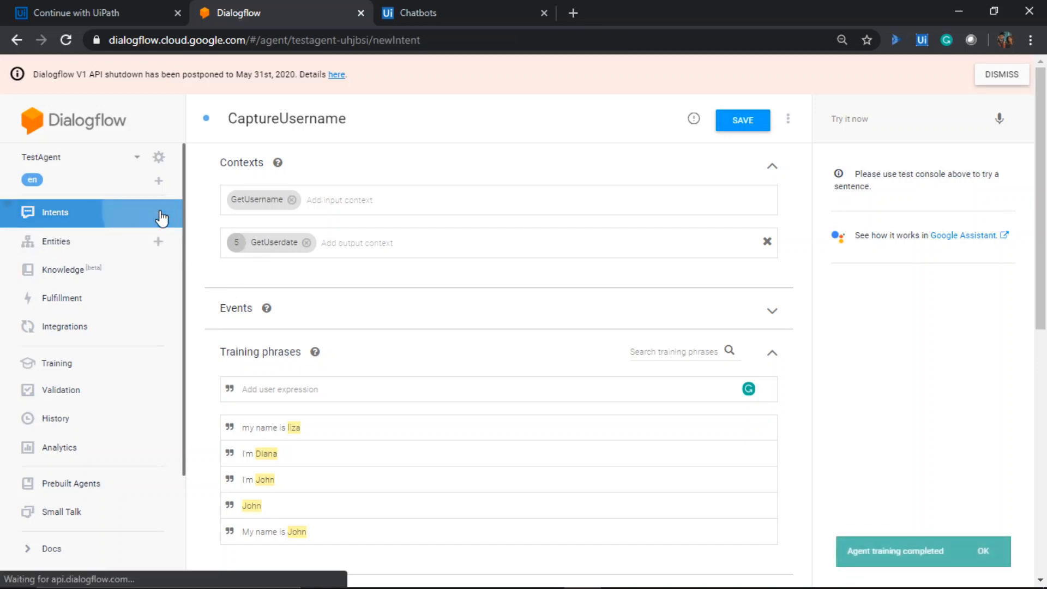
pyautogui.click(355, 126)
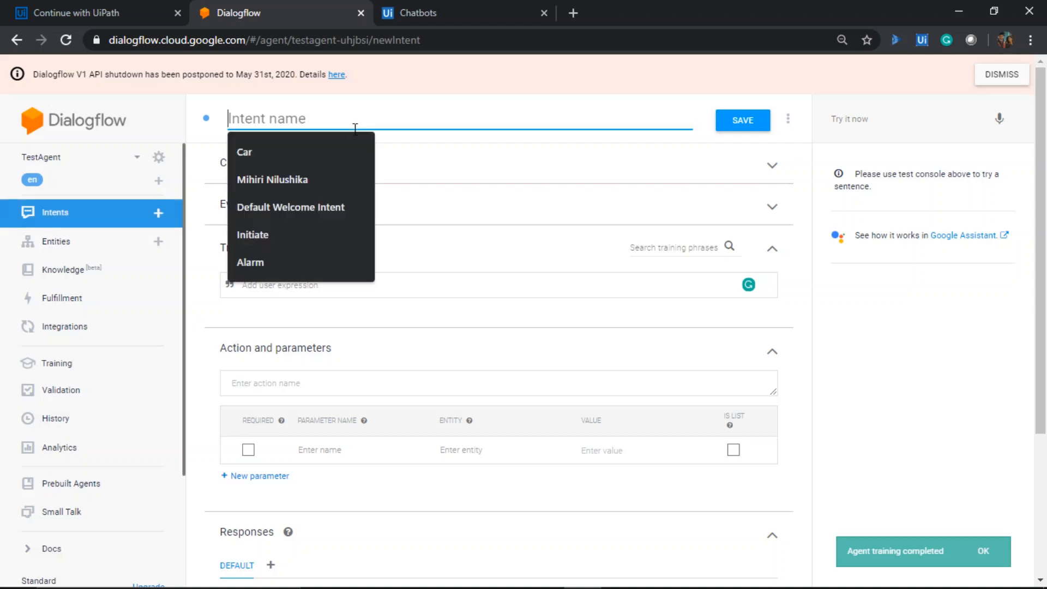
pyautogui.write('Capture')
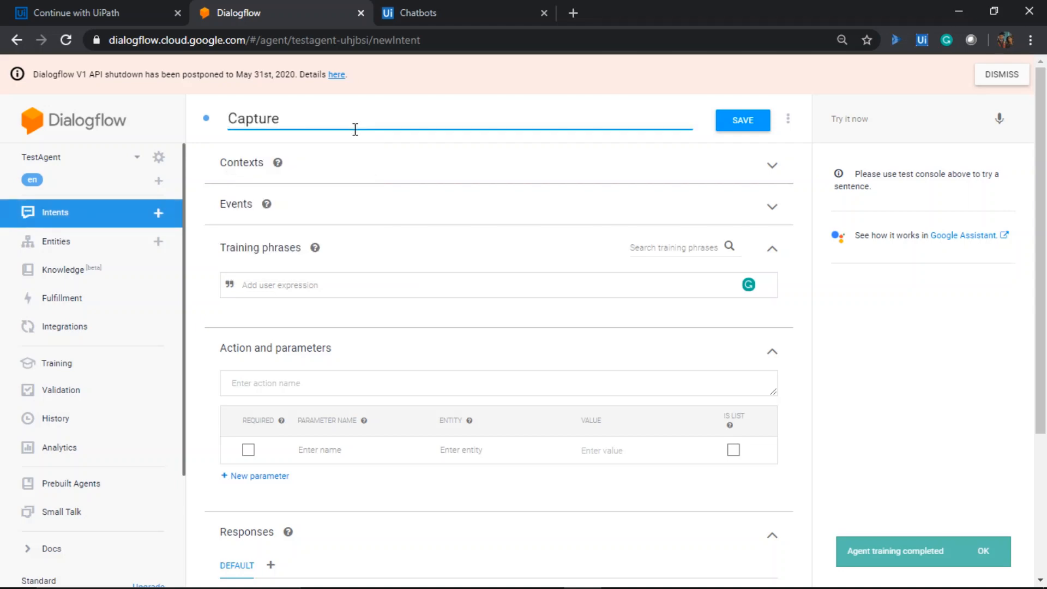
pyautogui.write('Userd')
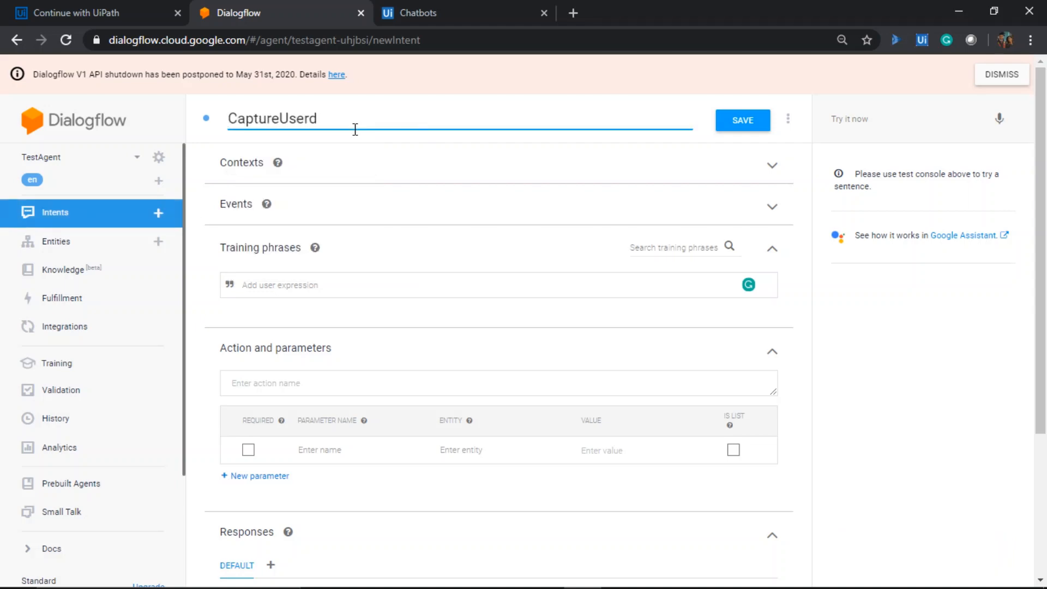
pyautogui.press('BackSpace')
pyautogui.write('Date')
# - Set GetUserdate as the input context of CaptureUserDate and remove the automatically added output context
pyautogui.click(297, 170)
pyautogui.click(280, 204)
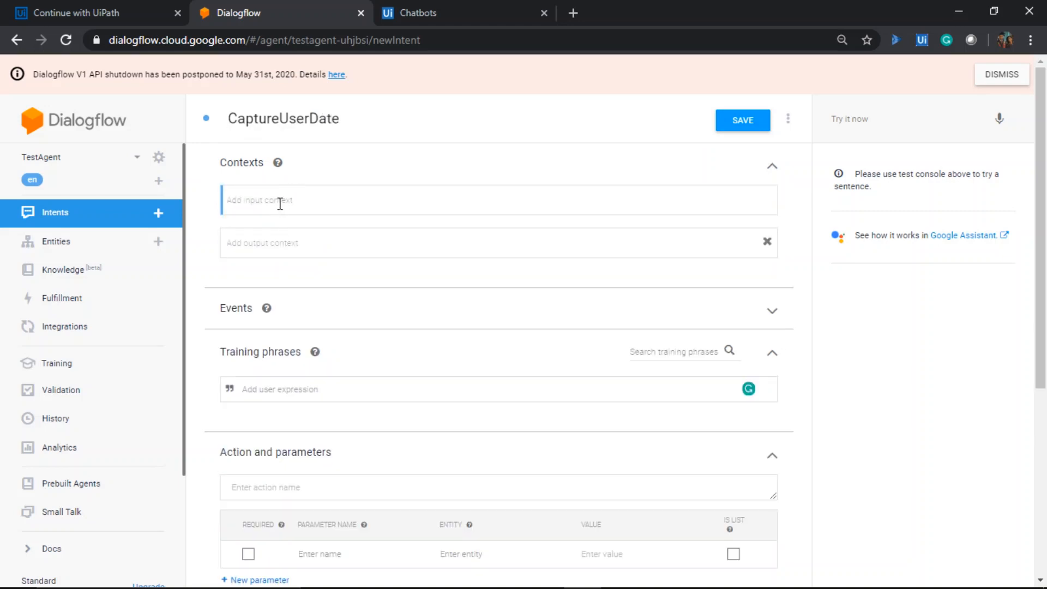
pyautogui.write('GetUser')
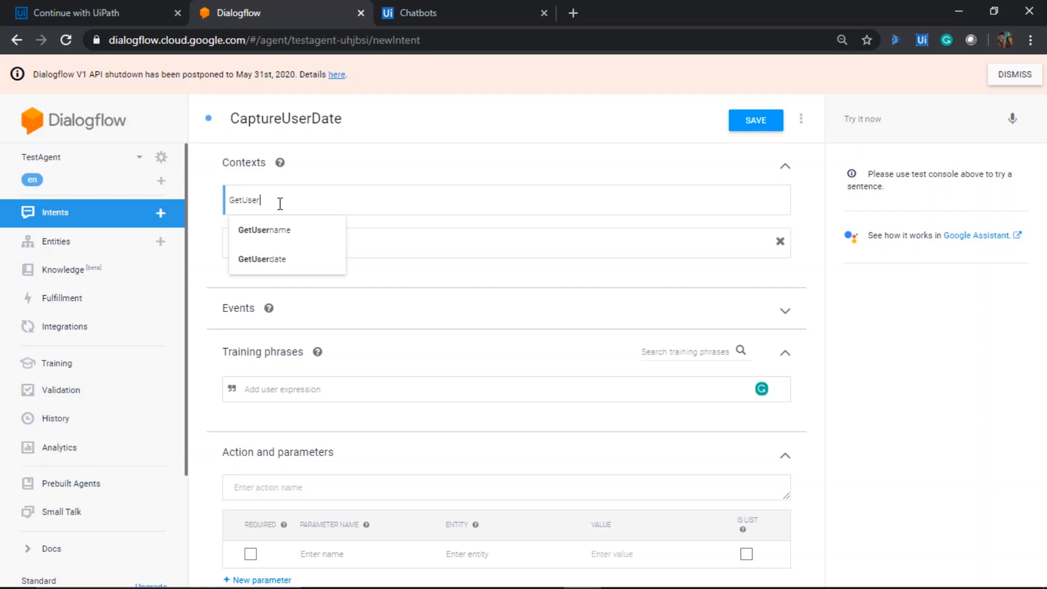
pyautogui.click(289, 267)
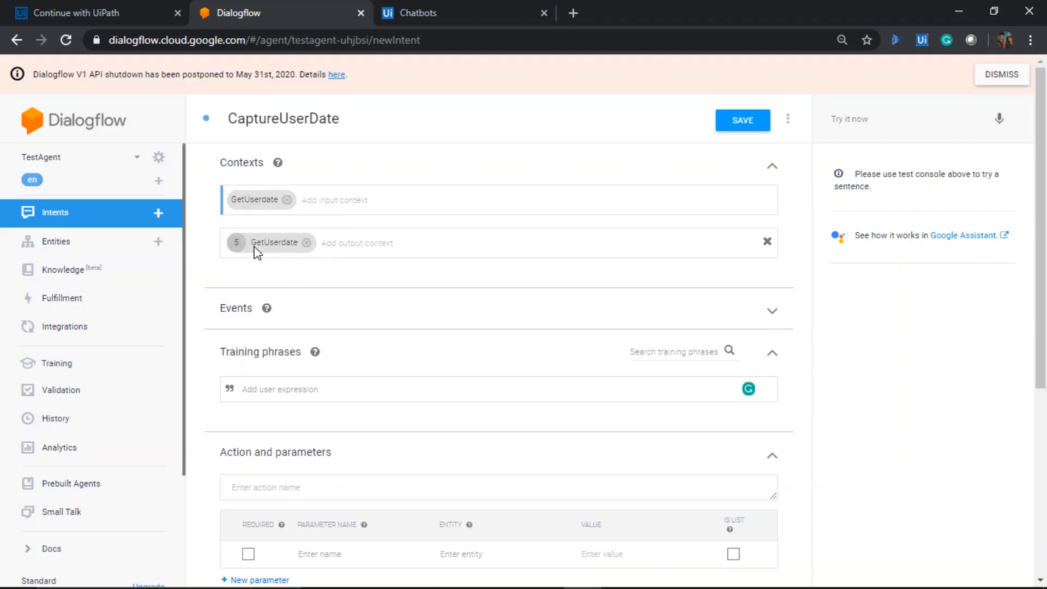
pyautogui.click(307, 243)
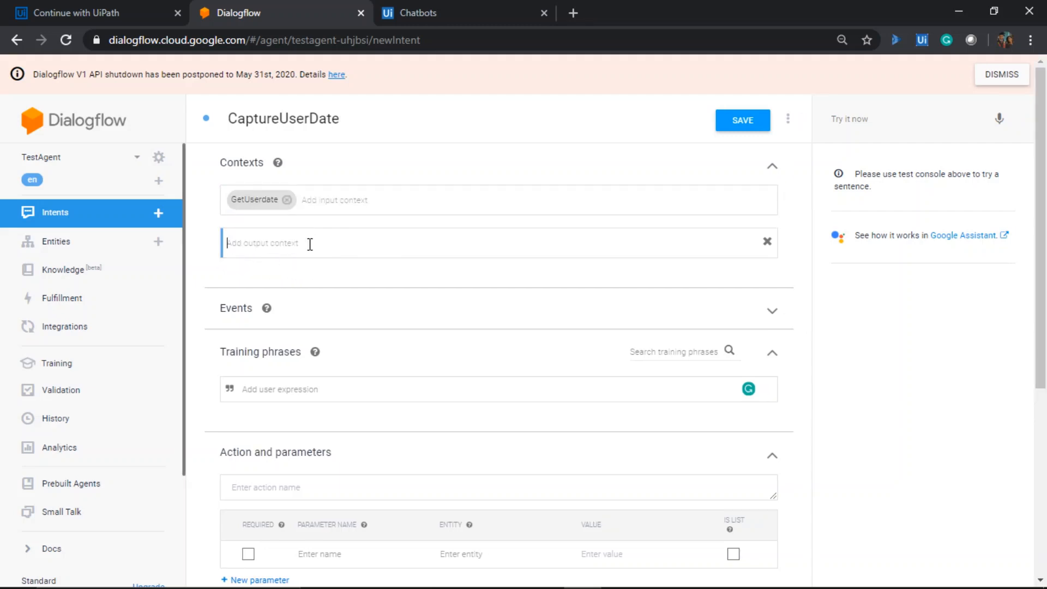
# - Add the training phrases "the date i'm looking at is tomorrow" and "it will be the day after tomorrow" to CaptureUserDate
pyautogui.click(308, 393)
pyautogui.write("the date i'm looking at is tomo")
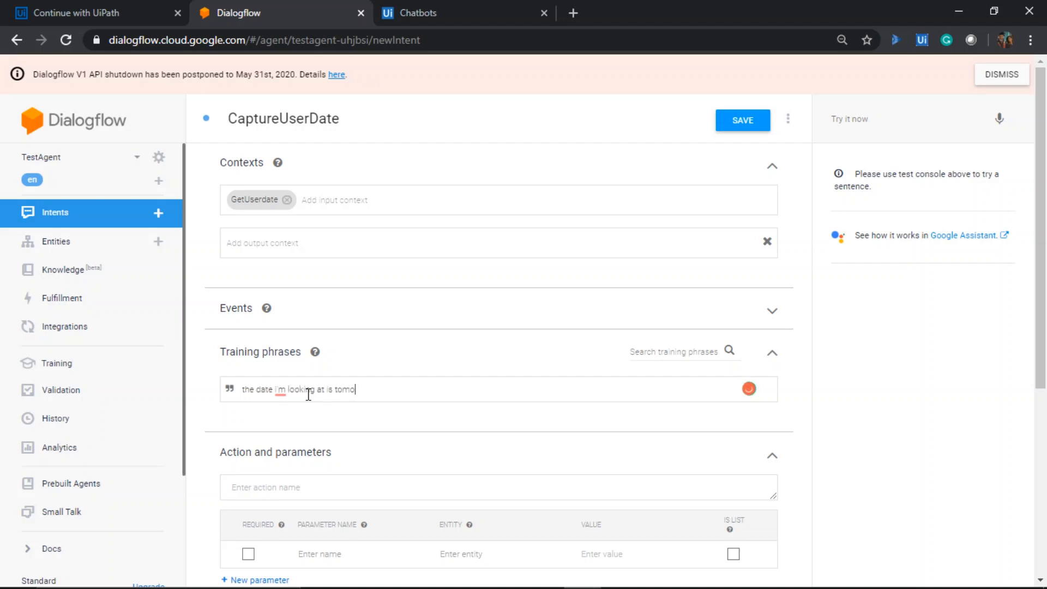
pyautogui.write('rrow')
pyautogui.press('Return')
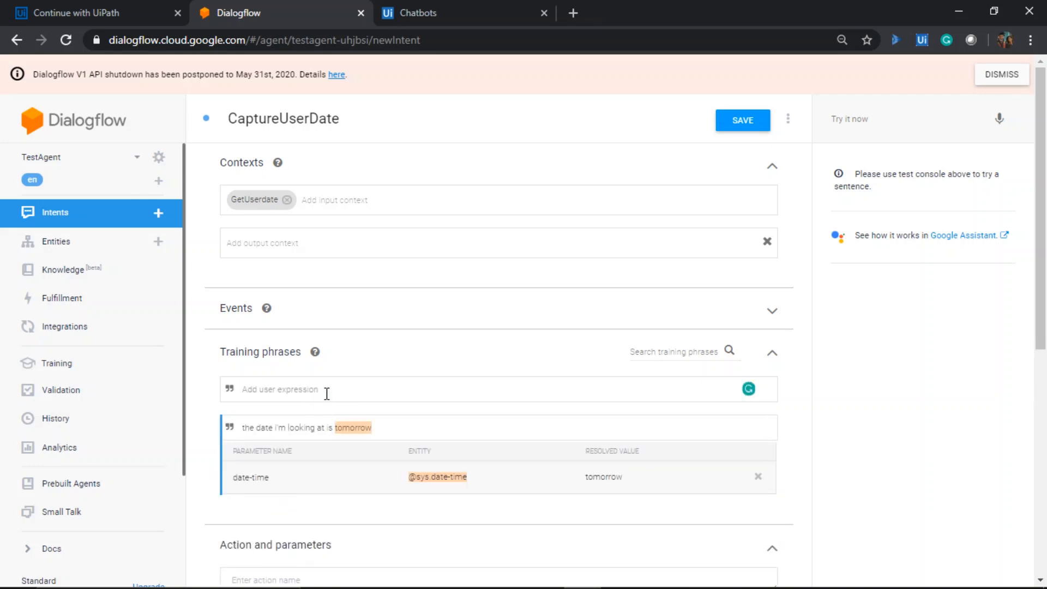
pyautogui.write('it will be the day ateter tomorrow')
pyautogui.press('Return')
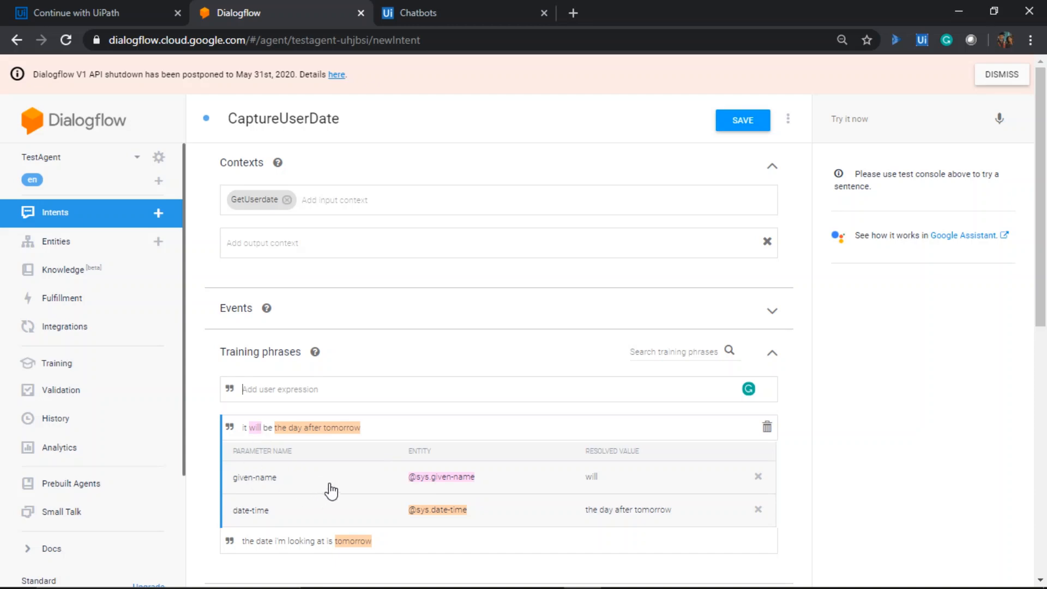
# - Remove the given-name annotation from the word "will" in the "it will be the day after tomorrow" training phrase
pyautogui.doubleClick(255, 428)
pyautogui.click(758, 478)
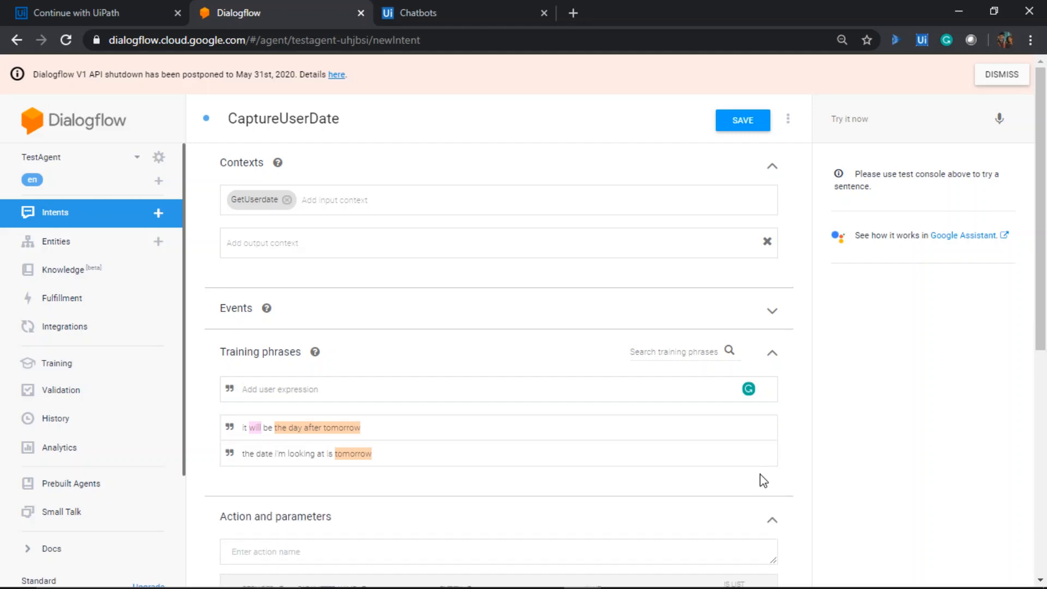
pyautogui.click(402, 431)
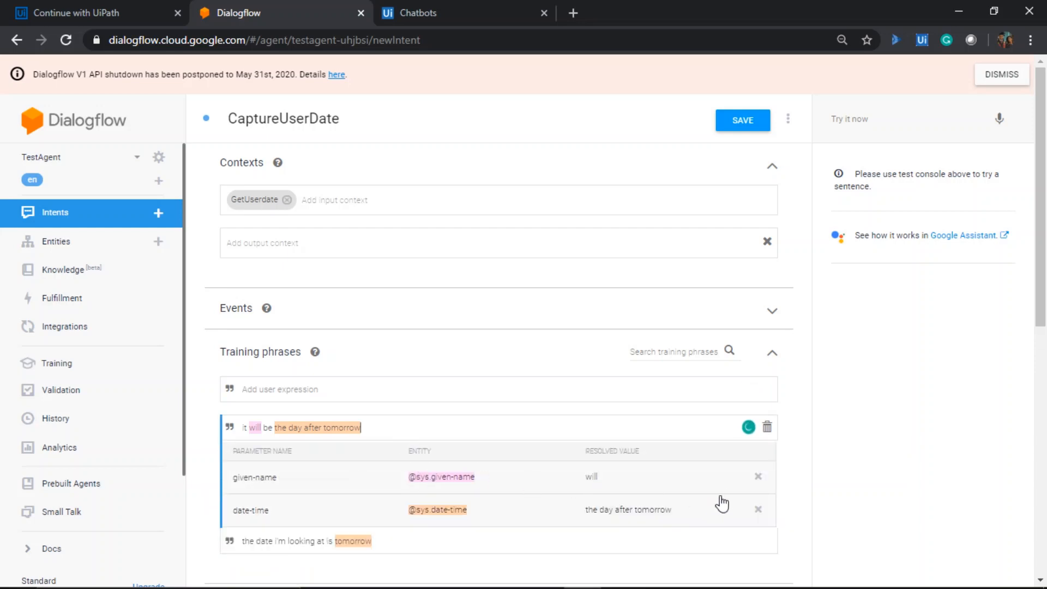
pyautogui.click(757, 477)
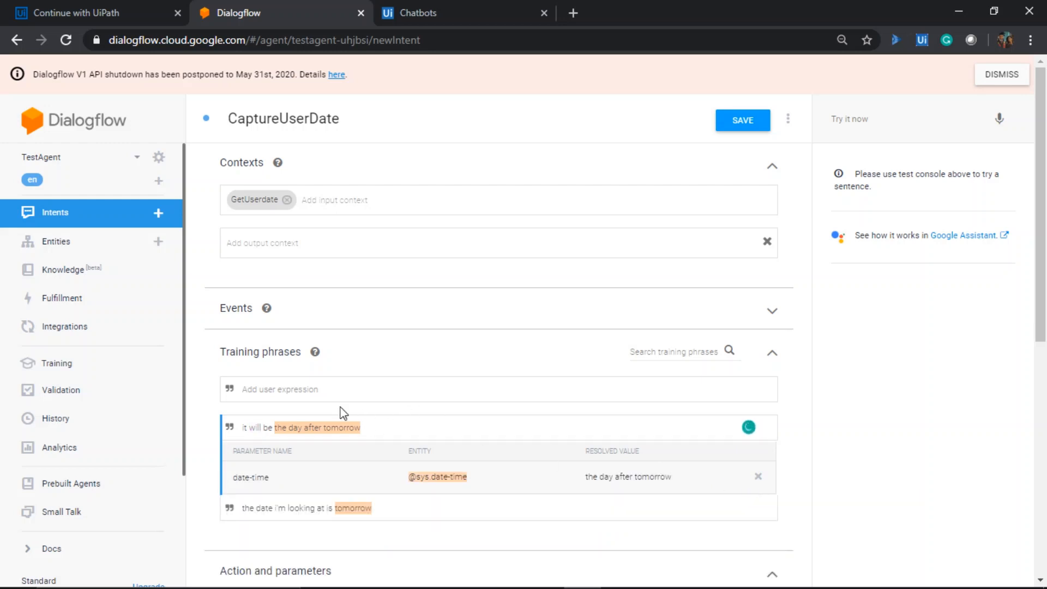
# - Add the training phrase "i need to be on February 18" to CaptureUserDate
pyautogui.click(306, 397)
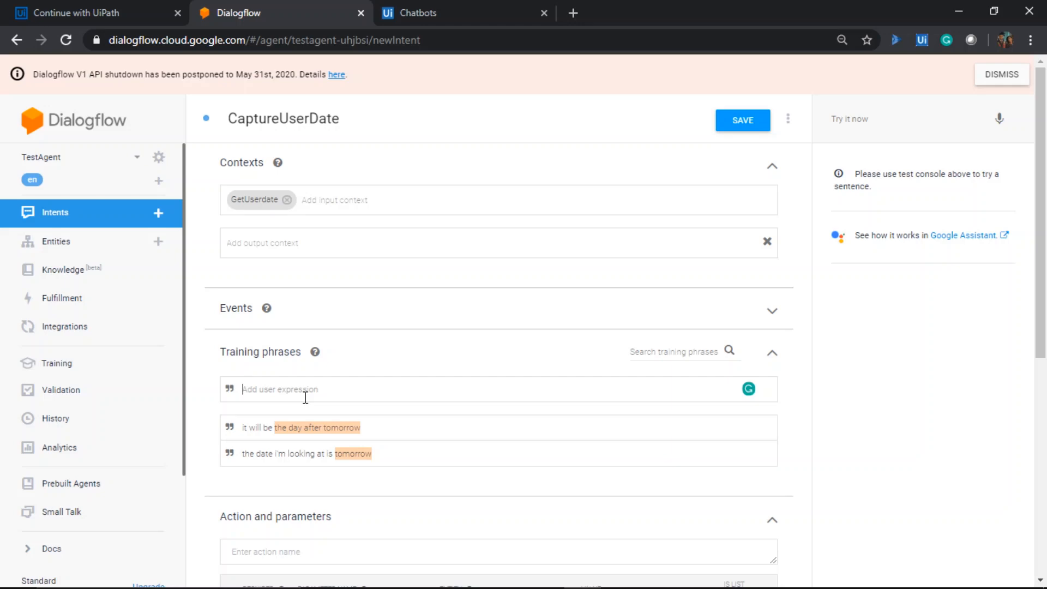
pyautogui.write('it will be')
pyautogui.hotkey('ctrl', 'a')
pyautogui.write('i need to be on February 18')
pyautogui.press('Return')
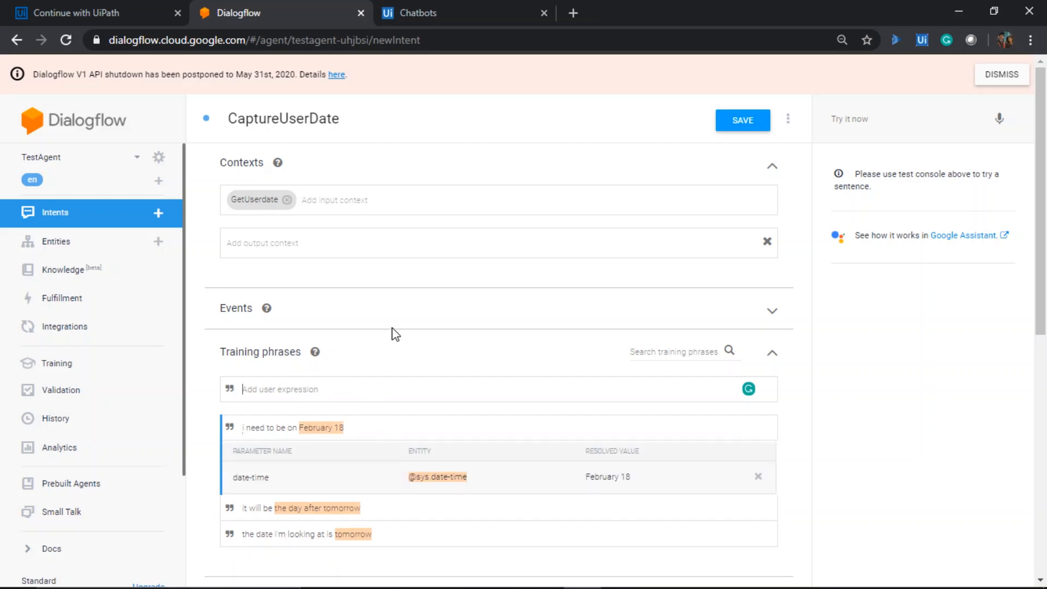
# - Rename the date-time parameter of CaptureUserDate to UserDate
pyautogui.scroll(-3, 385, 349)
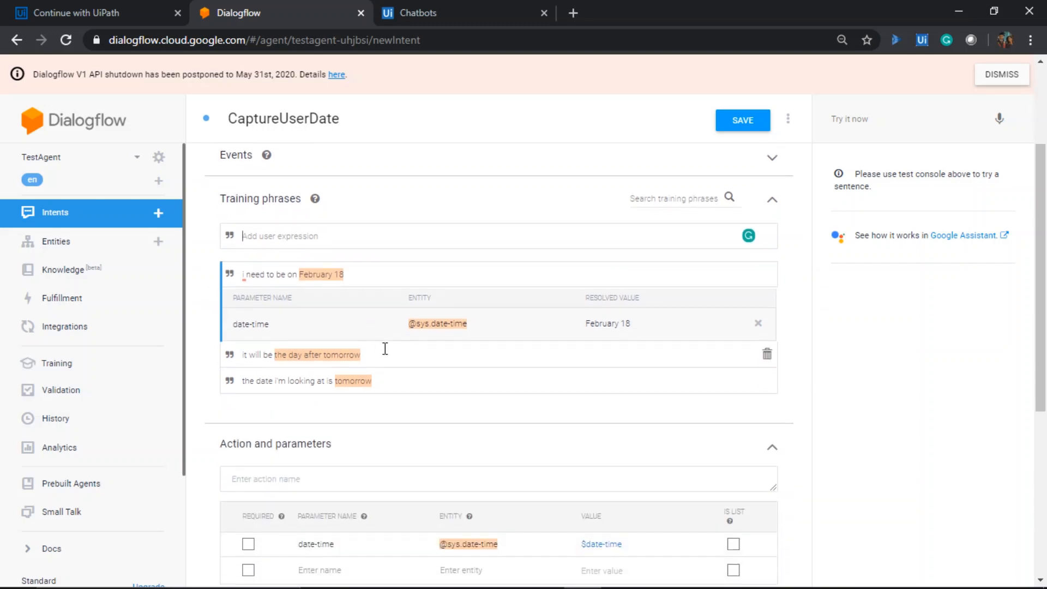
pyautogui.scroll(-1, 369, 381)
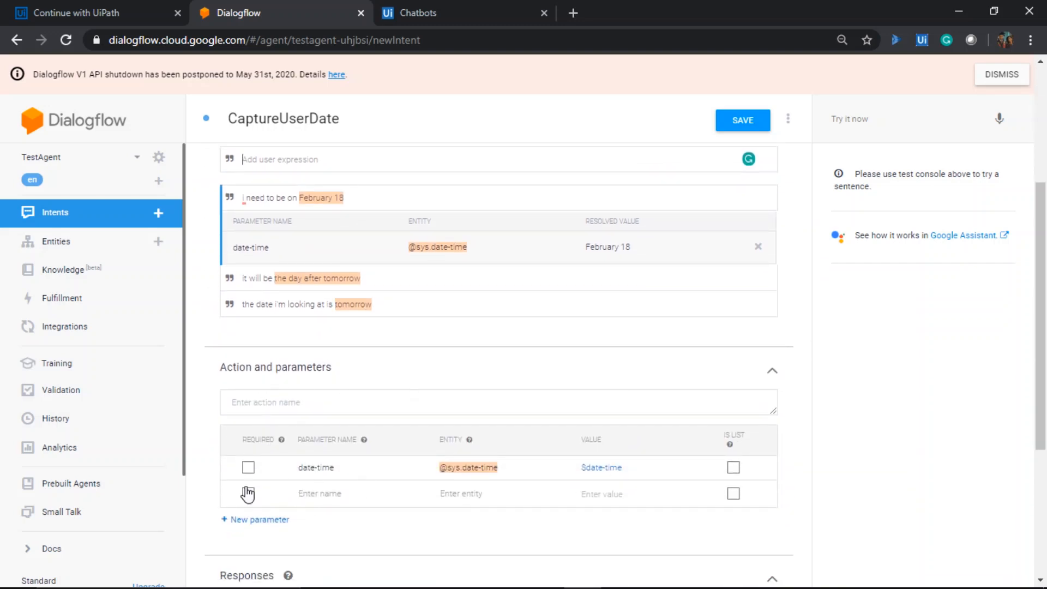
pyautogui.click(308, 468)
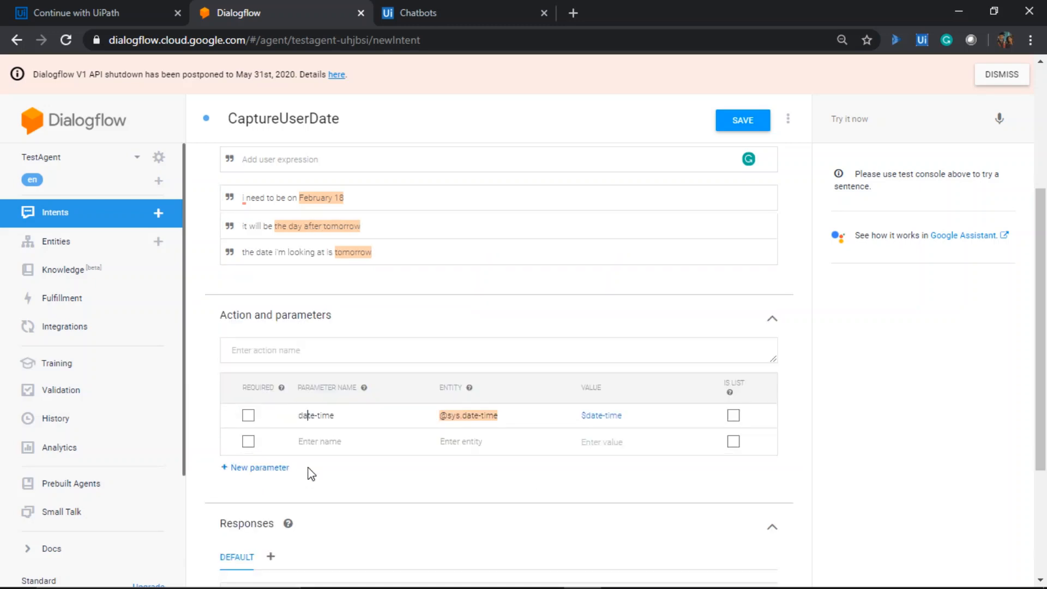
pyautogui.hotkey('ctrl', 'a')
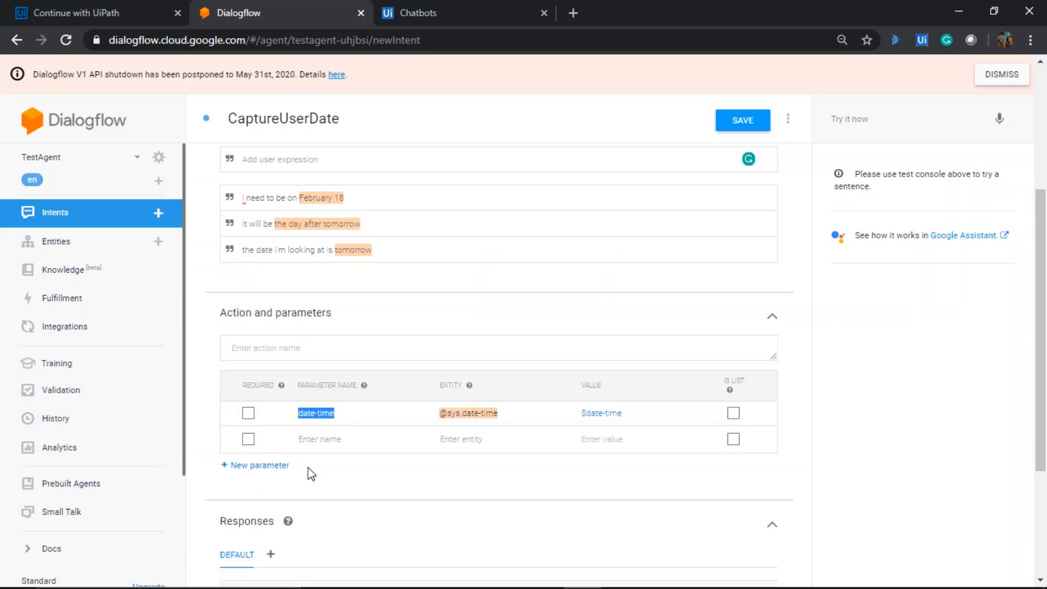
pyautogui.write('UserDate')
# - Switch to UiPath Studio to compare the UserDate parameter name with the process arguments, and return to the CaptureUserDate intent in Dialogflow
pyautogui.hotkey('alt', 'Tab')
pyautogui.hotkey('alt', 'Tab')
pyautogui.hotkey('alt', 'Tab')
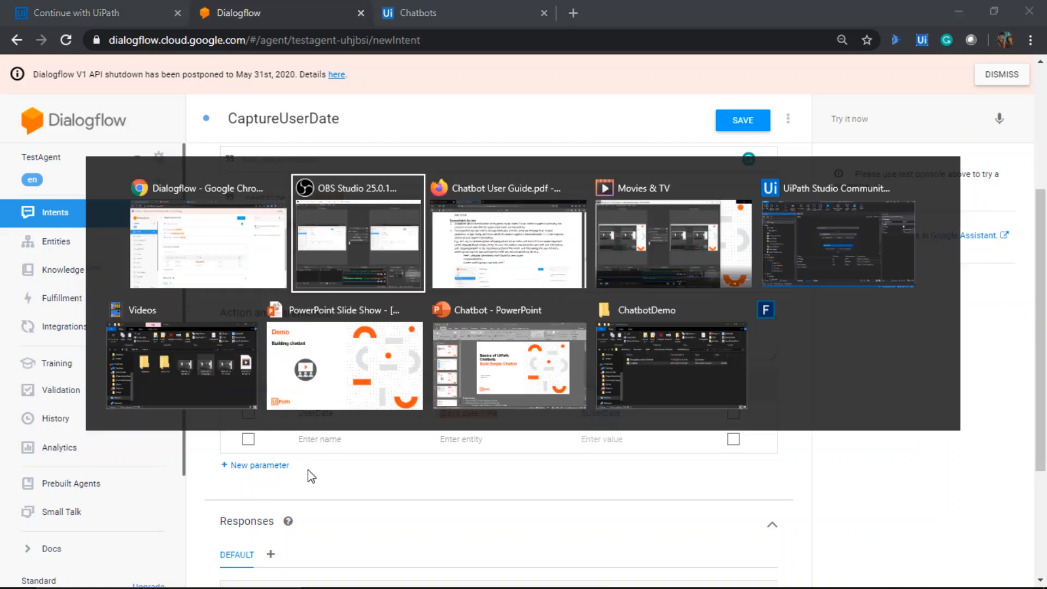
pyautogui.hotkey('alt', 'Tab')
pyautogui.hotkey('alt', 'Tab')
pyautogui.hotkey('alt', 'Tab')
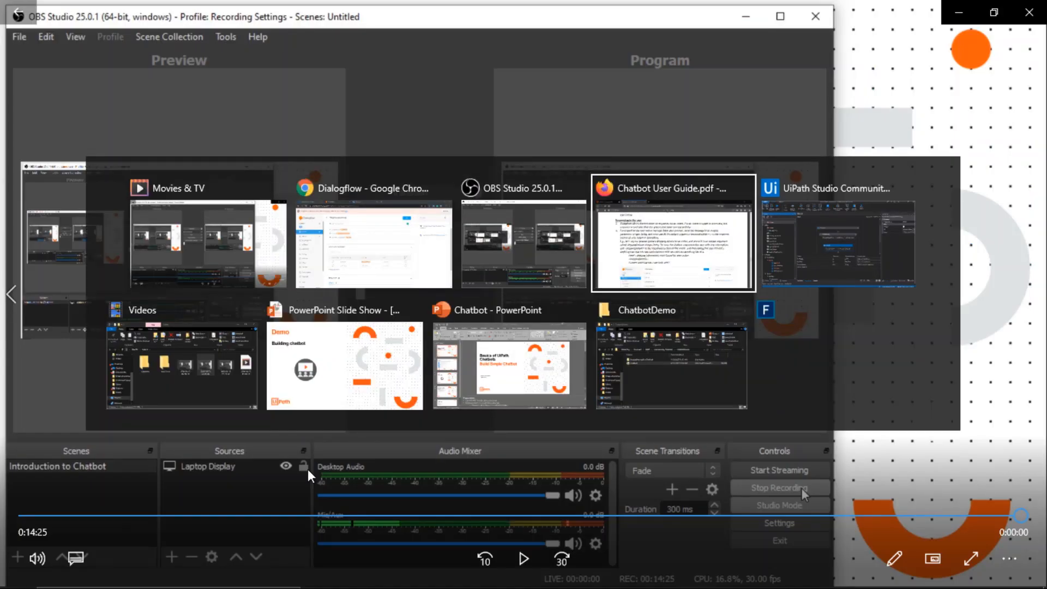
pyautogui.hotkey('alt', 'Tab')
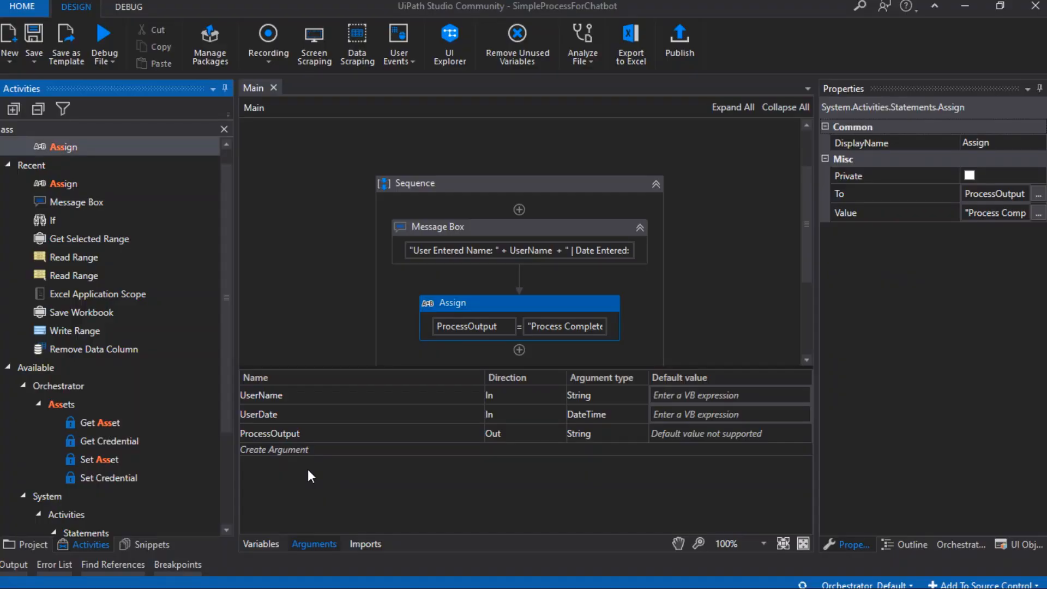
pyautogui.hotkey('alt', 'Tab')
pyautogui.hotkey('alt', 'Tab')
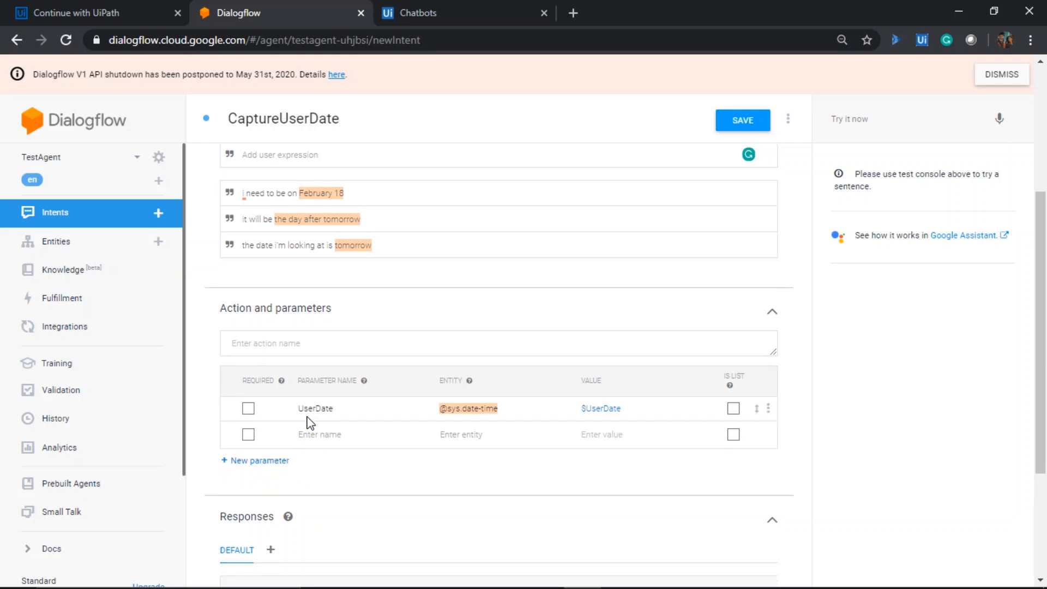
pyautogui.scroll(-3, 316, 392)
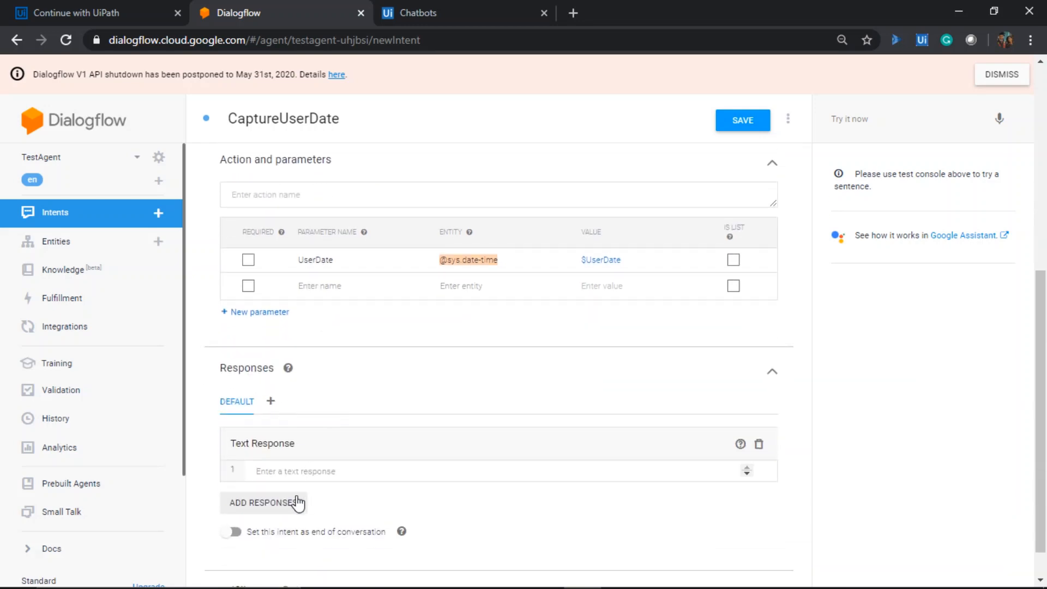
# - Review the contexts, training phrases and parameters of the CaptureUserDate intent
pyautogui.click(306, 472)
pyautogui.scroll(6, 329, 357)
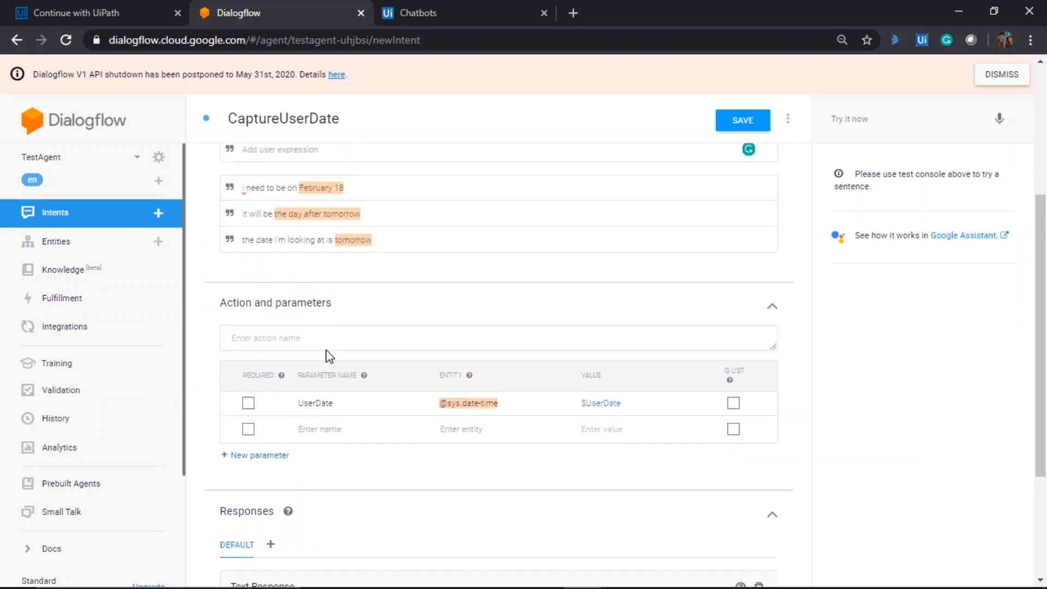
pyautogui.scroll(1, 329, 358)
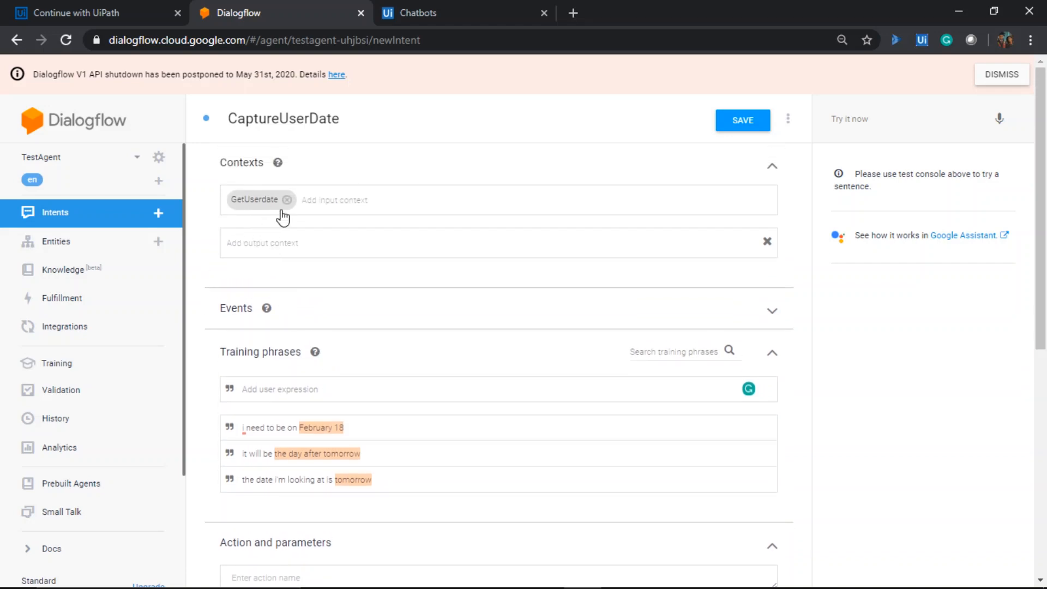
pyautogui.scroll(-6, 289, 278)
pyautogui.scroll(3, 289, 278)
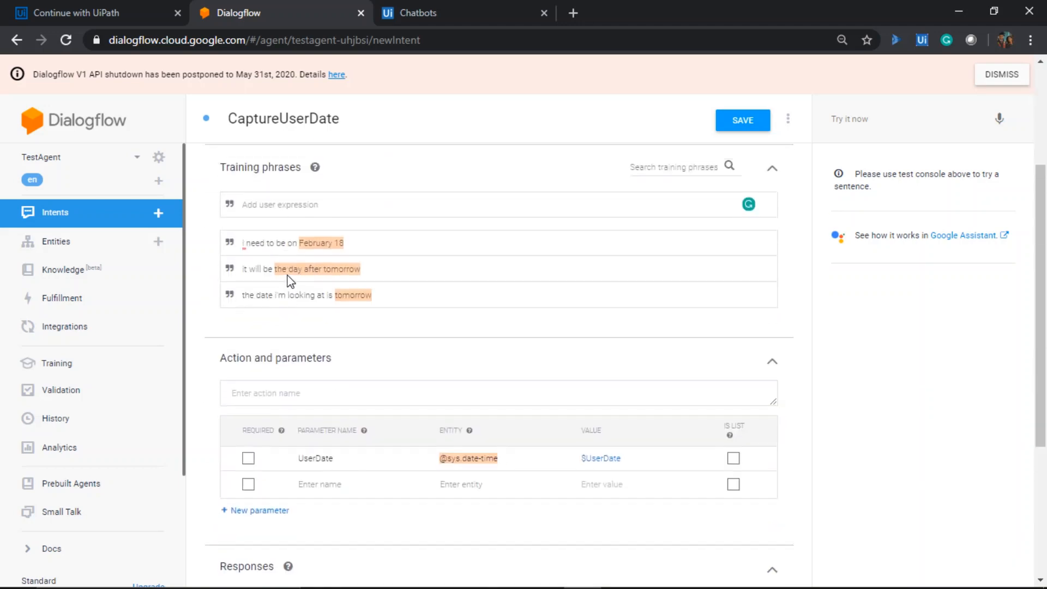
pyautogui.scroll(3, 289, 278)
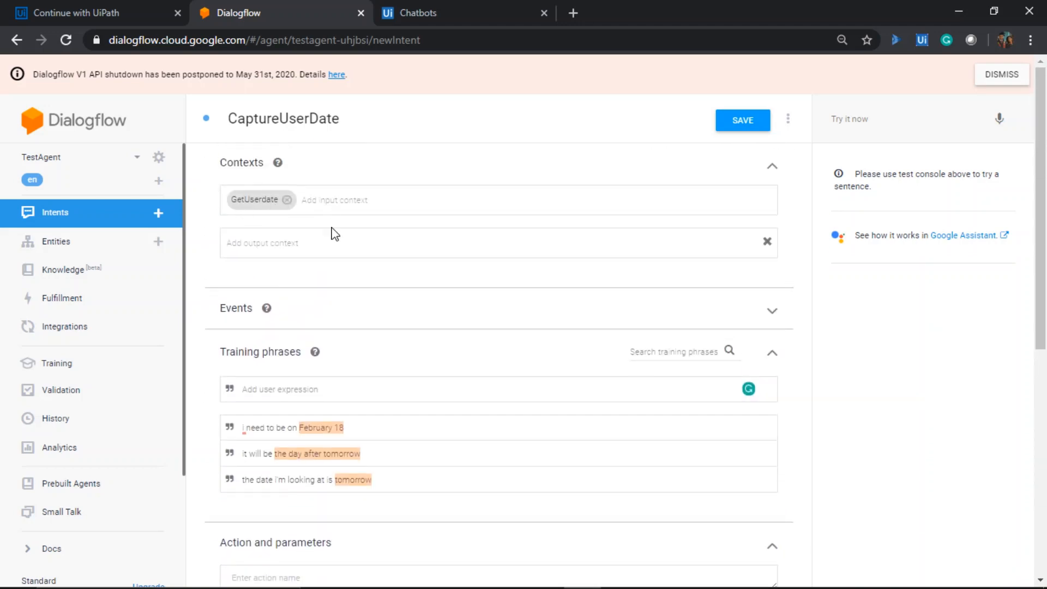
pyautogui.scroll(-7, 339, 239)
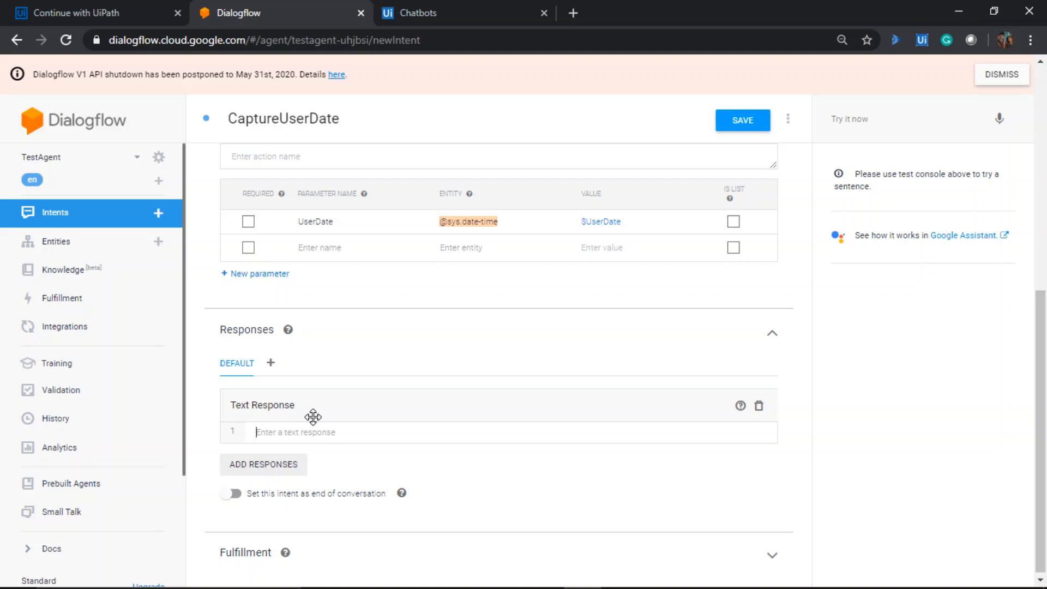
# - Enter the CaptureUserDate text response "The captured username is #GetUsername.UserName and the date entered is $UserDate"
pyautogui.write('The')
pyautogui.write('tured user name')
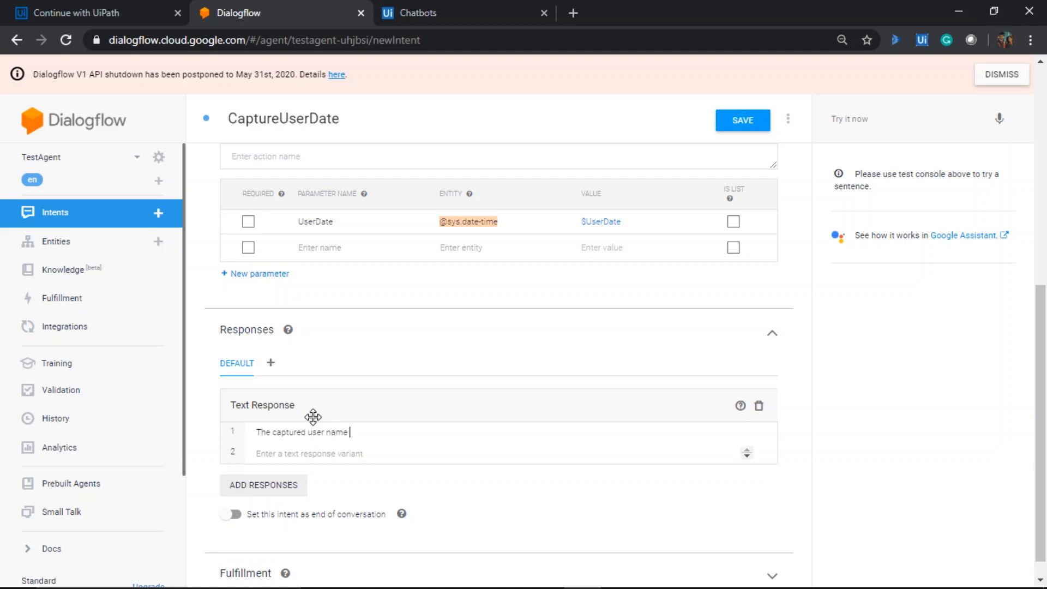
pyautogui.press('BackSpace')
pyautogui.press('BackSpace')
pyautogui.press('BackSpace')
pyautogui.press('BackSpace')
pyautogui.press('BackSpace')
pyautogui.press('BackSpace')
pyautogui.write('name is #Get')
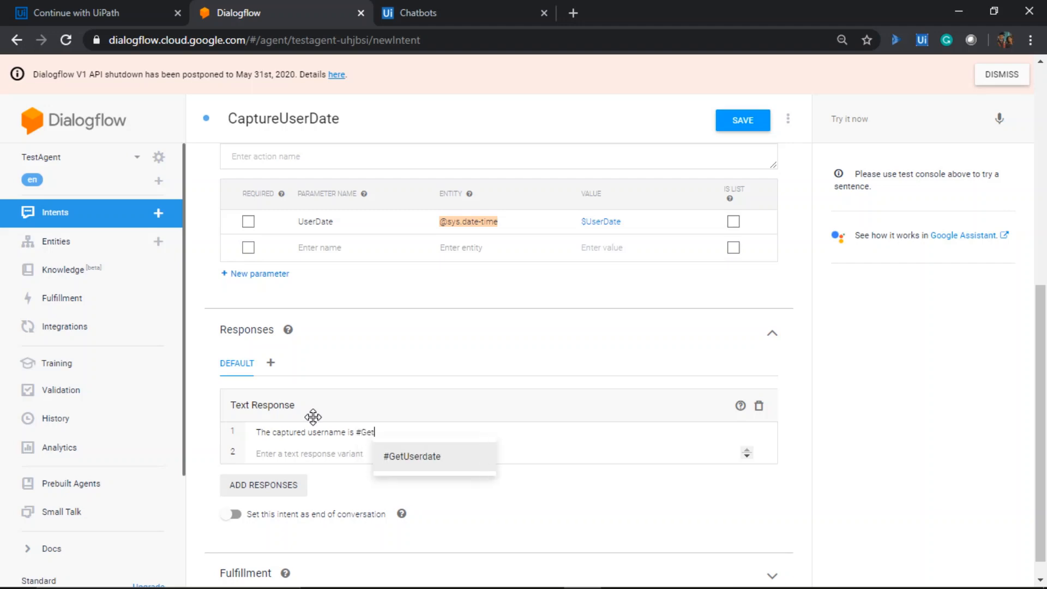
pyautogui.write('Username.')
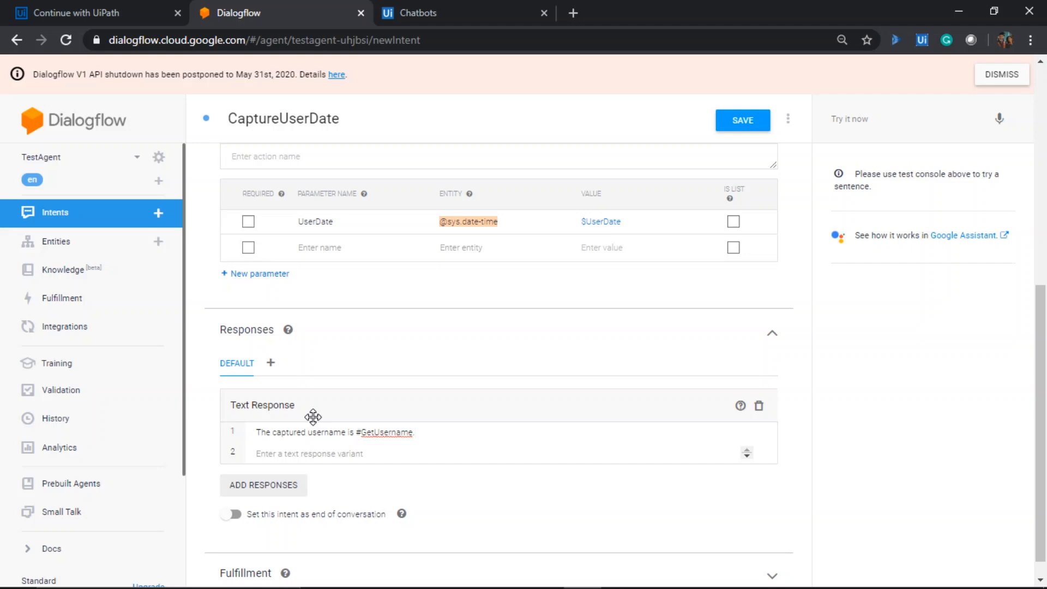
pyautogui.write('UserName and the date entered is')
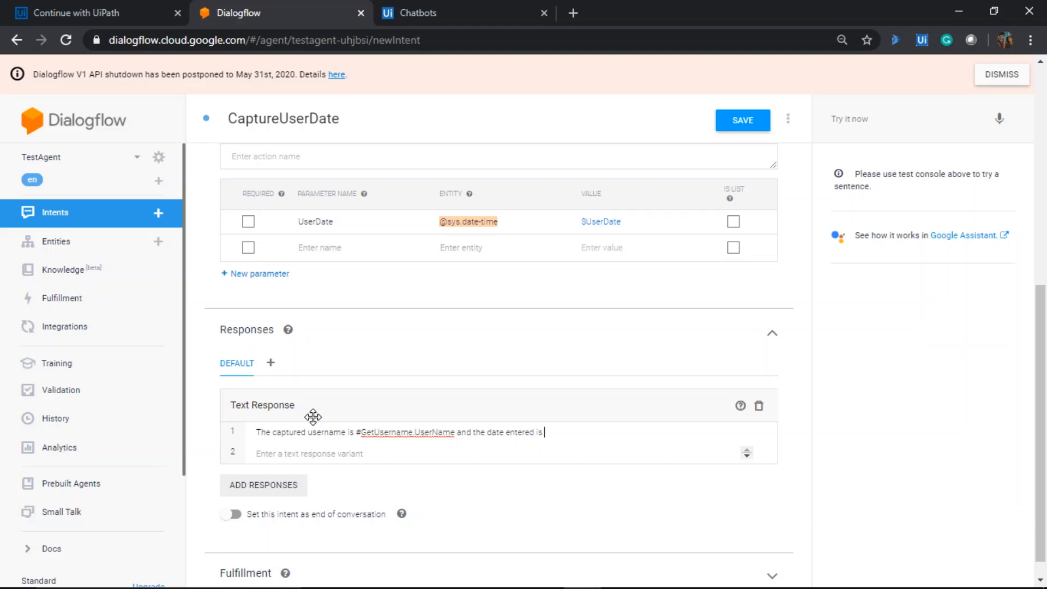
pyautogui.write('$')
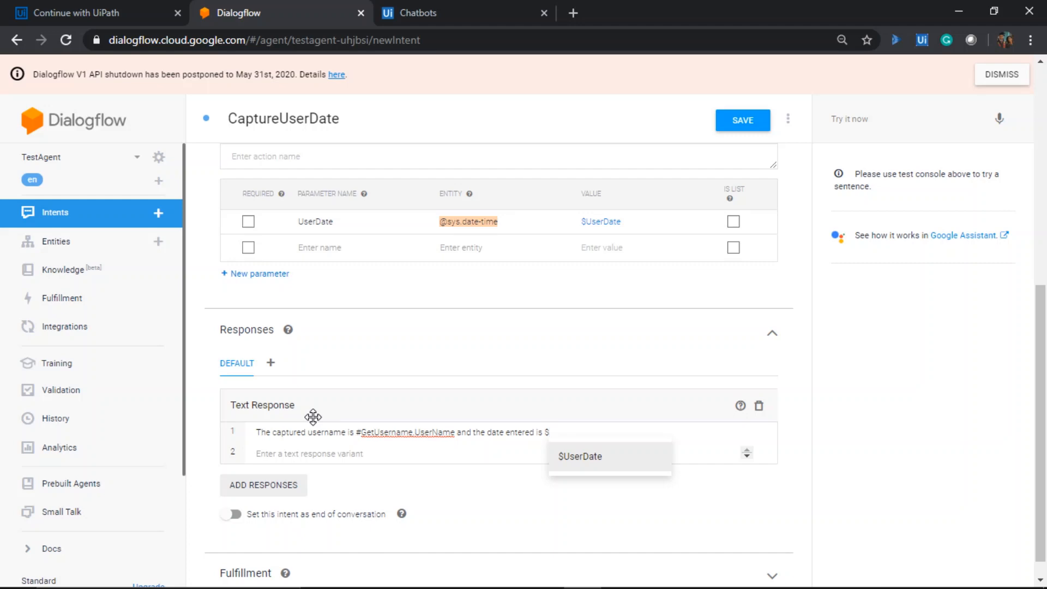
pyautogui.press('Return')
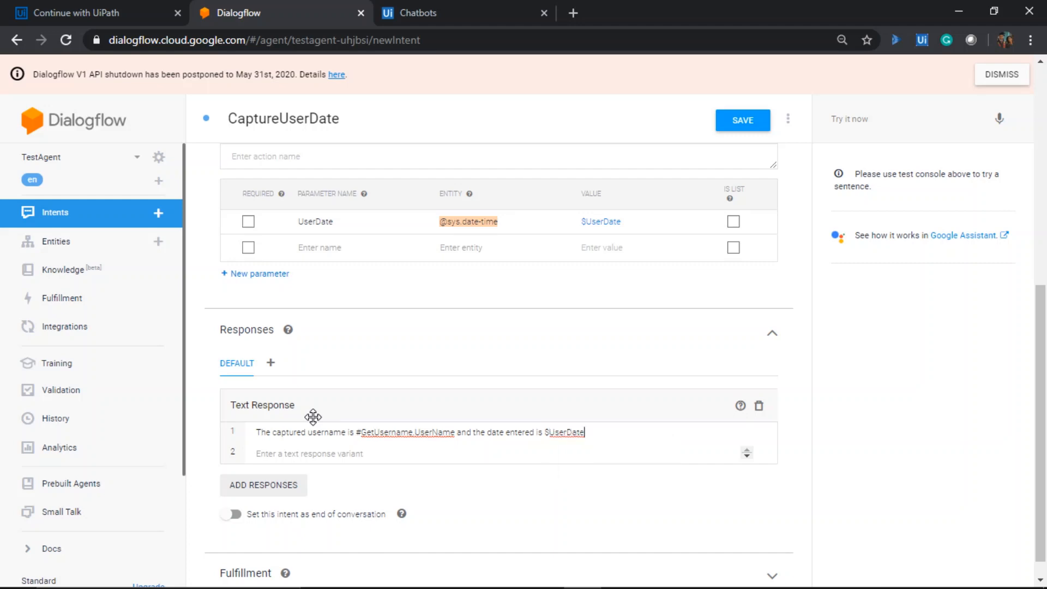
pyautogui.write('.')
pyautogui.press('BackSpace')
# - Append ". The returned result is <ProcessOutput>" to the response, checking the argument name in UiPath Studio, and save the intent in Dialogflow
pyautogui.hotkey('alt', 'Tab')
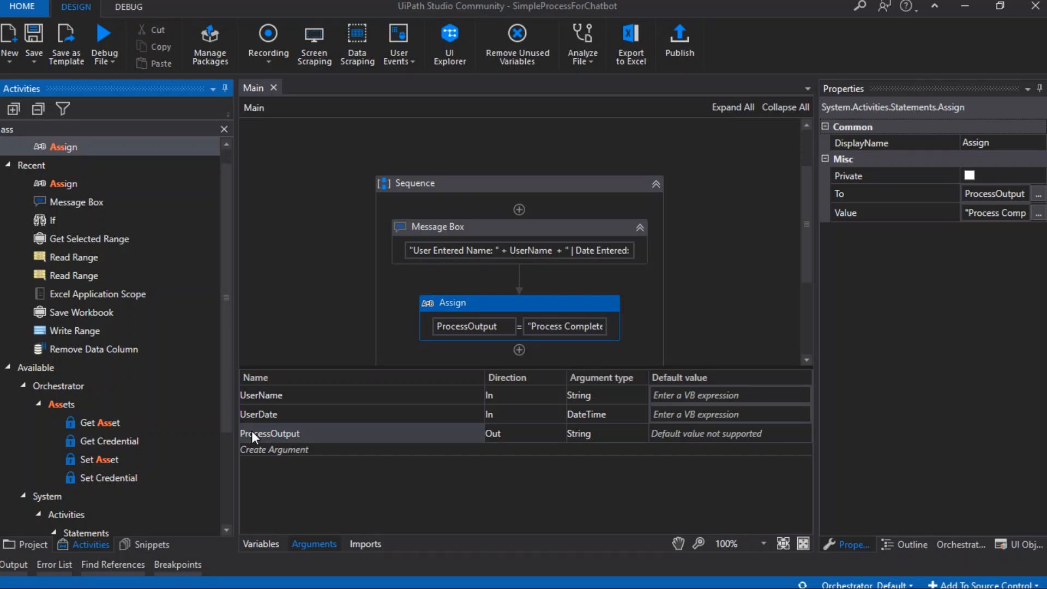
pyautogui.hotkey('alt', 'Tab')
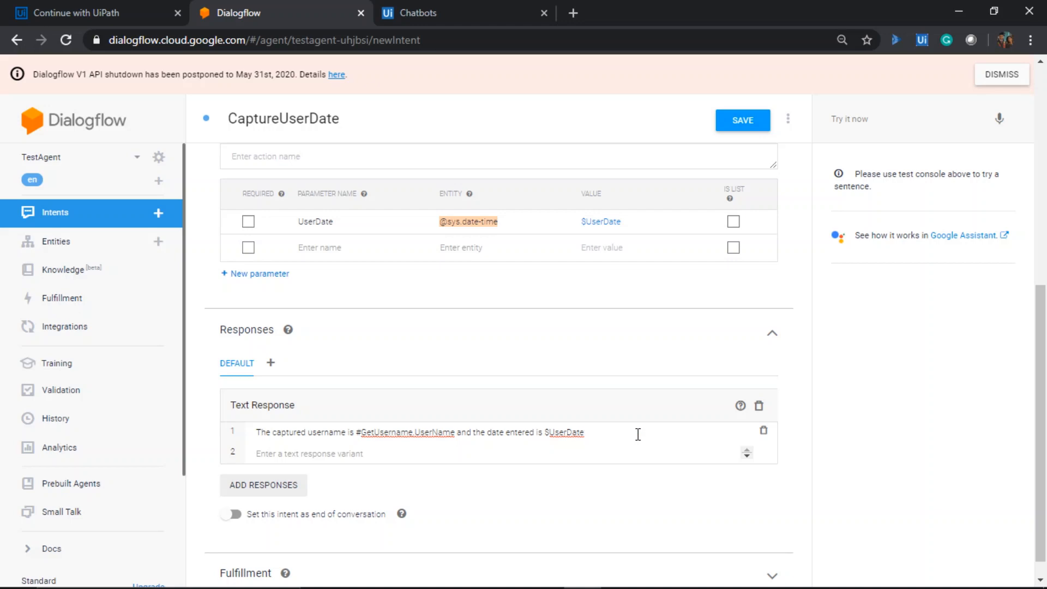
pyautogui.write('. The')
pyautogui.write('returned result is <>')
pyautogui.hotkey('alt', 'Tab')
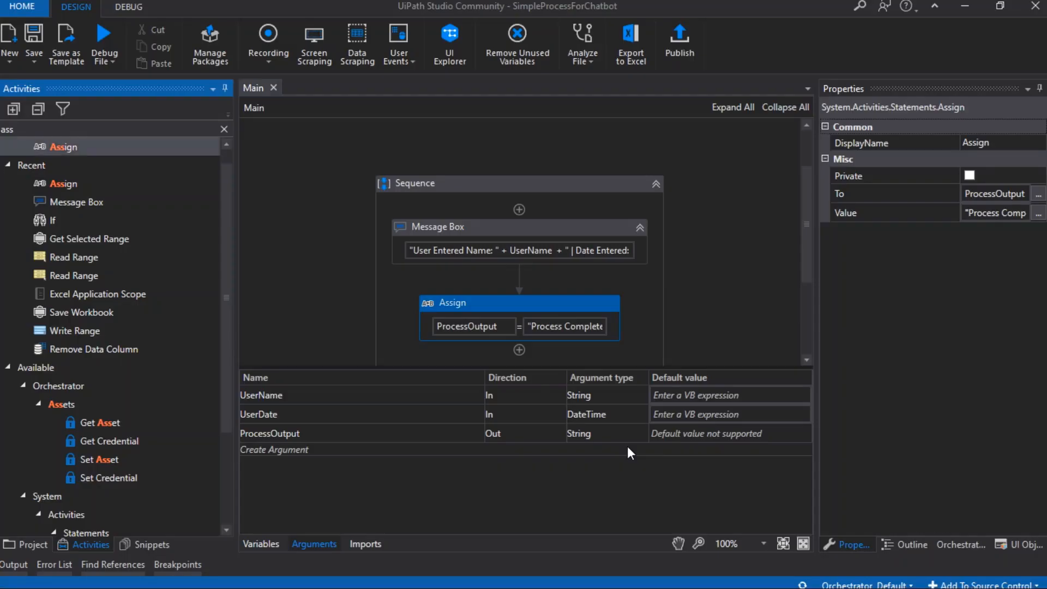
pyautogui.hotkey('alt', 'Tab')
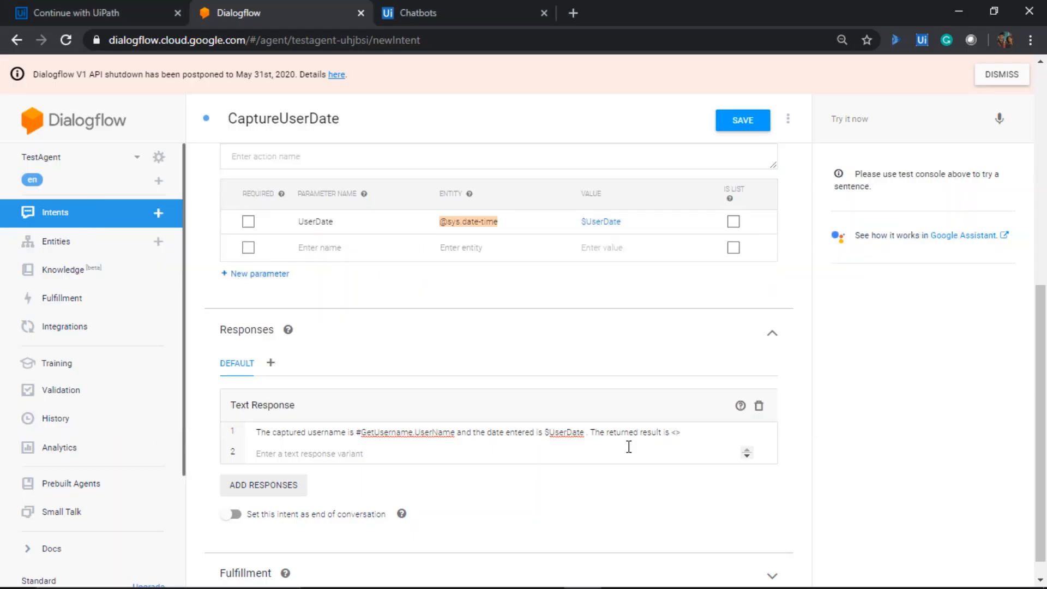
pyautogui.write('ProcessOutput')
pyautogui.scroll(-1, 833, 400)
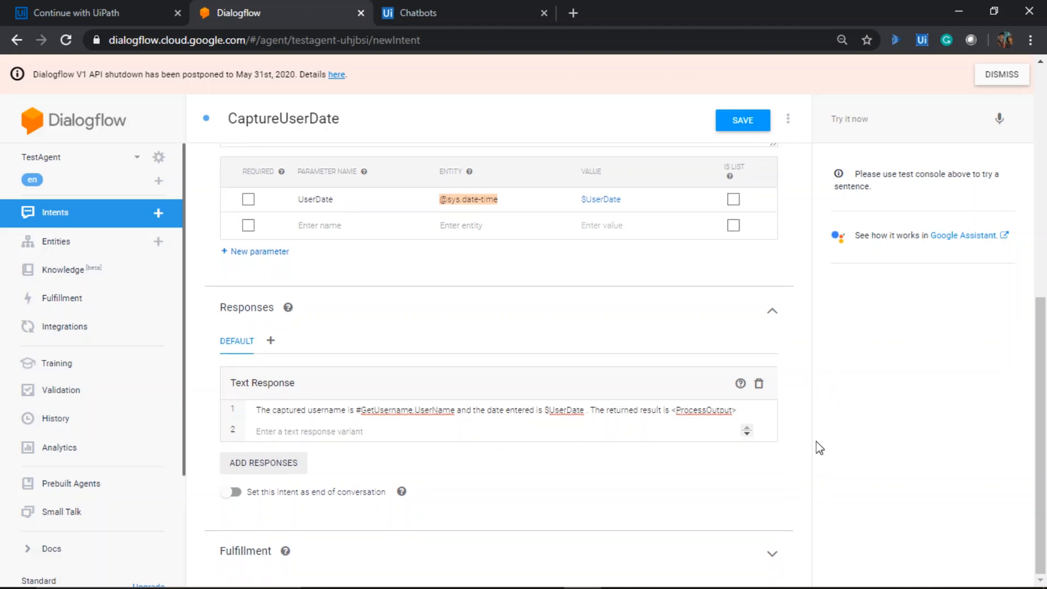
pyautogui.scroll(9, 785, 456)
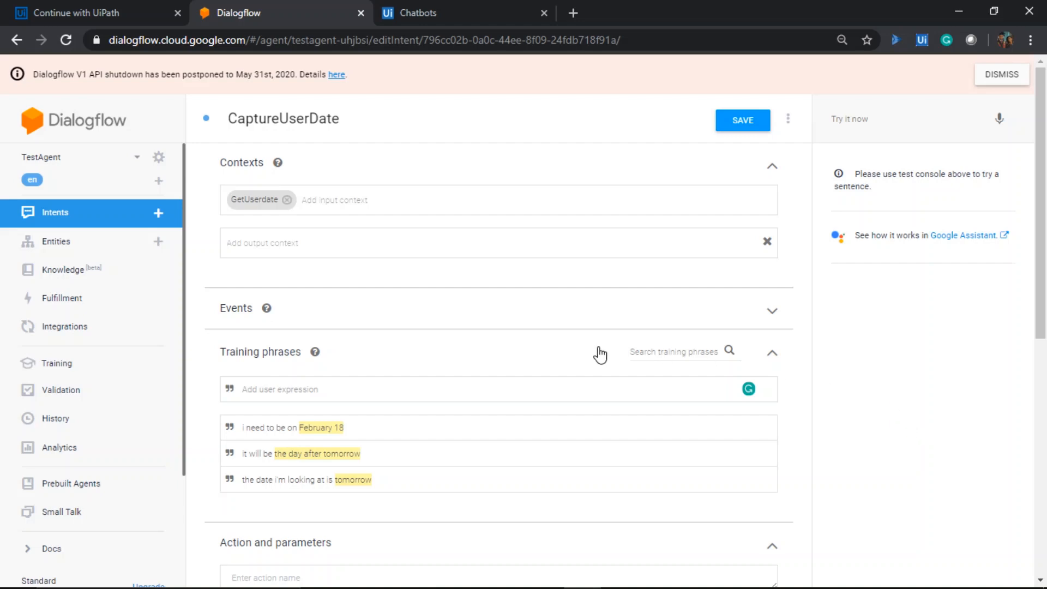
# - Test the agent in the console with "Hi", followed by a sentence introducing the user by first name
pyautogui.click(858, 124)
pyautogui.write('Hi')
pyautogui.press('Return')
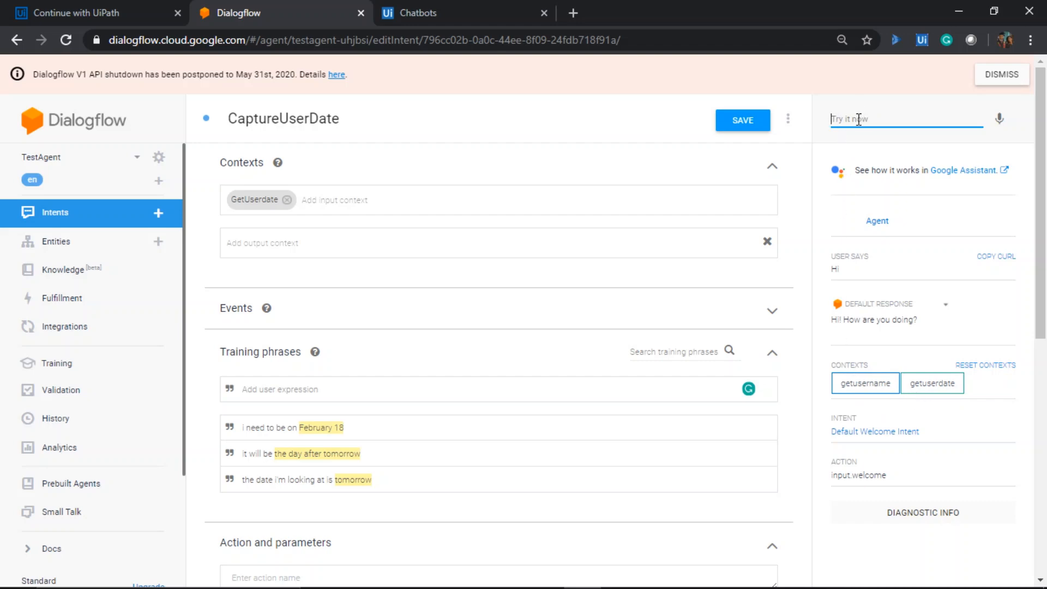
pyautogui.write("I'm Jonathan")
pyautogui.press('Return')
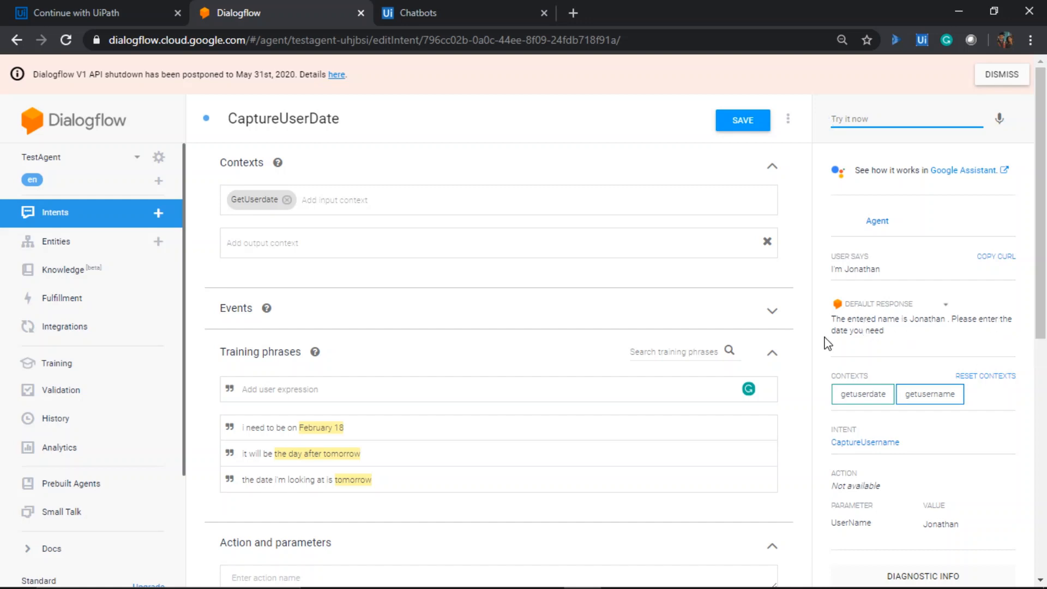
# - Test the agent with "the date is January 18" and compare the <ProcessOutput> placeholder in the reply with the intent's text response
pyautogui.click(852, 112)
pyautogui.write('the date is January 18')
pyautogui.press('Return')
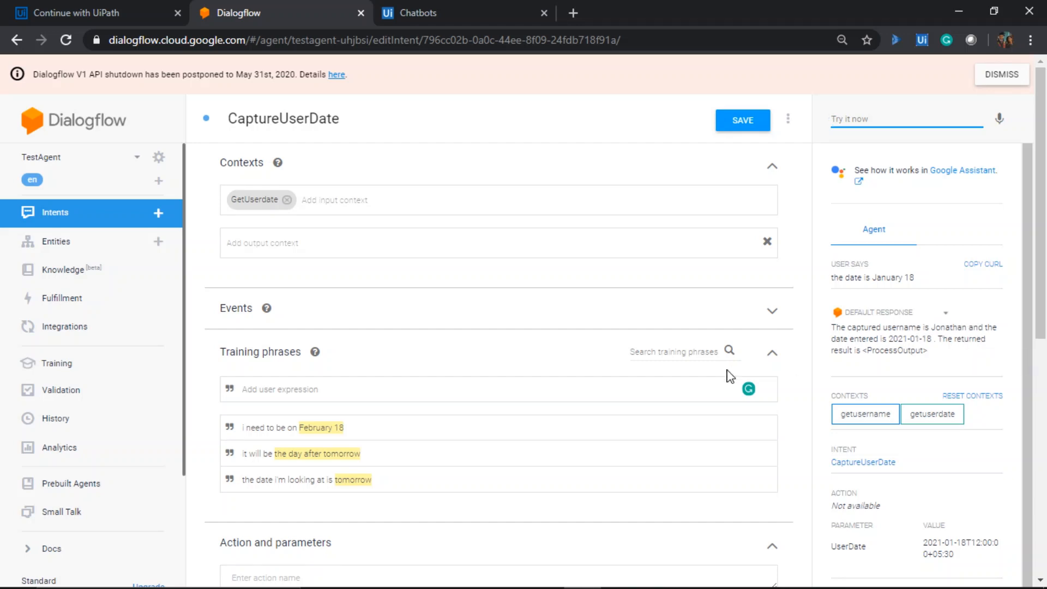
pyautogui.scroll(-8, 730, 376)
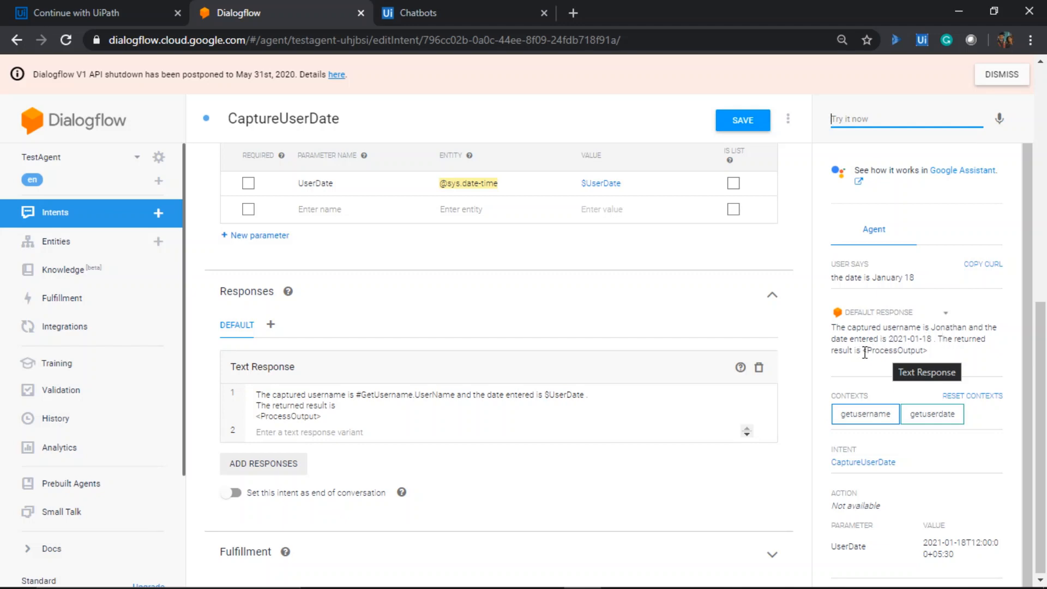
pyautogui.moveTo(864, 353); pyautogui.dragTo(929, 356)
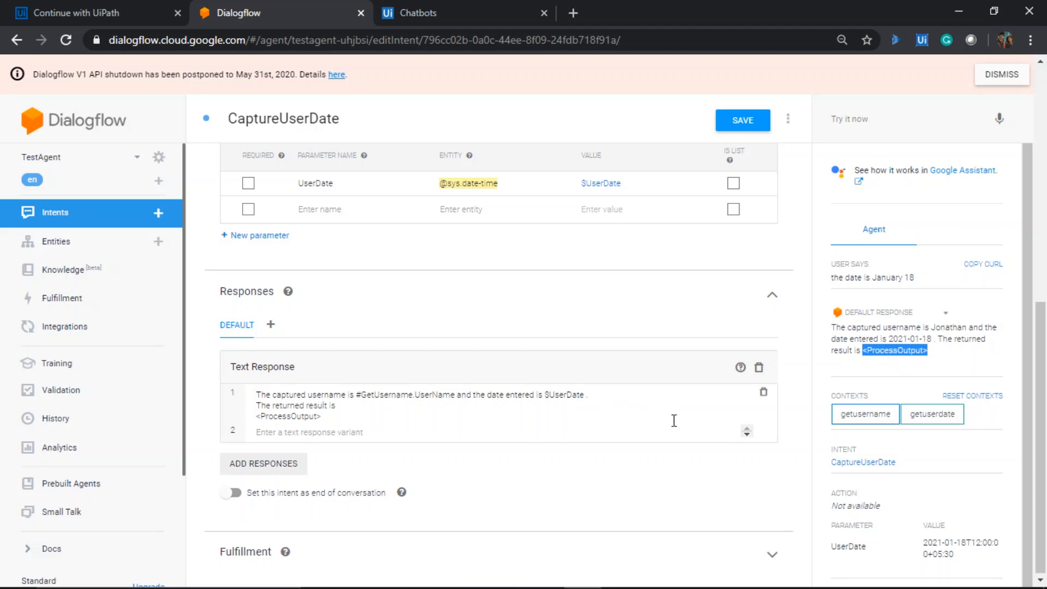
pyautogui.scroll(10, 645, 473)
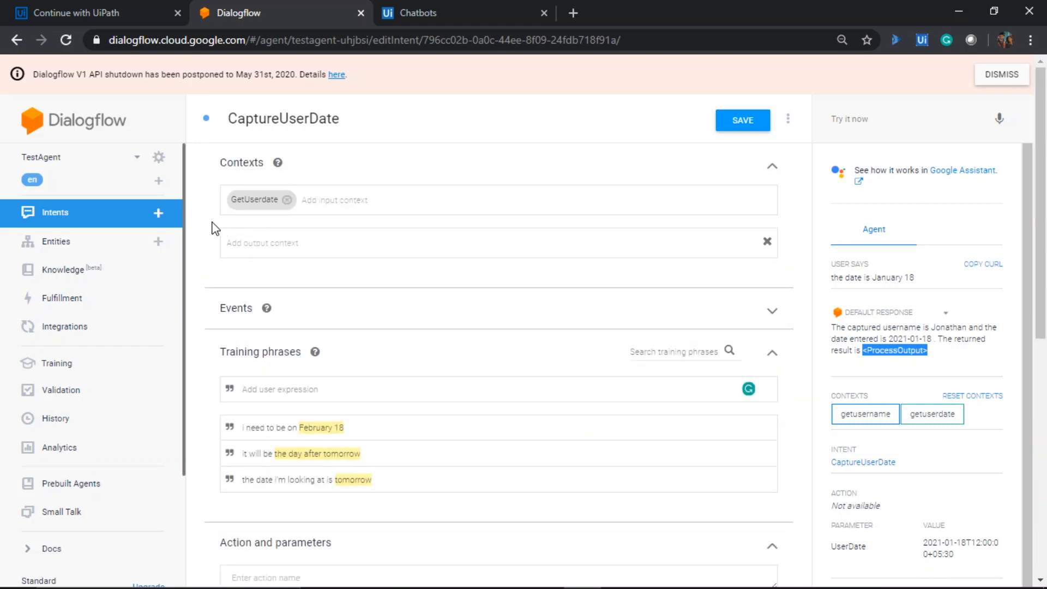
# - Look through the agent's custom and system entities
pyautogui.click(81, 251)
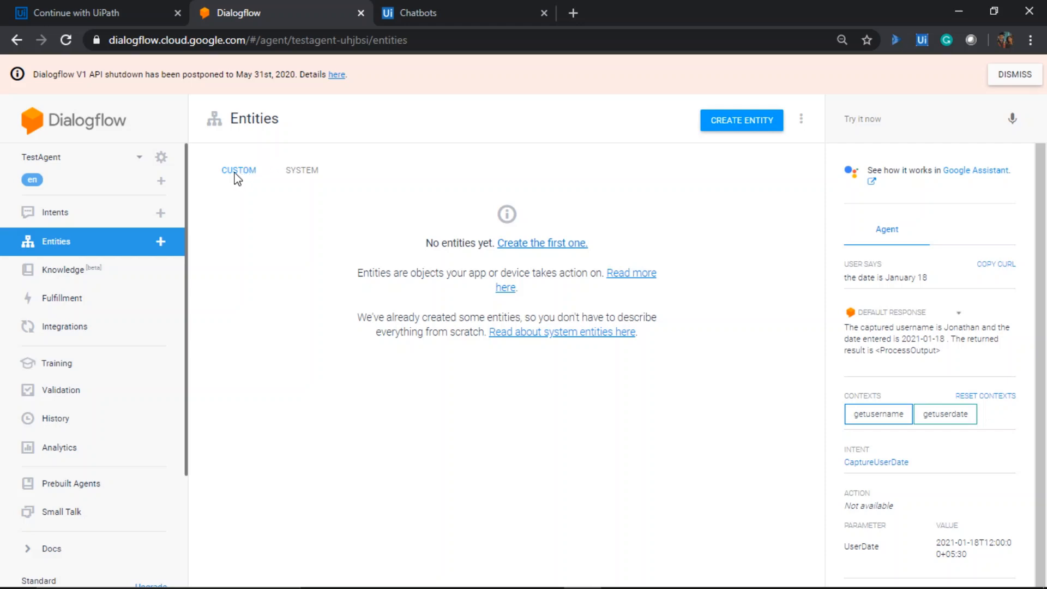
pyautogui.click(301, 178)
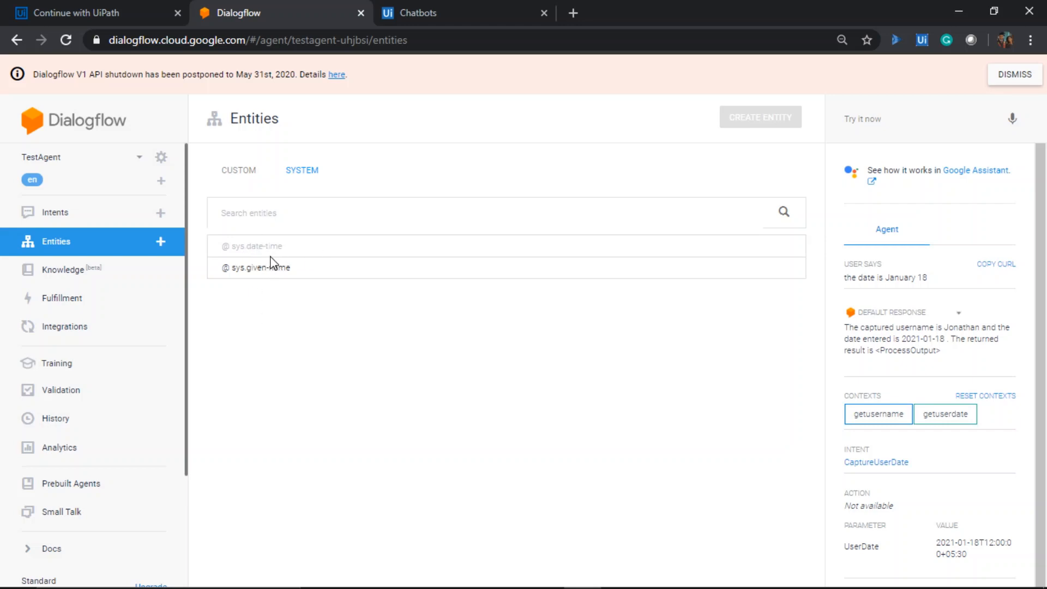
pyautogui.click(285, 211)
pyautogui.write('e')
pyautogui.press('BackSpace')
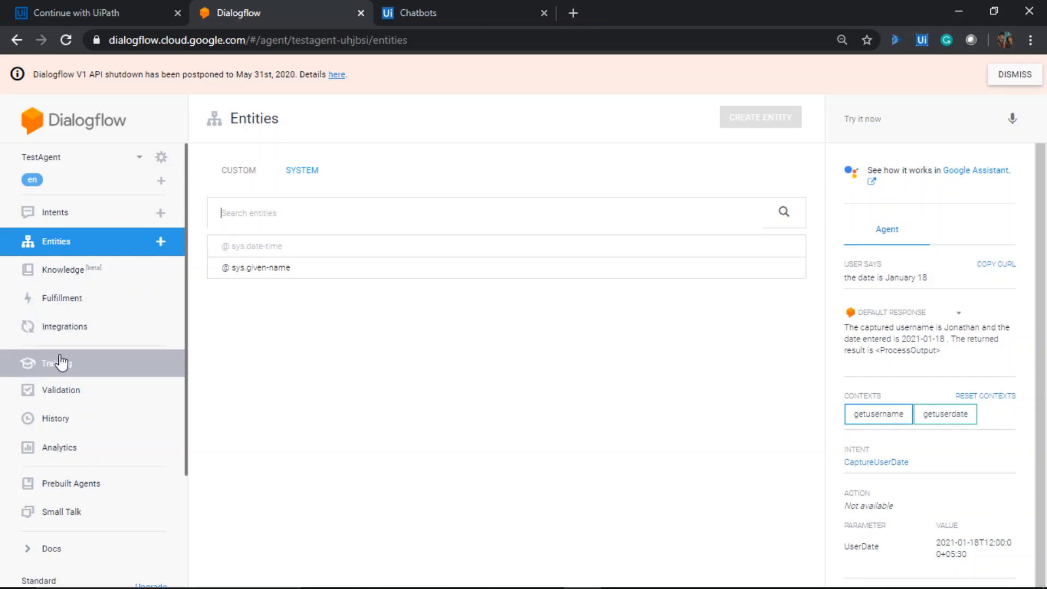
# - Browse the telephony and text-based integrations available for the agent
pyautogui.click(88, 335)
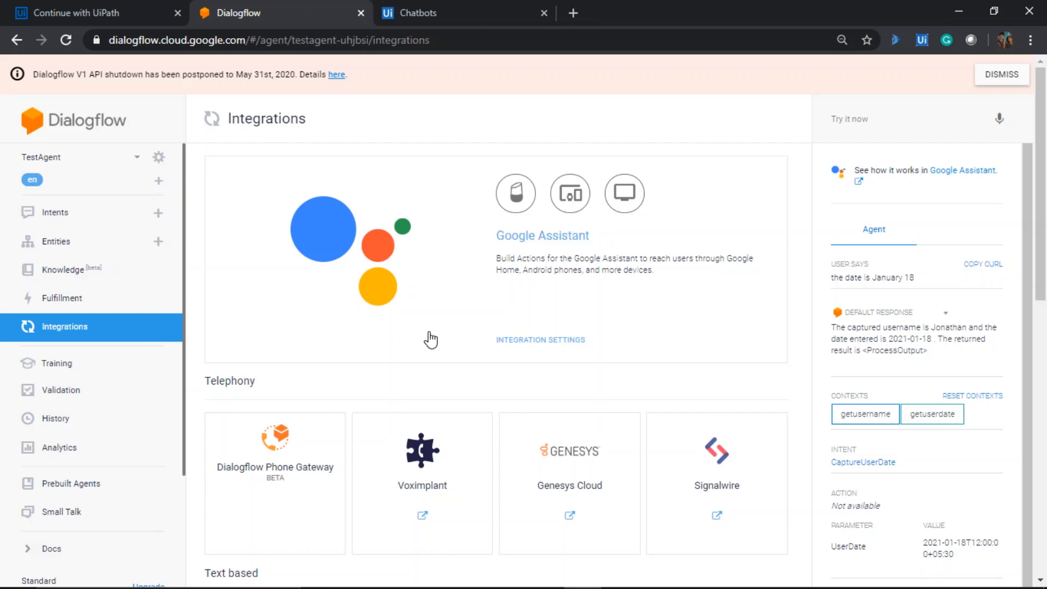
pyautogui.scroll(-5, 431, 339)
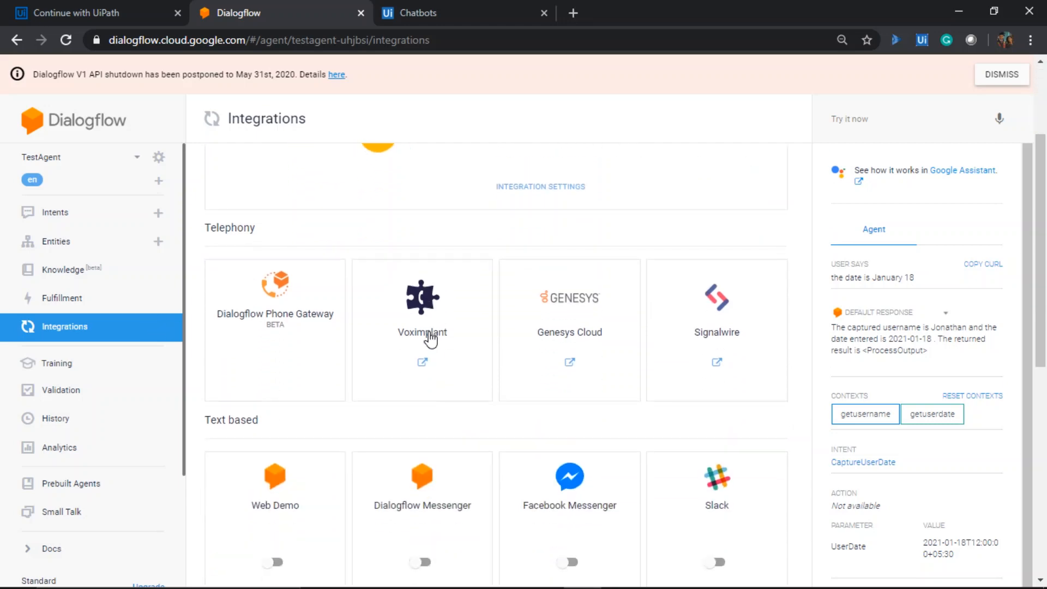
pyautogui.scroll(-1, 430, 347)
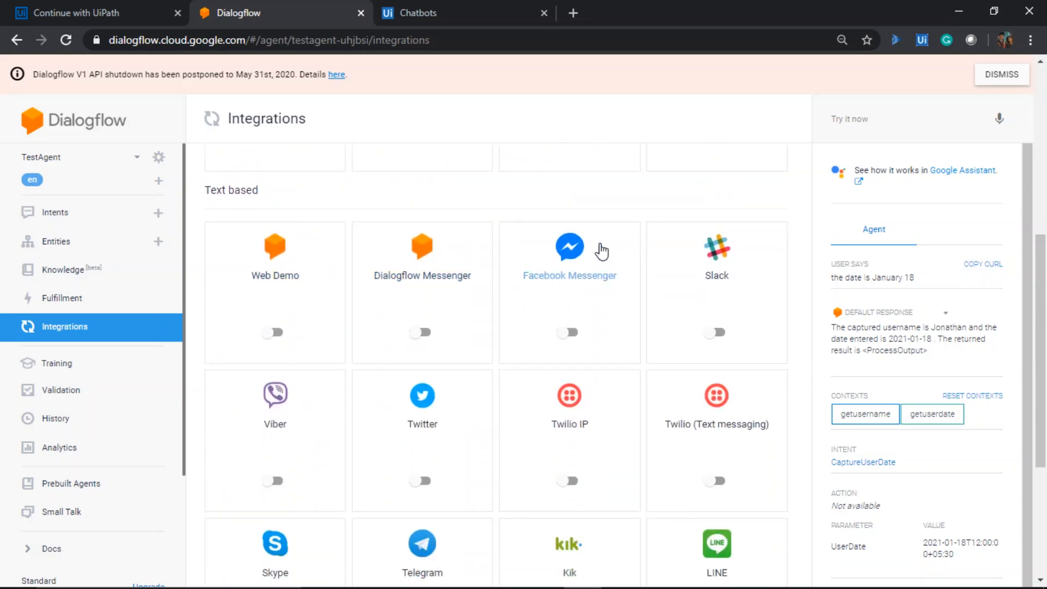
pyautogui.scroll(-4, 313, 436)
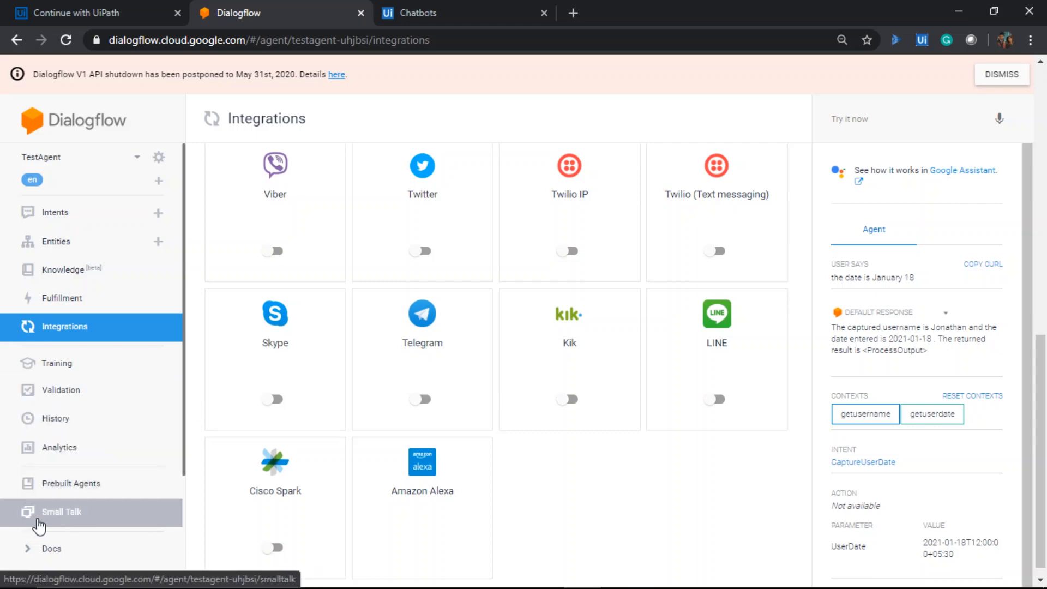
# - Open the agent's Small Talk settings and enable Small Talk
pyautogui.click(92, 524)
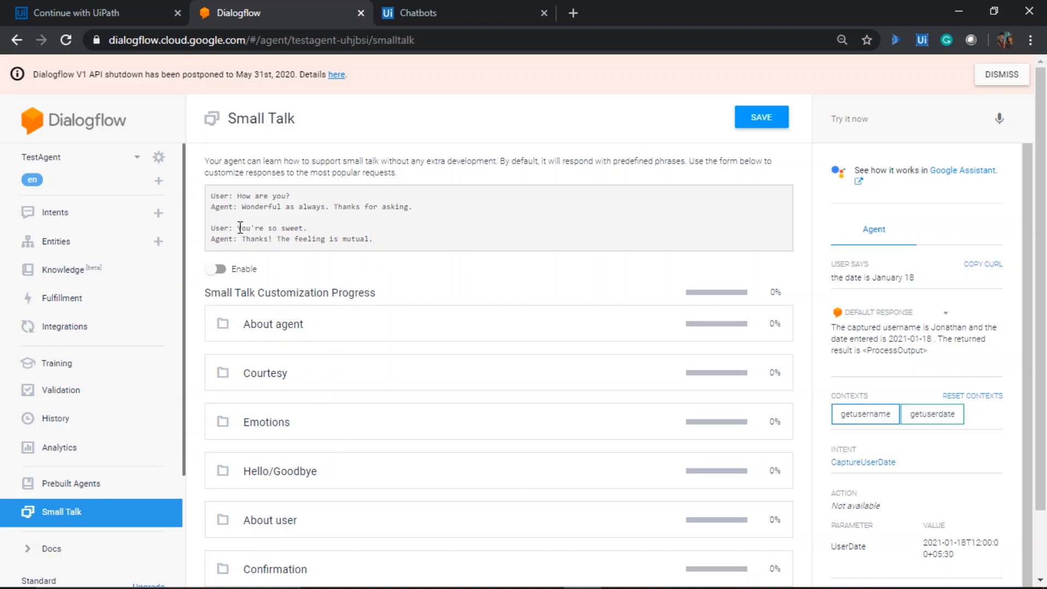
pyautogui.moveTo(240, 228); pyautogui.dragTo(330, 232)
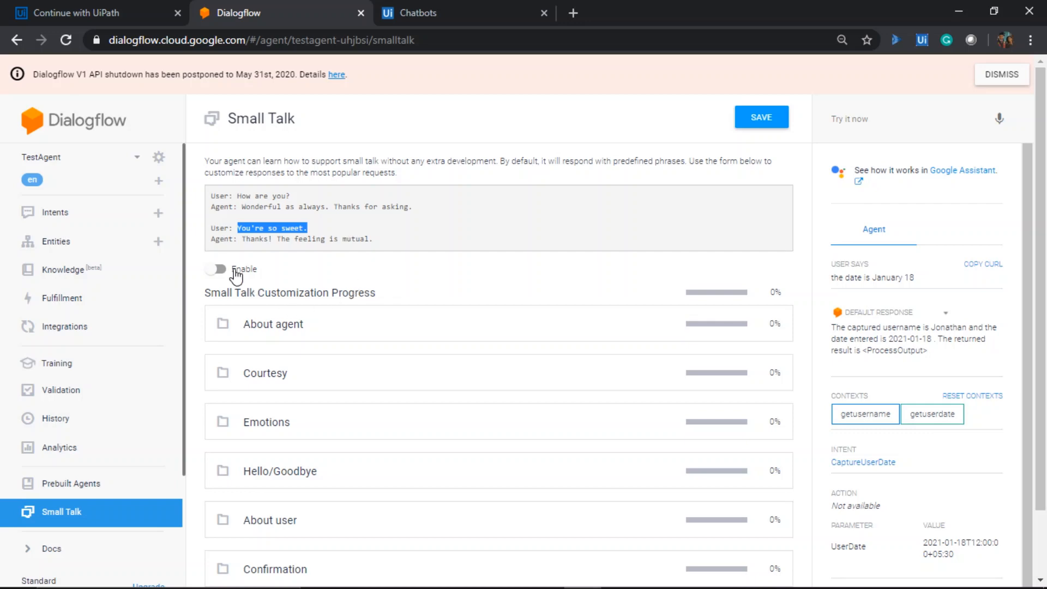
pyautogui.click(218, 268)
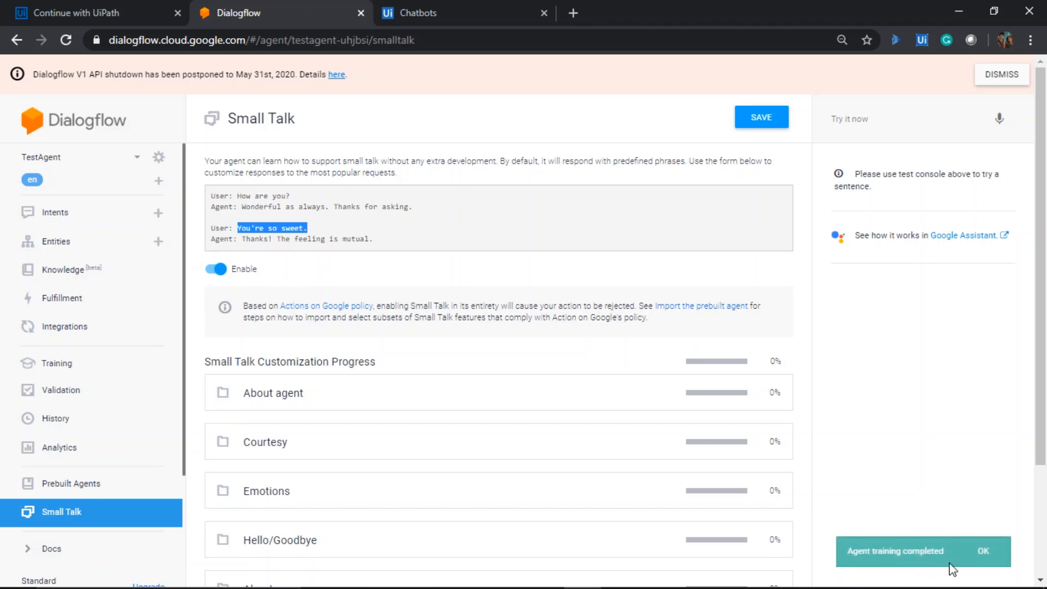
# - Test the agent's small talk in the console with "hello there"
pyautogui.click(897, 117)
pyautogui.write('h')
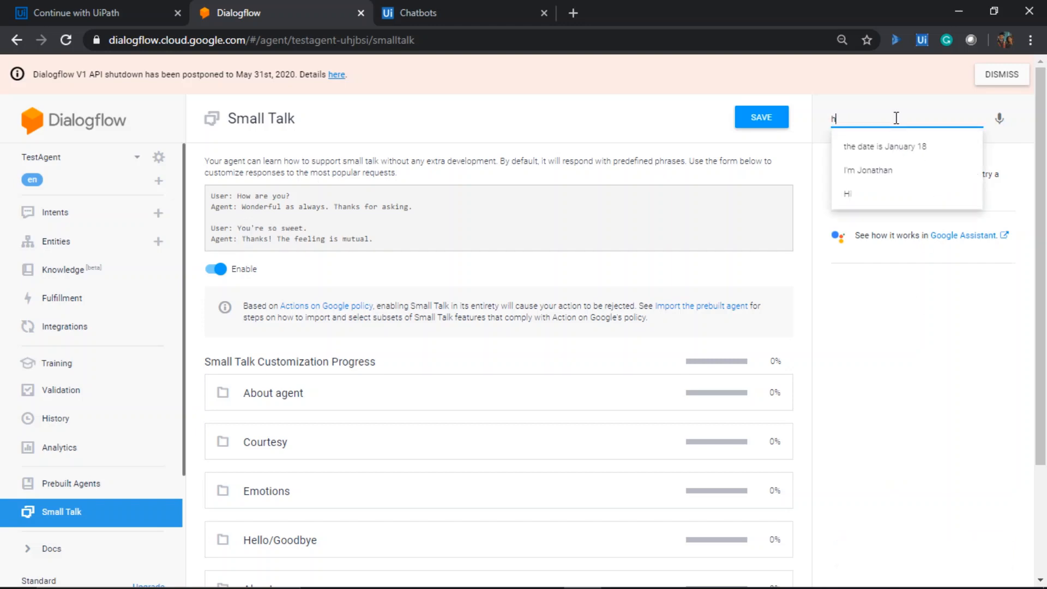
pyautogui.write('ello there')
pyautogui.press('Return')
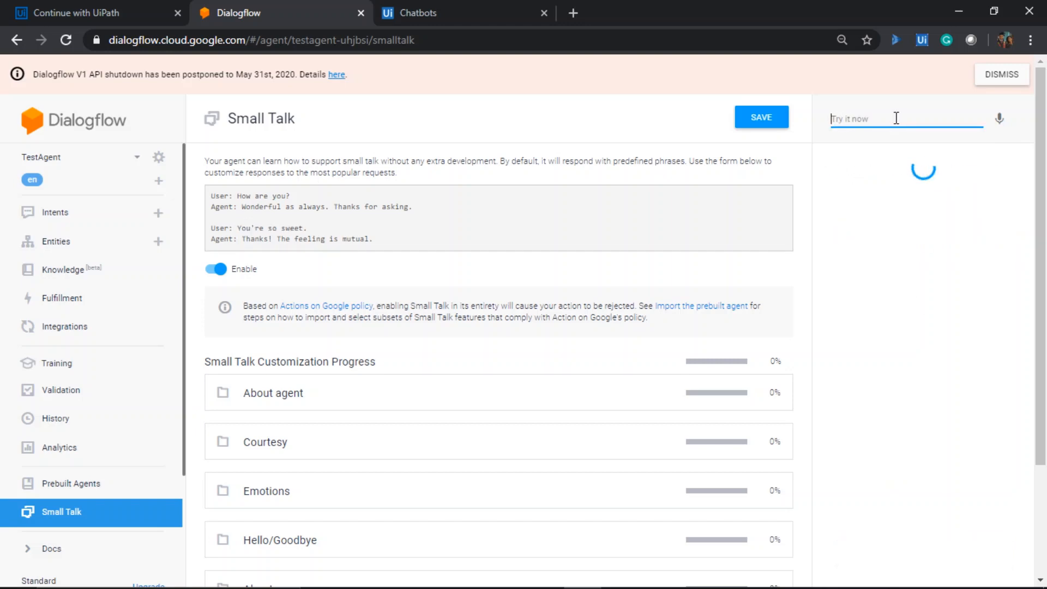
# - Test the small talk in the console with "How are you" and save the Small Talk settings
pyautogui.write('How')
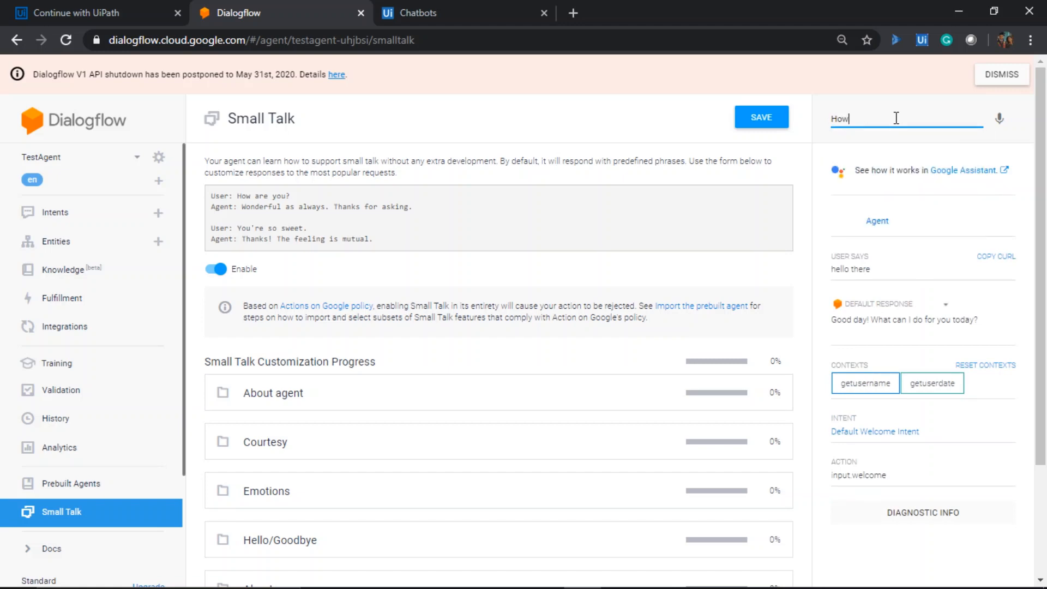
pyautogui.write(' are you')
pyautogui.press('Return')
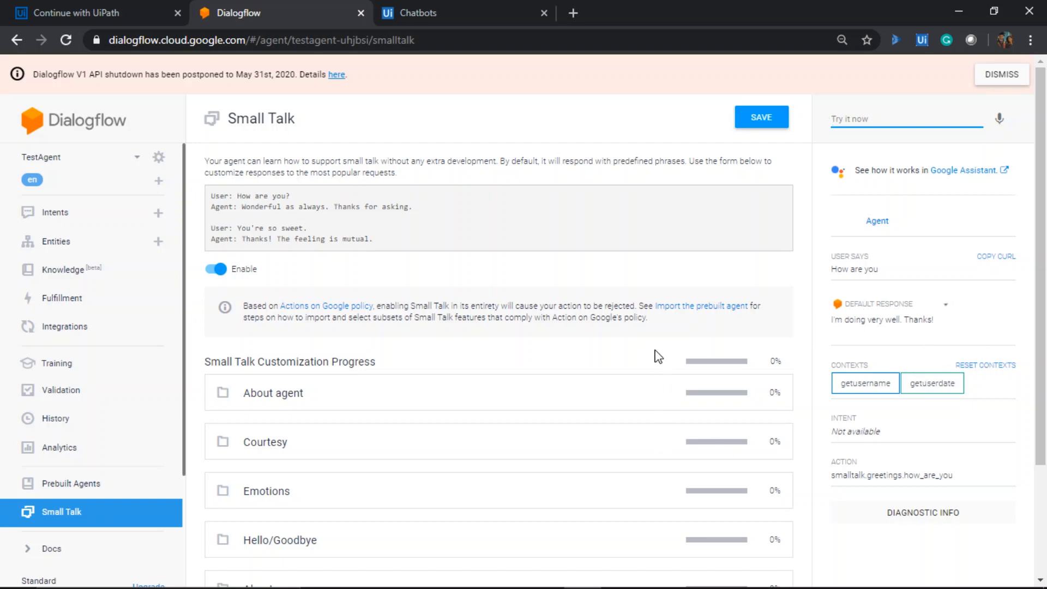
pyautogui.click(777, 115)
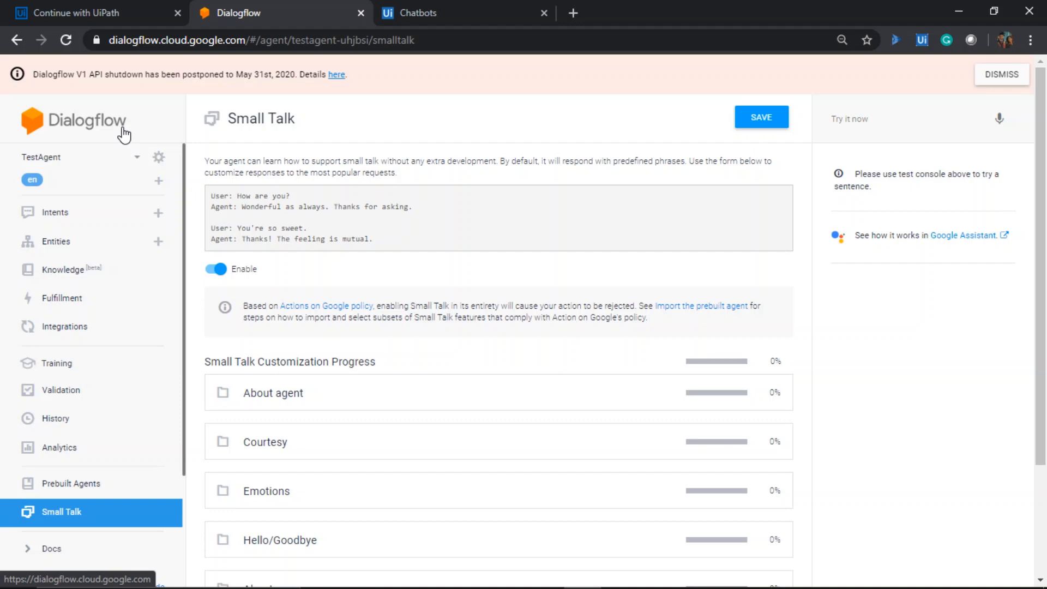
# - Switch to UiPath Studio and publish the SimpleProcessForChatbot project as version 1.0.1 to the Orchestrator tenant
pyautogui.hotkey('alt', 'Tab')
pyautogui.hotkey('alt', 'Tab')
pyautogui.hotkey('alt', 'Tab')
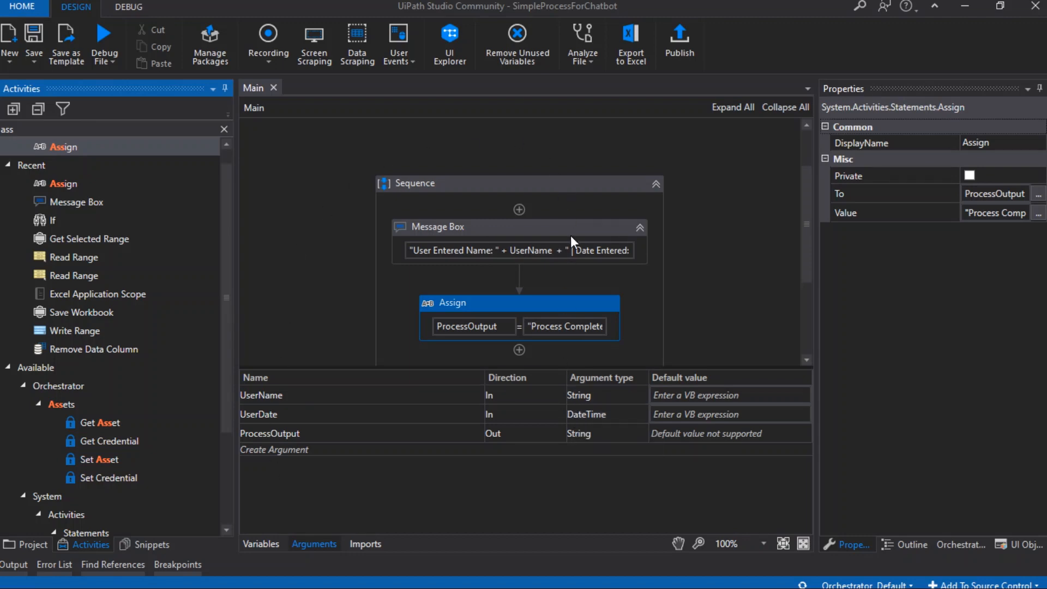
pyautogui.scroll(-3, 571, 234)
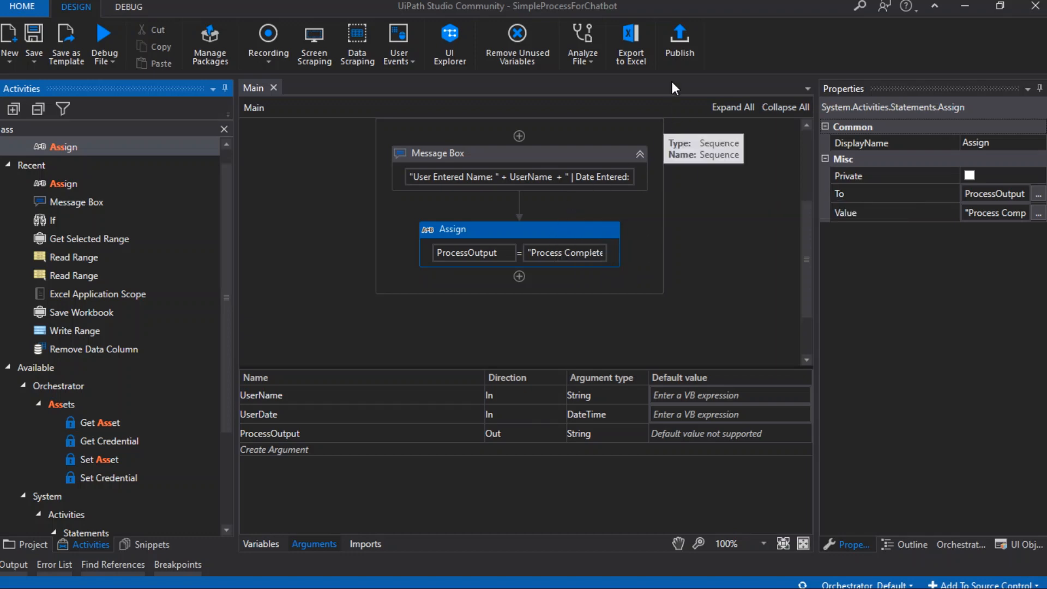
pyautogui.click(682, 32)
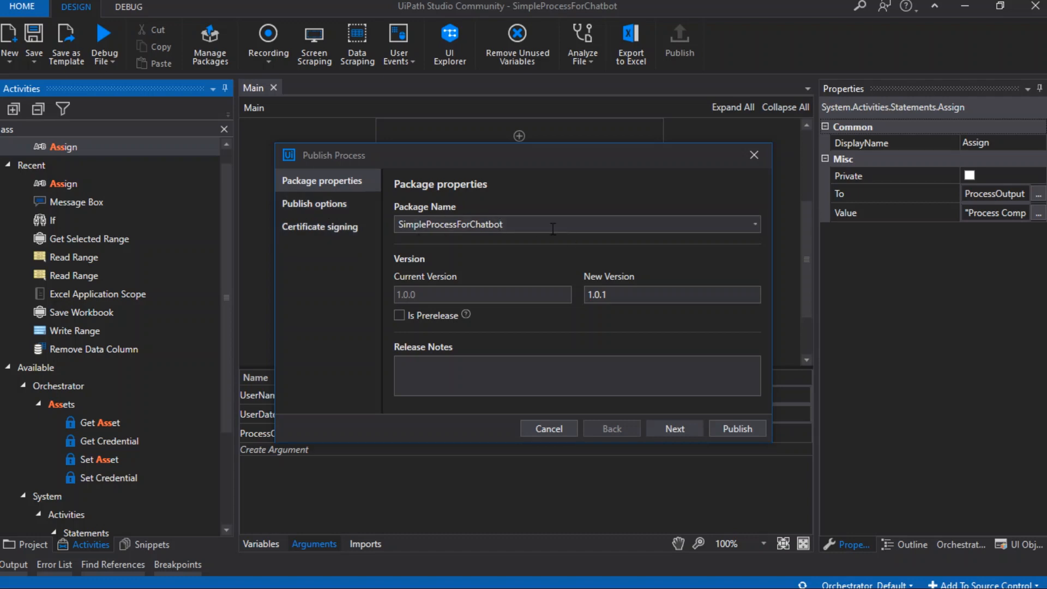
pyautogui.click(323, 204)
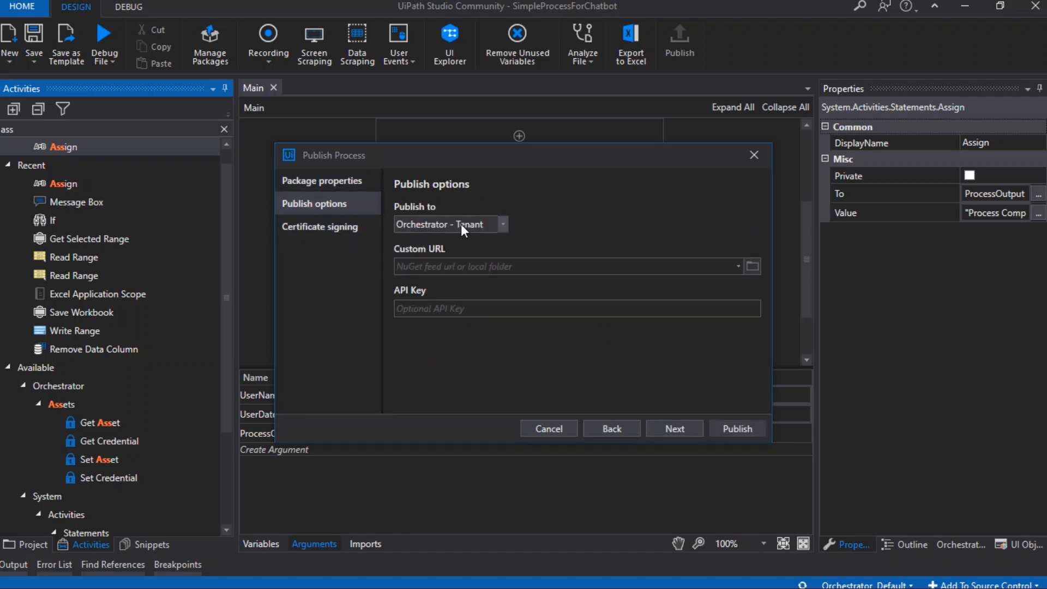
pyautogui.click(318, 238)
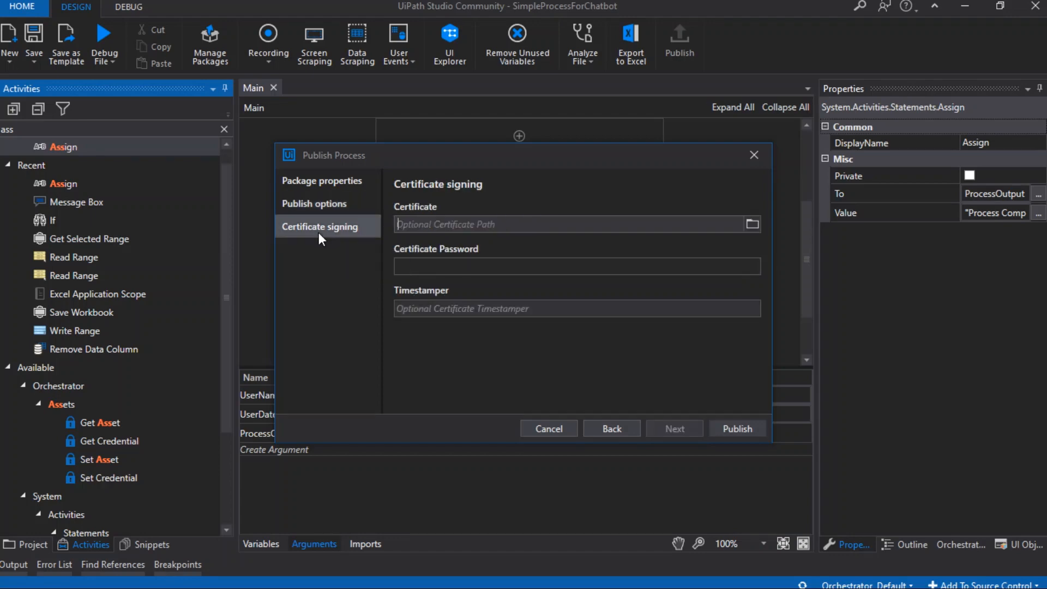
pyautogui.click(729, 427)
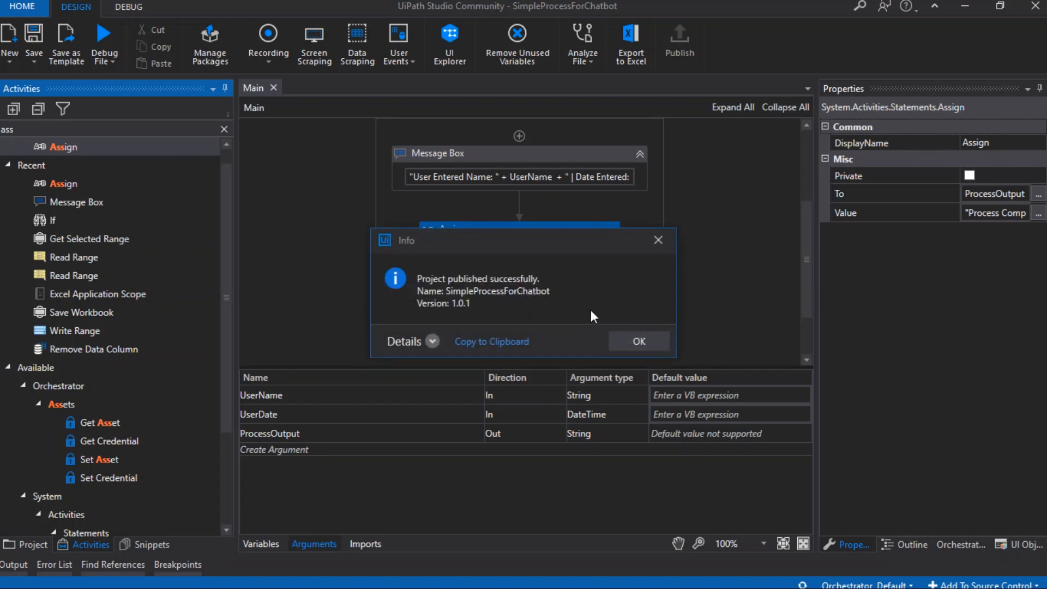
pyautogui.click(653, 343)
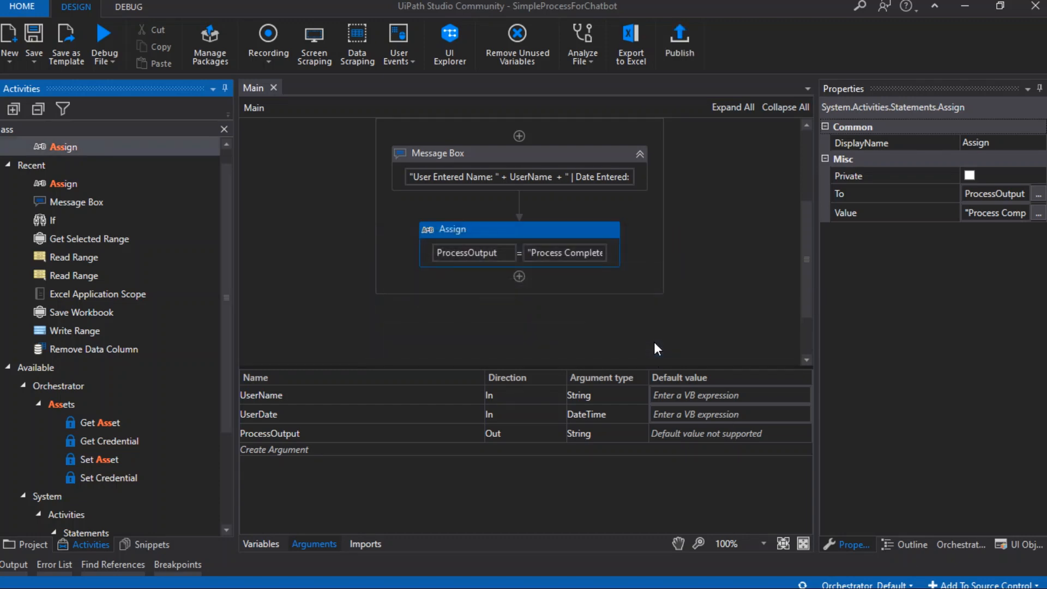
# - Switch to the browser, log in to UiPath Orchestrator with the saved credentials and open its processes
pyautogui.hotkey('alt', 'Tab')
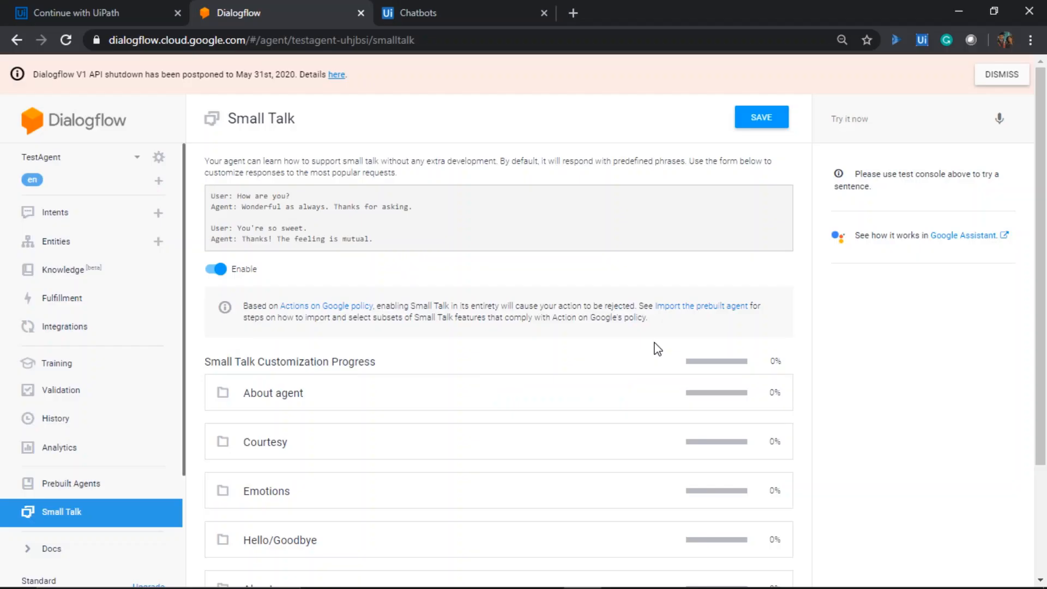
pyautogui.click(69, 8)
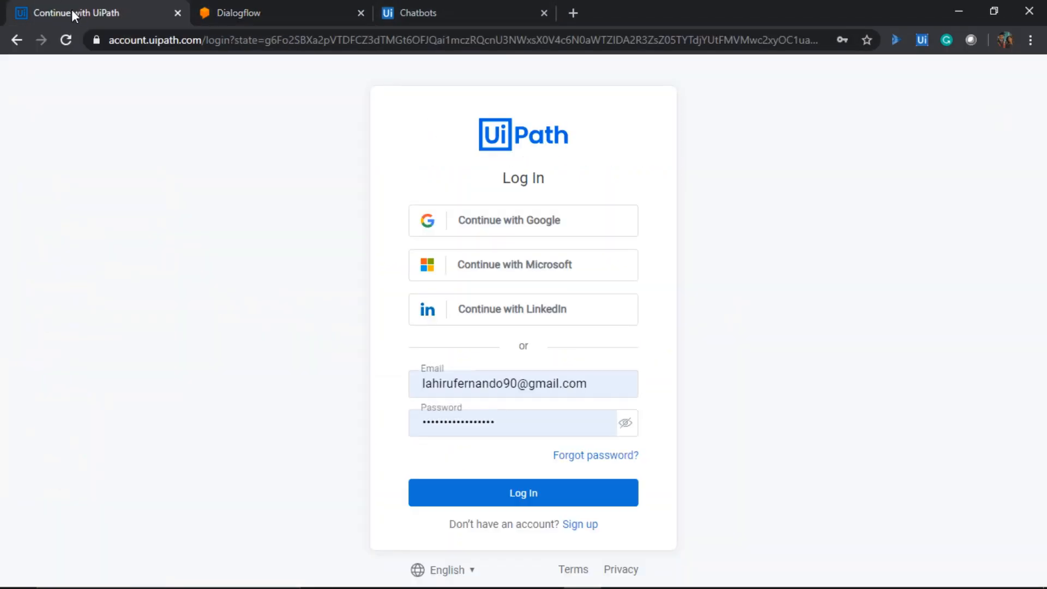
pyautogui.click(517, 495)
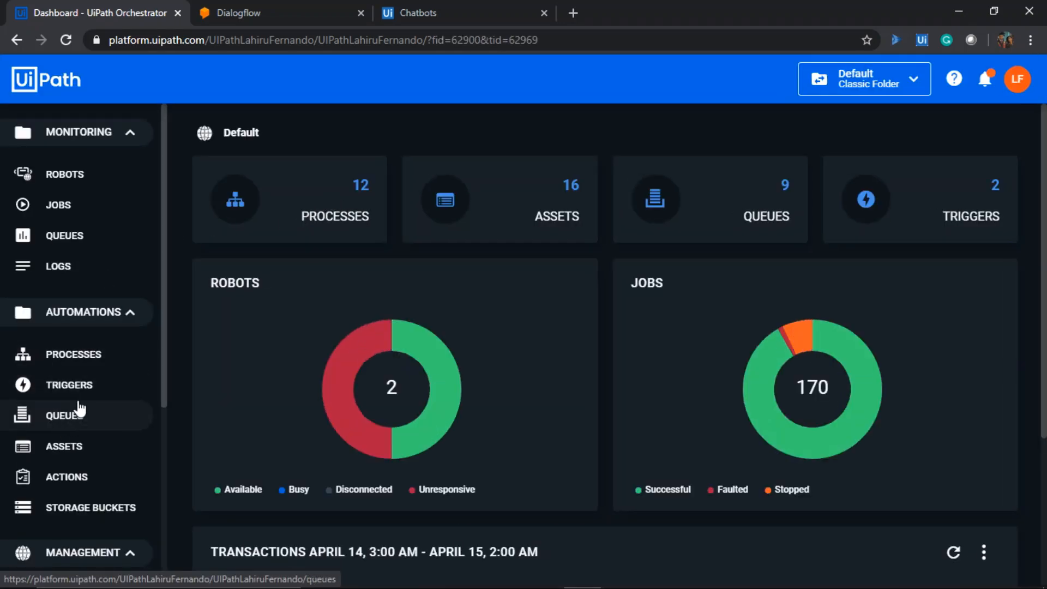
pyautogui.click(96, 357)
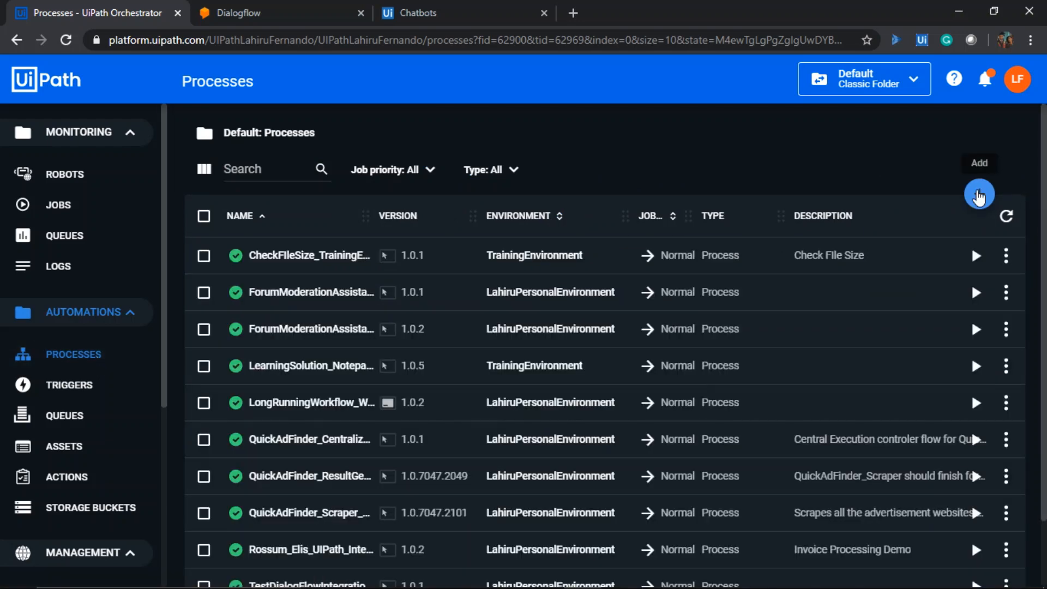
# - Begin deploying a new process and choose the SimpleProcessForChatbot package, checking the project name in UiPath Studio
pyautogui.click(979, 196)
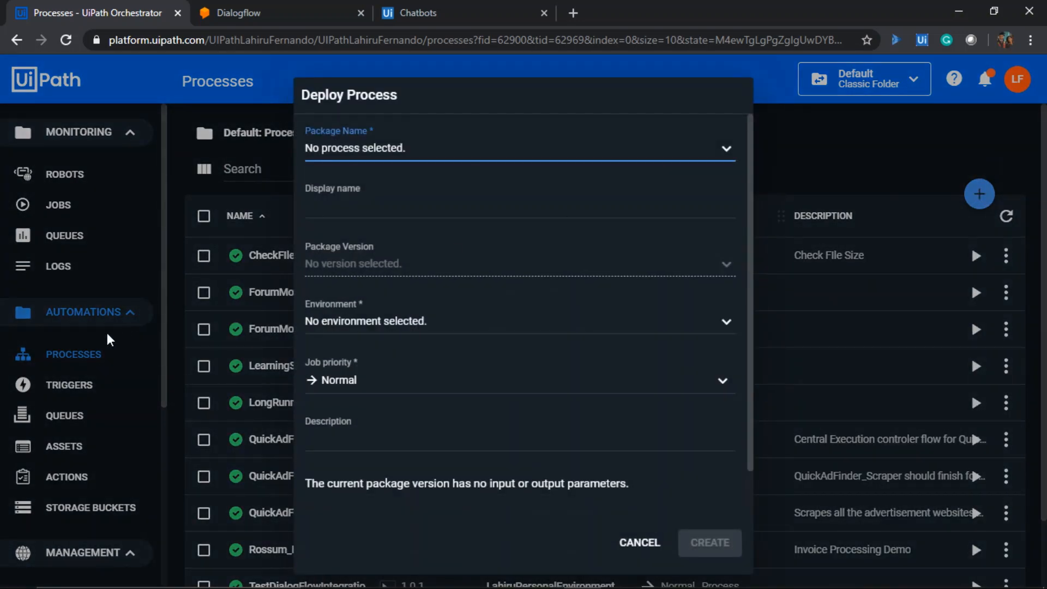
pyautogui.click(538, 152)
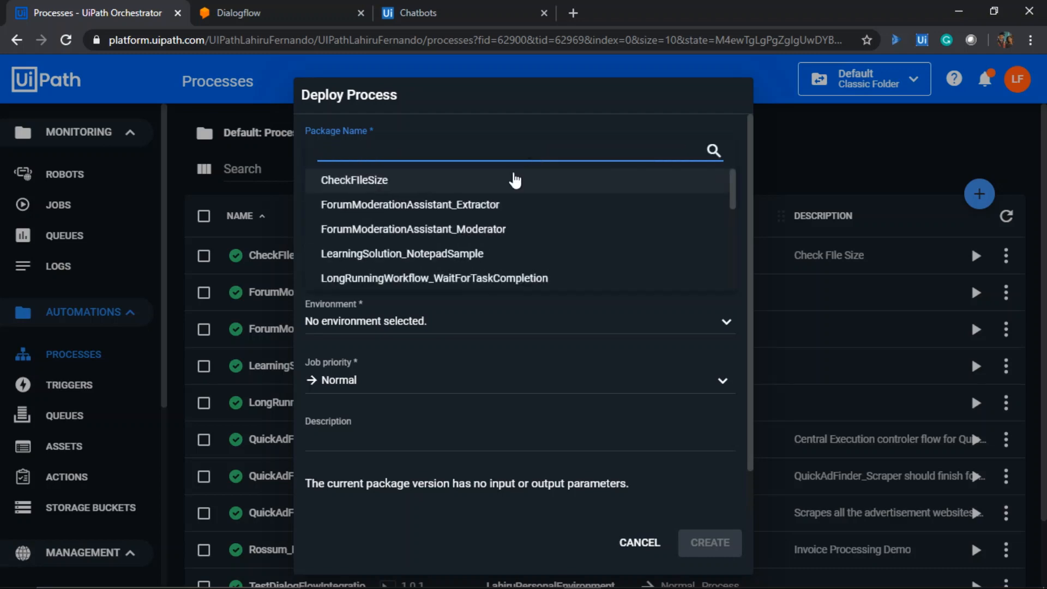
pyautogui.scroll(-3, 498, 212)
pyautogui.scroll(-2, 497, 213)
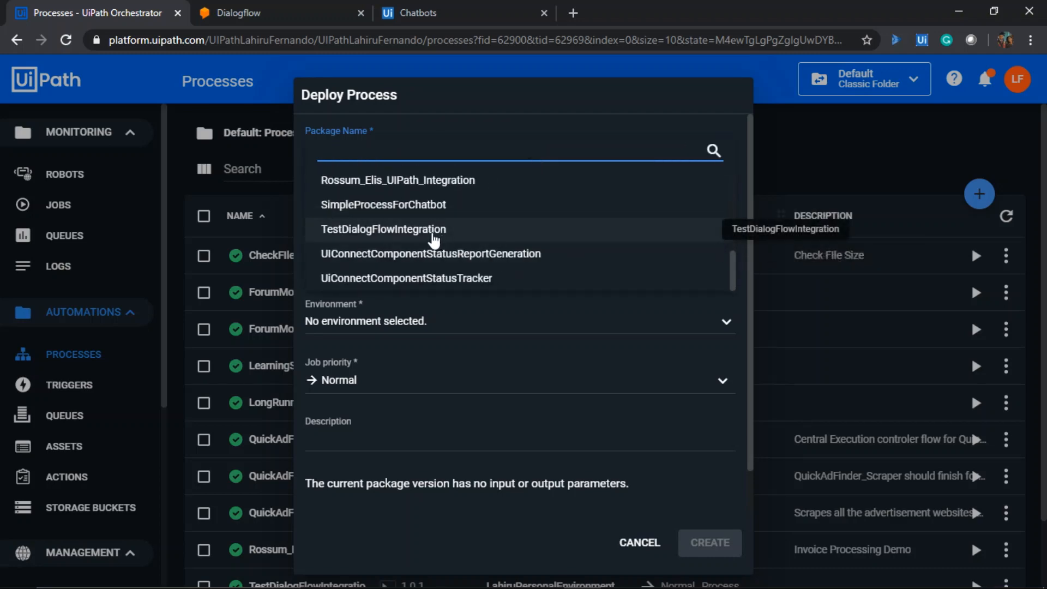
pyautogui.hotkey('alt', 'Tab')
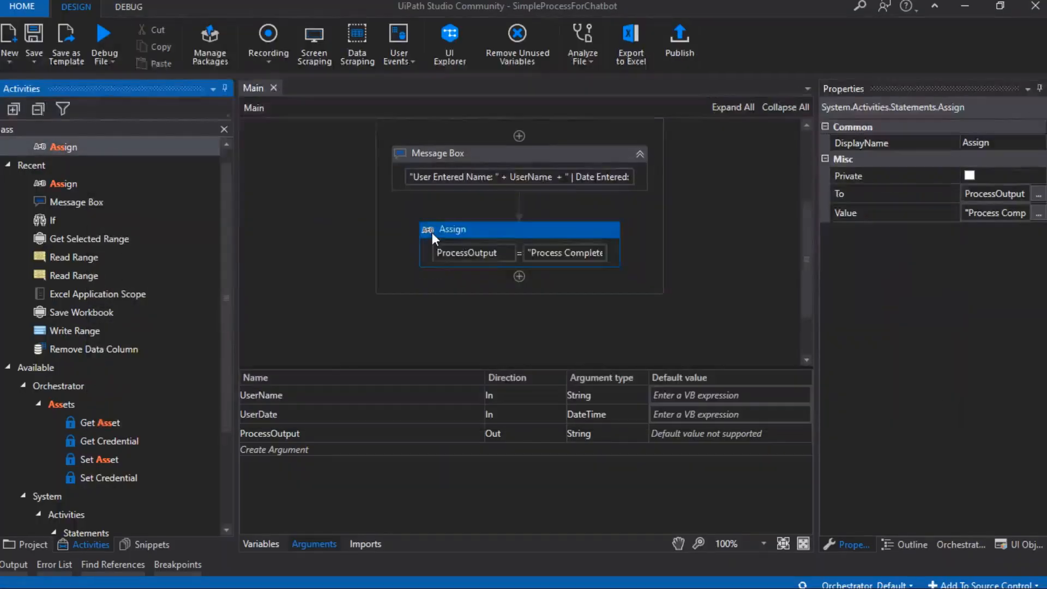
pyautogui.click(27, 544)
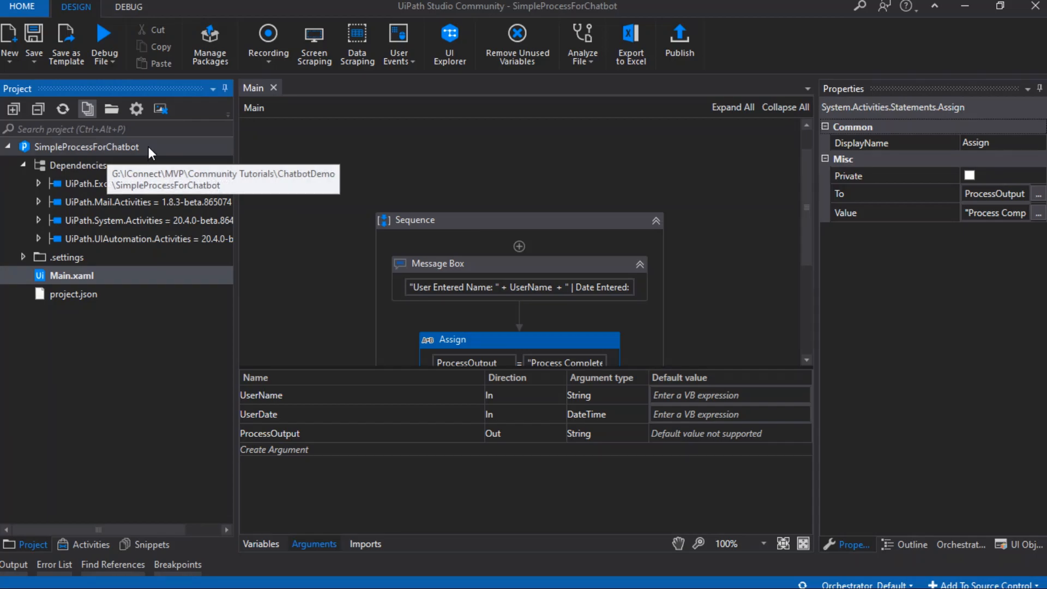
pyautogui.hotkey('alt', 'Tab')
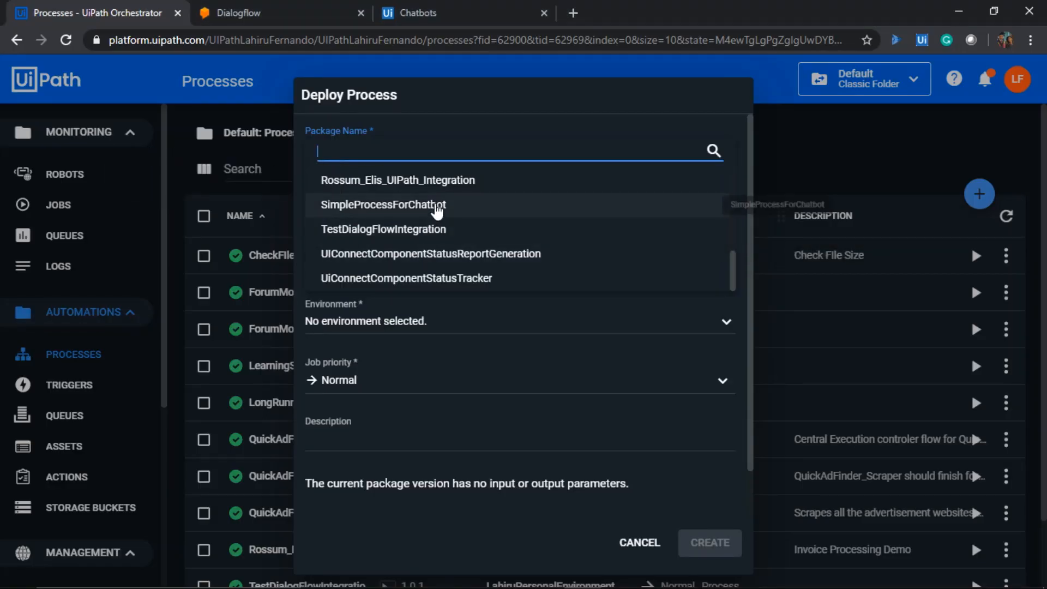
pyautogui.click(437, 204)
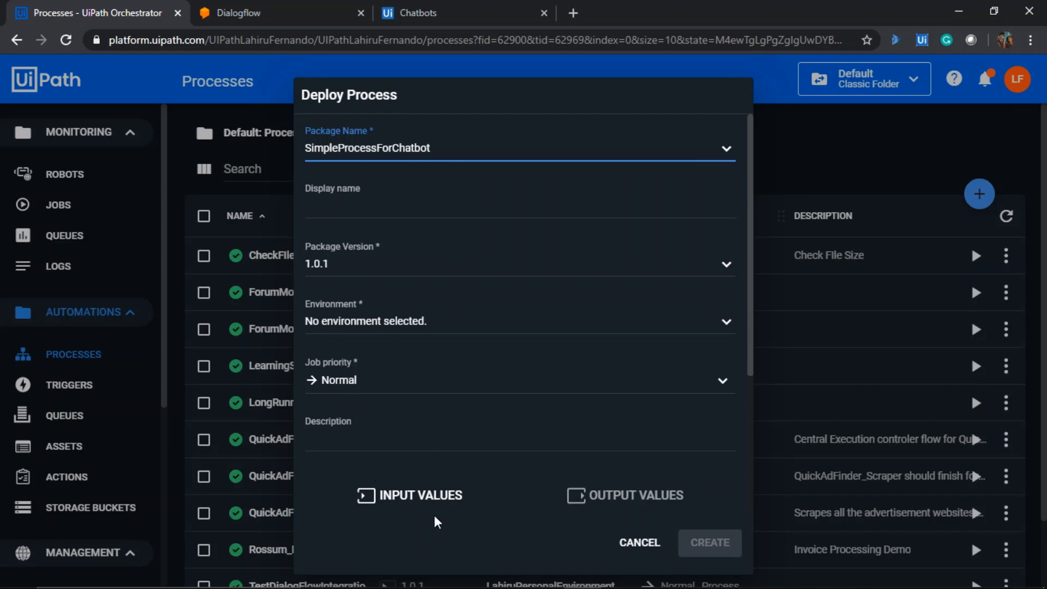
# - Review the input and output parameters of the SimpleProcessForChatbot package
pyautogui.click(459, 504)
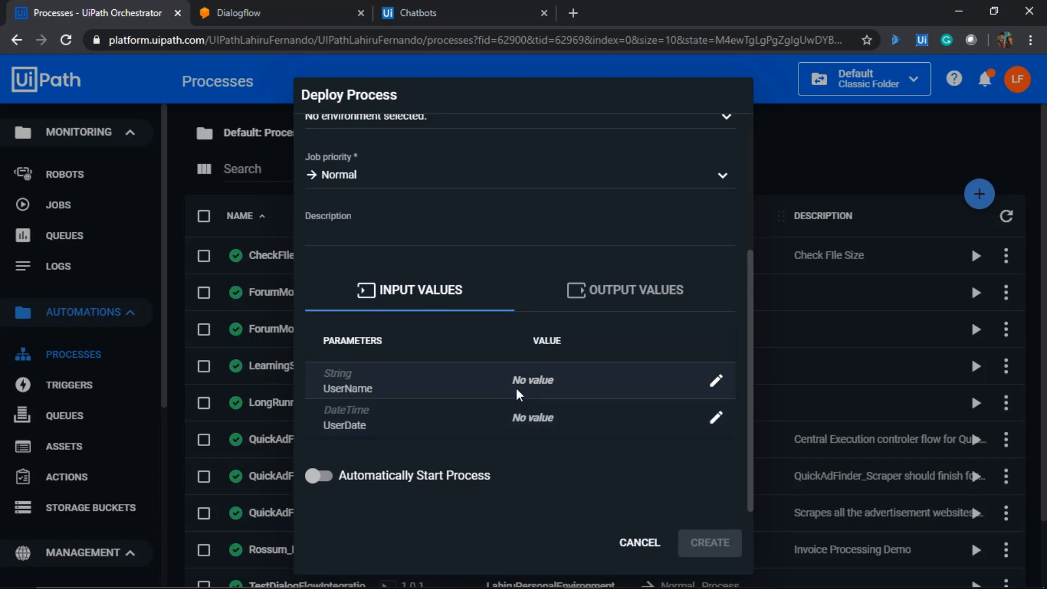
pyautogui.click(622, 292)
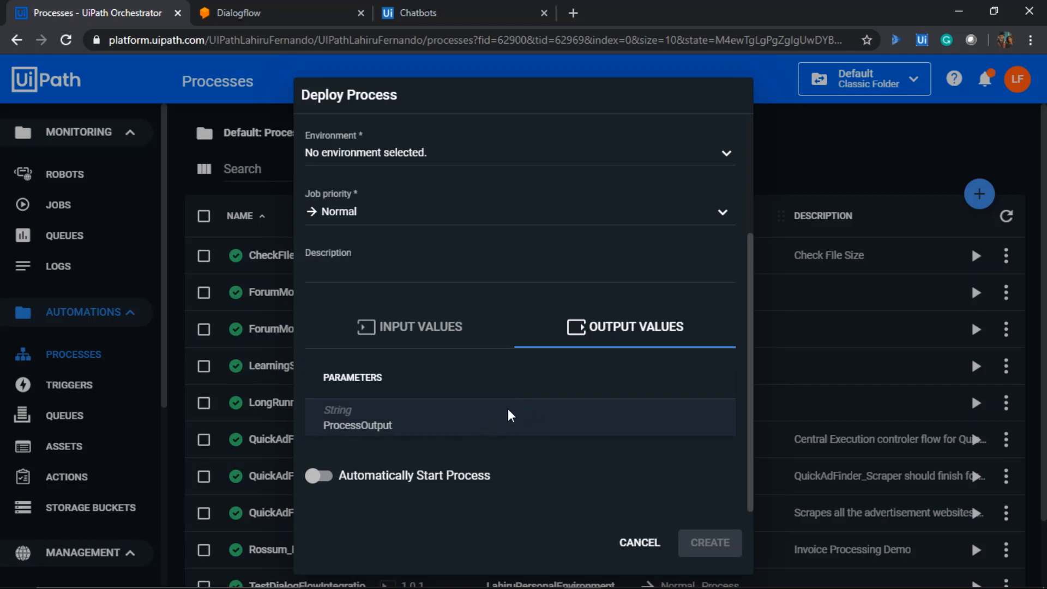
pyautogui.scroll(3, 428, 345)
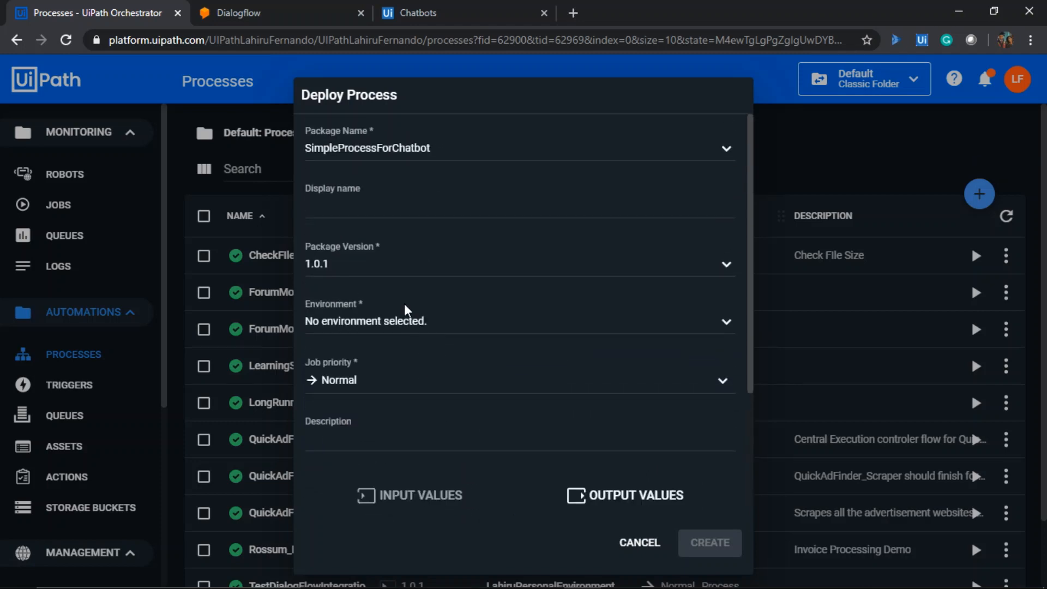
# - Assign the personal environment to the process and create it with normal job priority
pyautogui.click(356, 305)
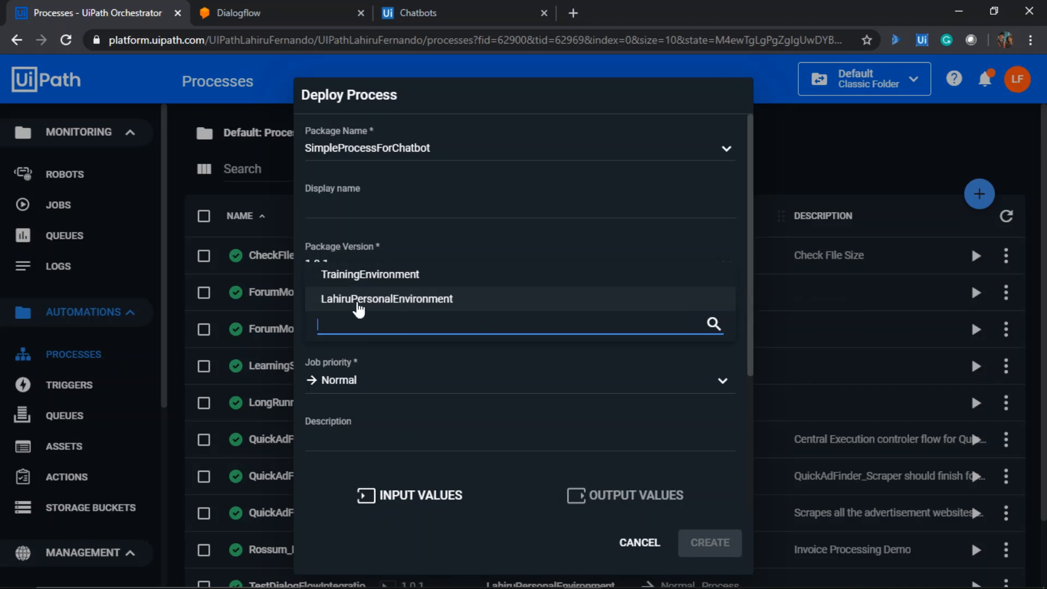
pyautogui.click(392, 300)
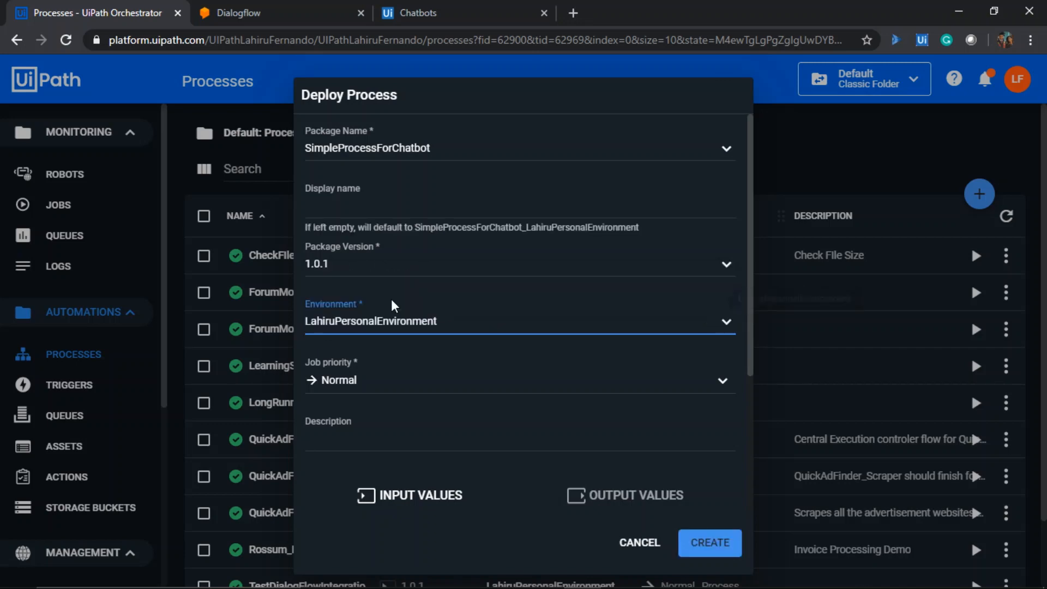
pyautogui.click(719, 543)
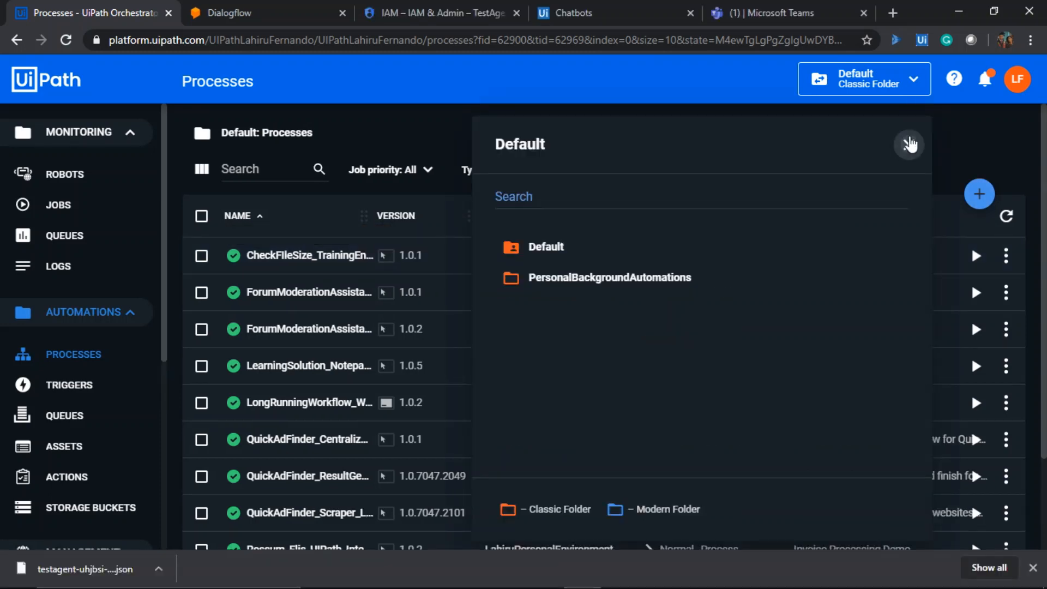
# - Close the folder selector and the Microsoft Teams and IAM pages, leaving the UiPath Chatbots connections open
pyautogui.click(909, 145)
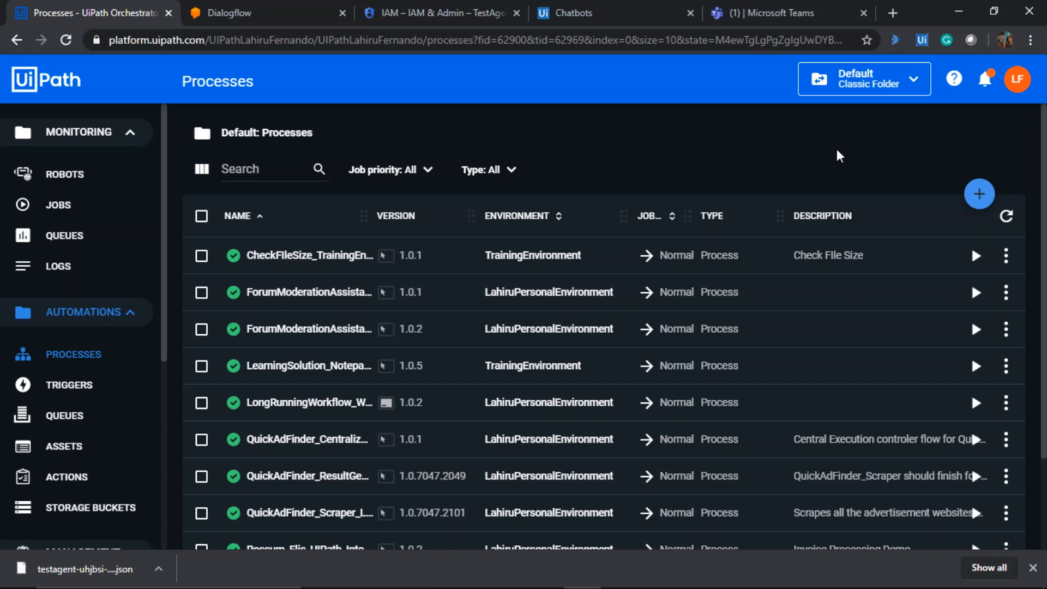
pyautogui.click(865, 13)
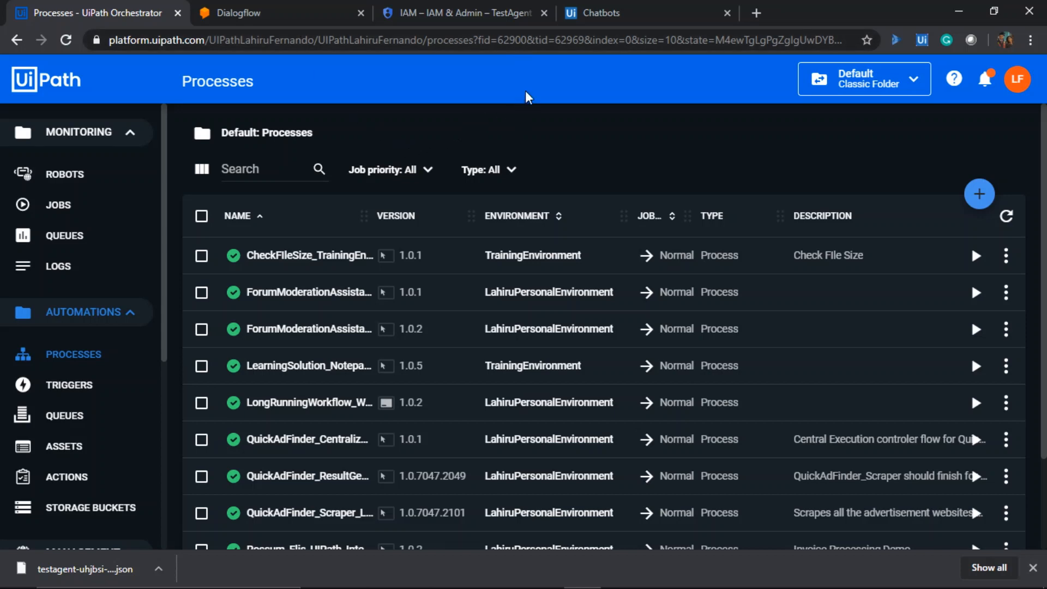
pyautogui.click(646, 15)
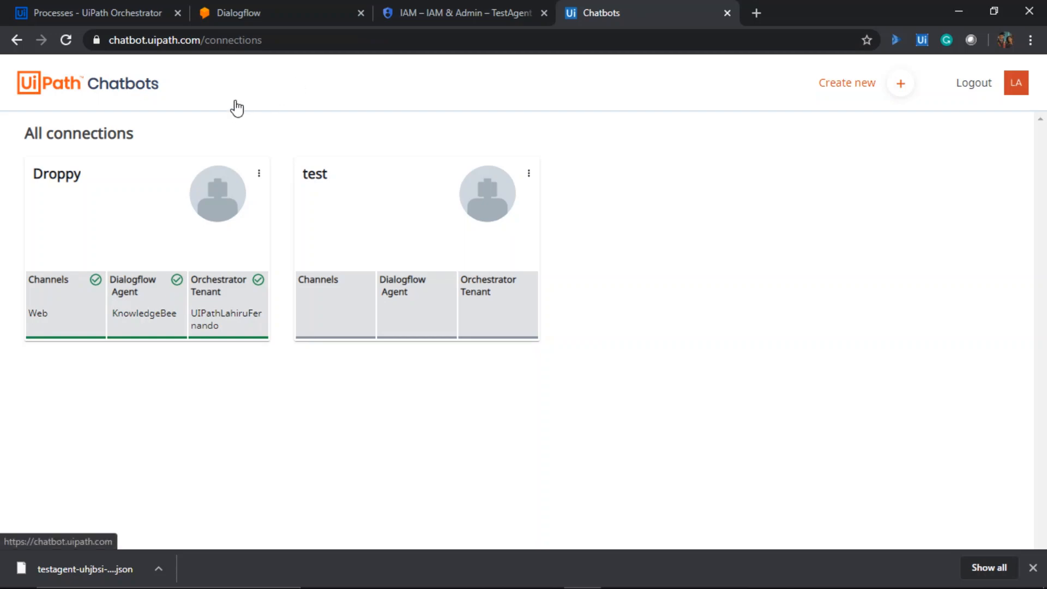
pyautogui.click(543, 13)
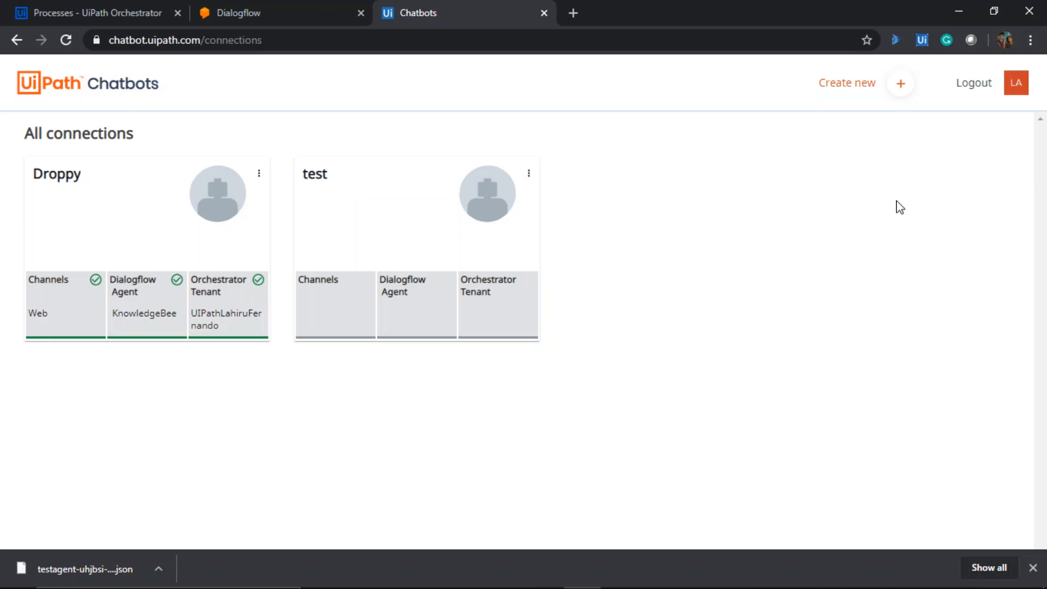
# - Create a new chatbot connection named ChatbotDemo
pyautogui.click(902, 87)
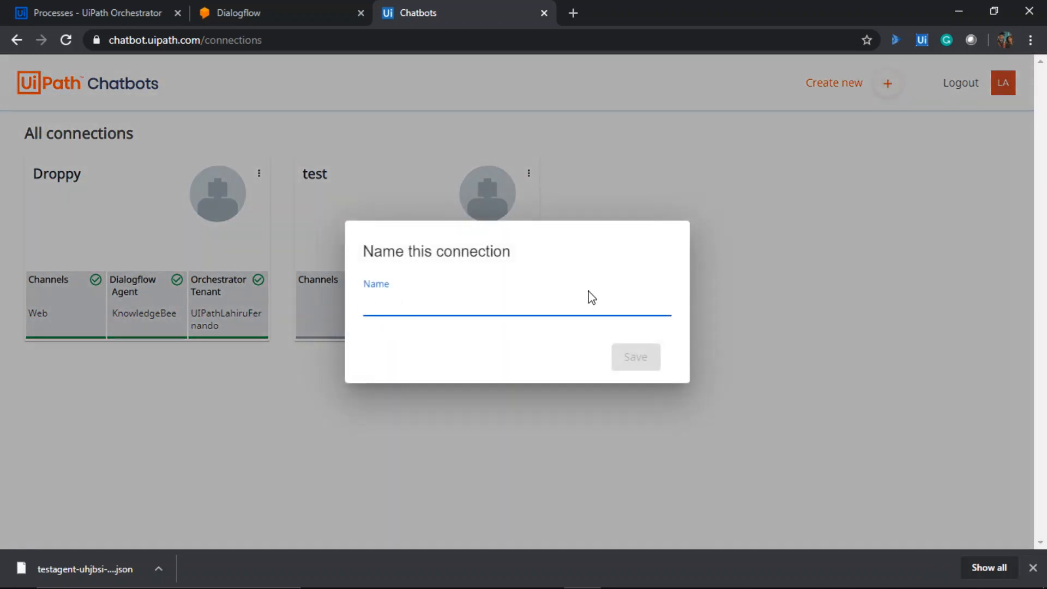
pyautogui.write('C')
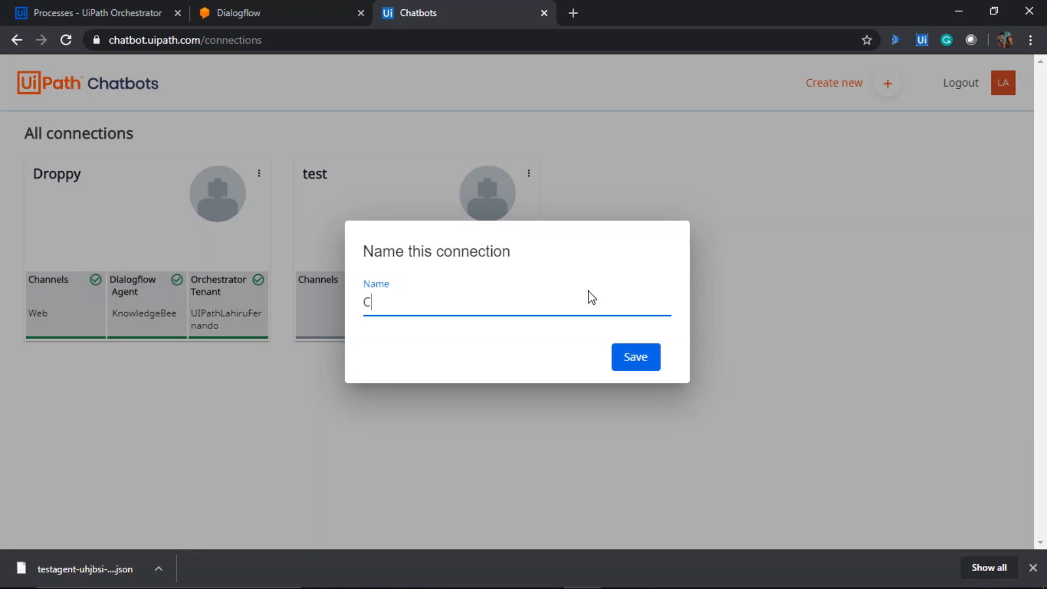
pyautogui.write('hatbotDemo')
pyautogui.click(625, 361)
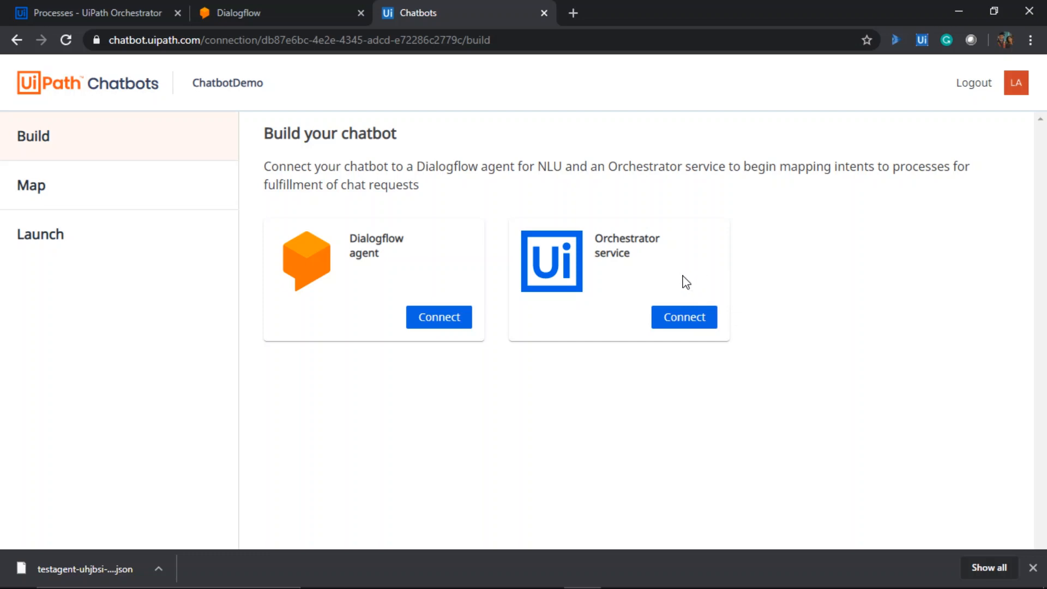
# - Start the chatbot's Dialogflow agent connection and fill in its project ID with testagent-uhjbsi from the TestAgent settings
pyautogui.click(442, 322)
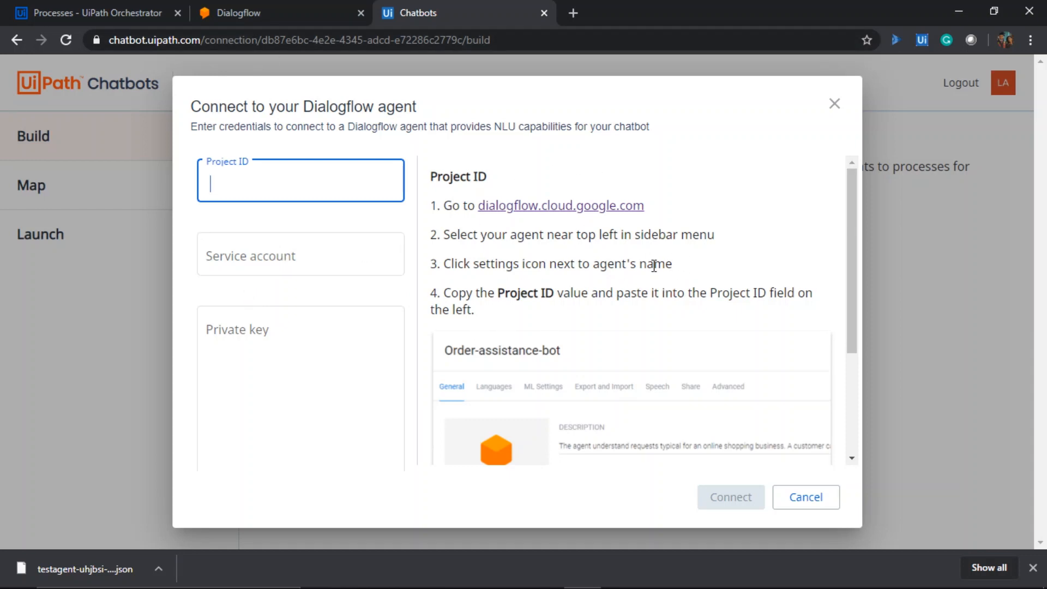
pyautogui.scroll(-3, 603, 297)
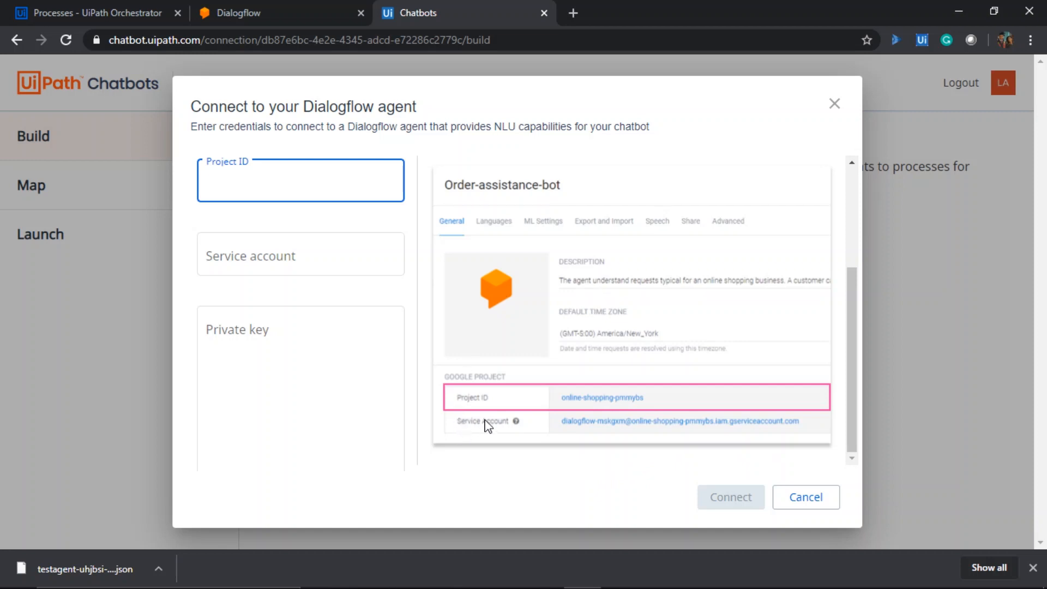
pyautogui.click(1033, 568)
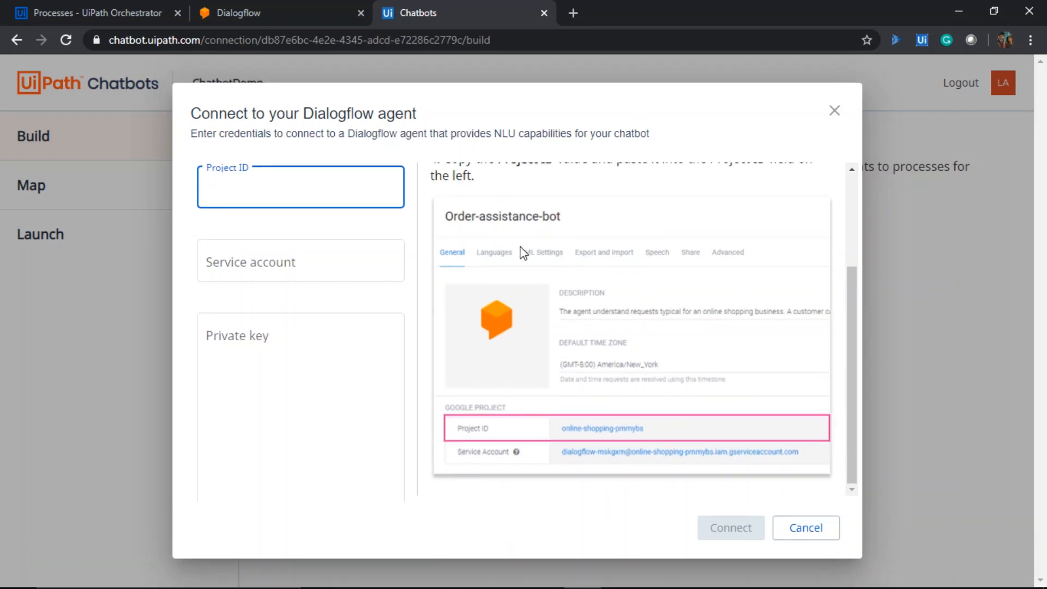
pyautogui.click(247, 15)
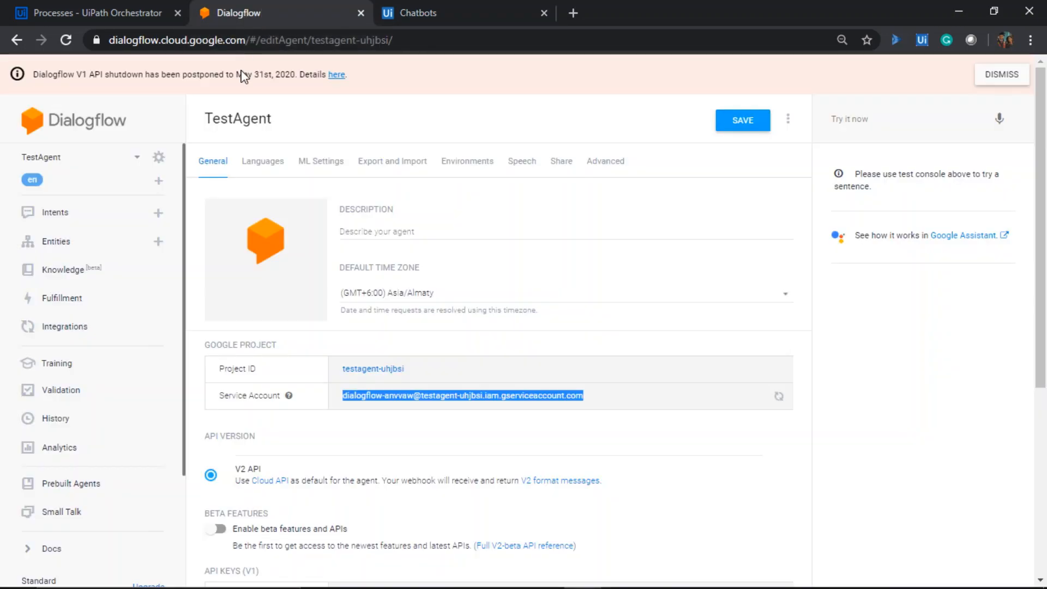
pyautogui.click(159, 159)
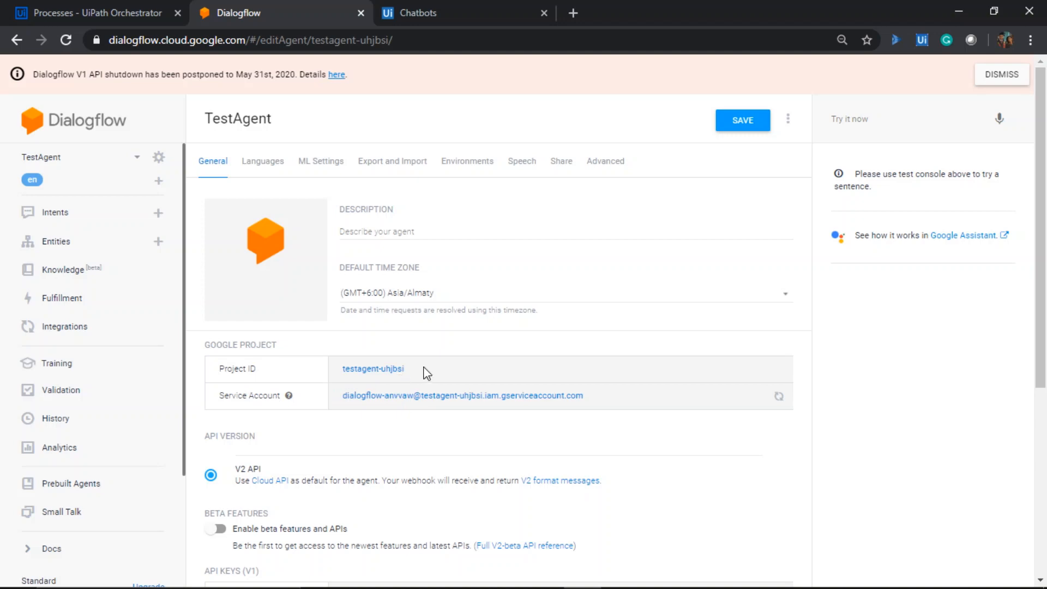
pyautogui.moveTo(421, 370); pyautogui.dragTo(322, 368)
pyautogui.hotkey('ctrl', 'c')
pyautogui.click(475, 14)
pyautogui.hotkey('ctrl', 'v')
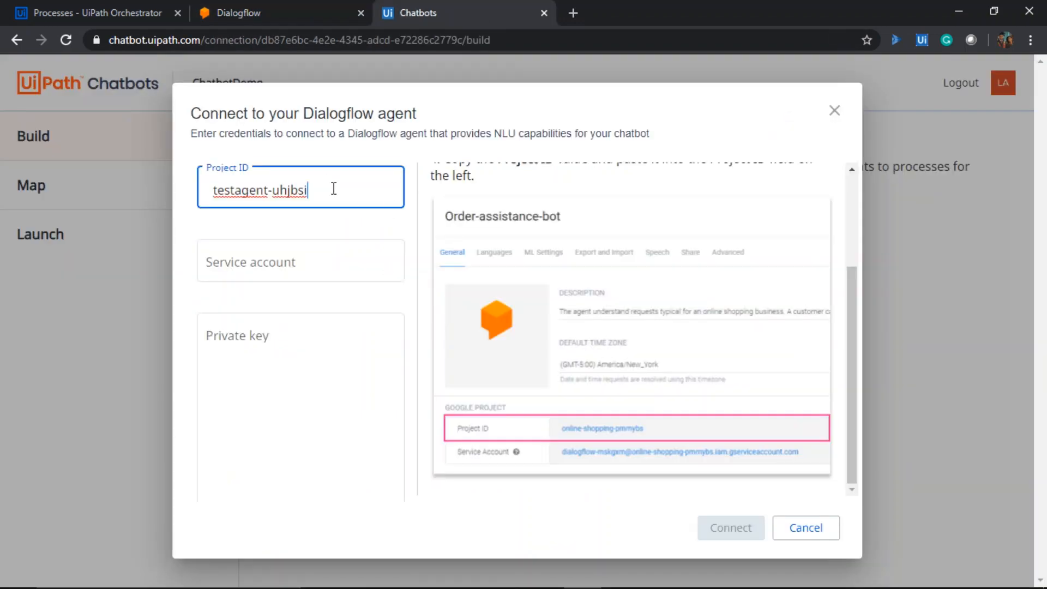
# - Copy the service account address from the TestAgent settings into the Dialogflow connection's service account field
pyautogui.click(272, 17)
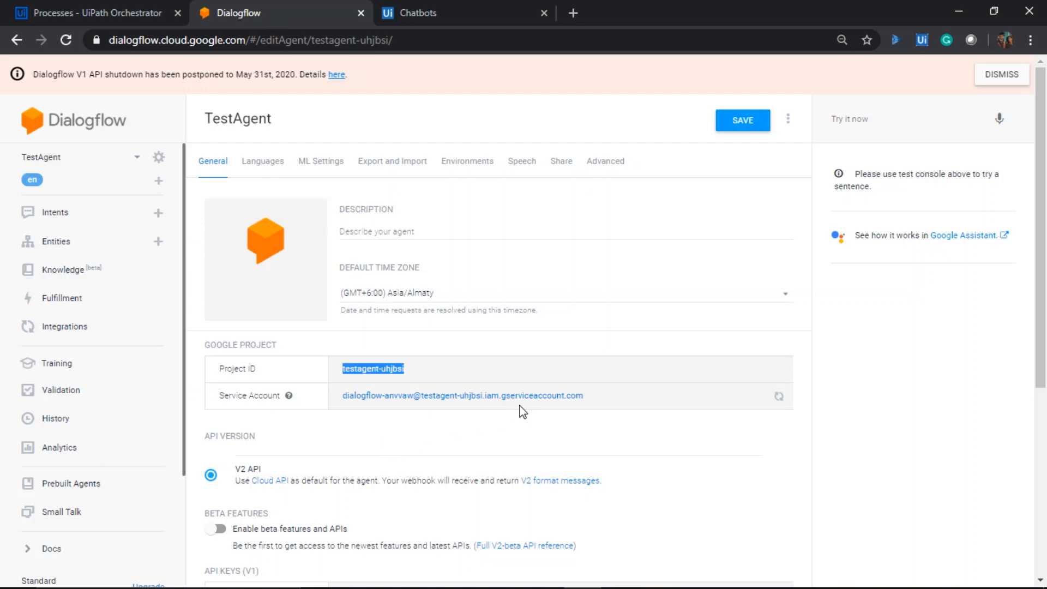
pyautogui.moveTo(595, 397); pyautogui.dragTo(336, 397)
pyautogui.hotkey('ctrl', 'c')
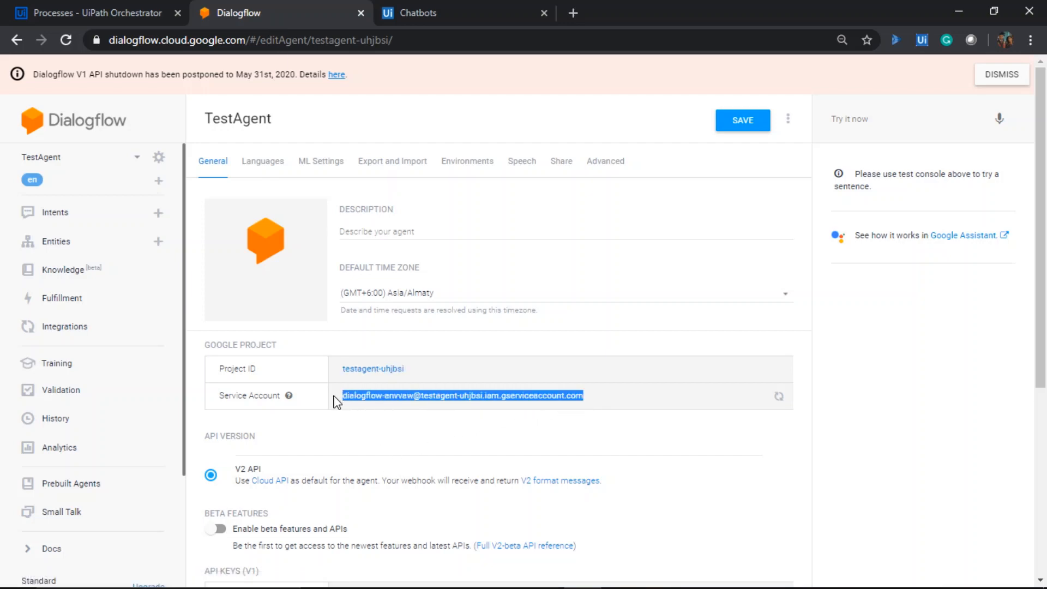
pyautogui.click(462, 7)
pyautogui.click(274, 262)
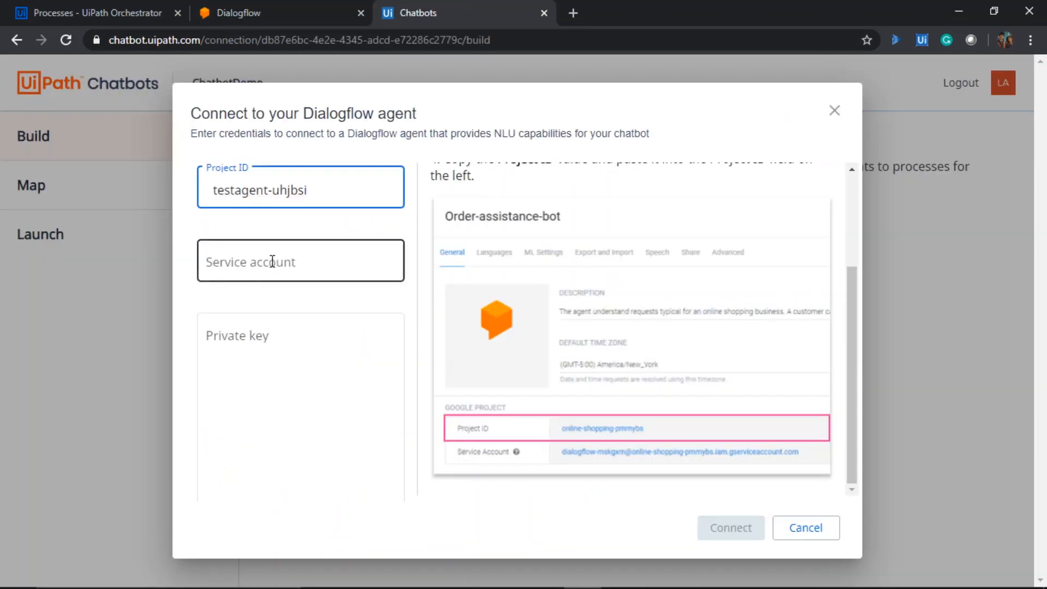
pyautogui.hotkey('ctrl', 'v')
# - Review the private key instructions and open TestAgent's service account page in Google Cloud Platform
pyautogui.click(272, 356)
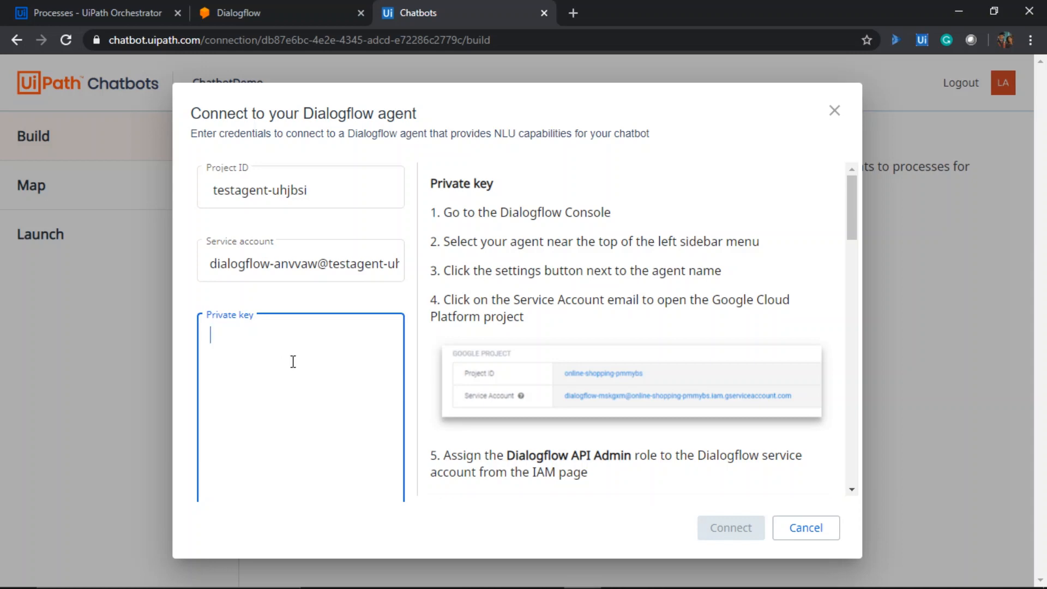
pyautogui.scroll(-3, 615, 340)
pyautogui.scroll(-5, 616, 343)
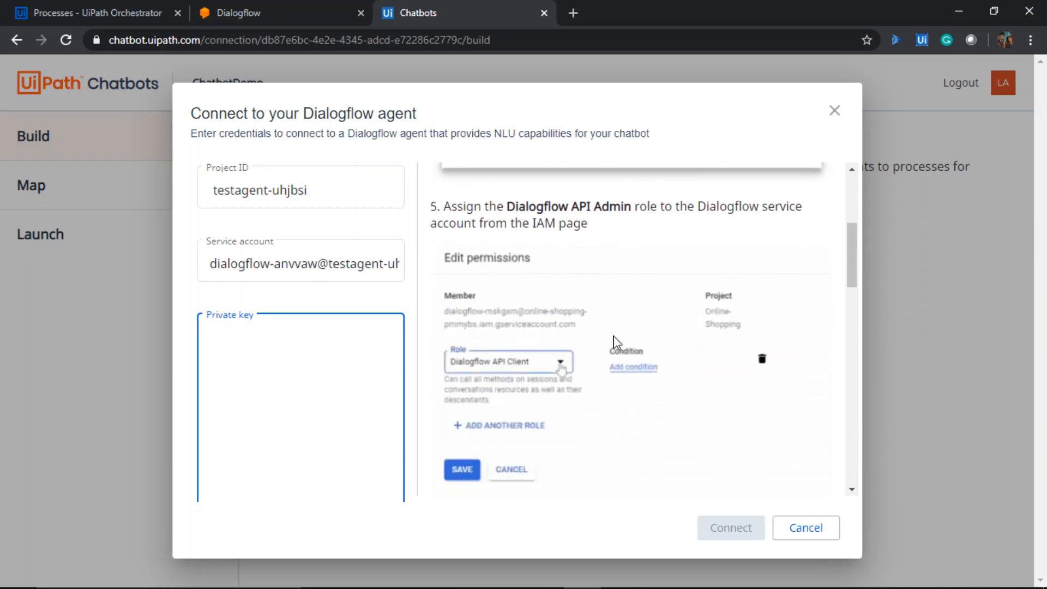
pyautogui.scroll(-2, 568, 470)
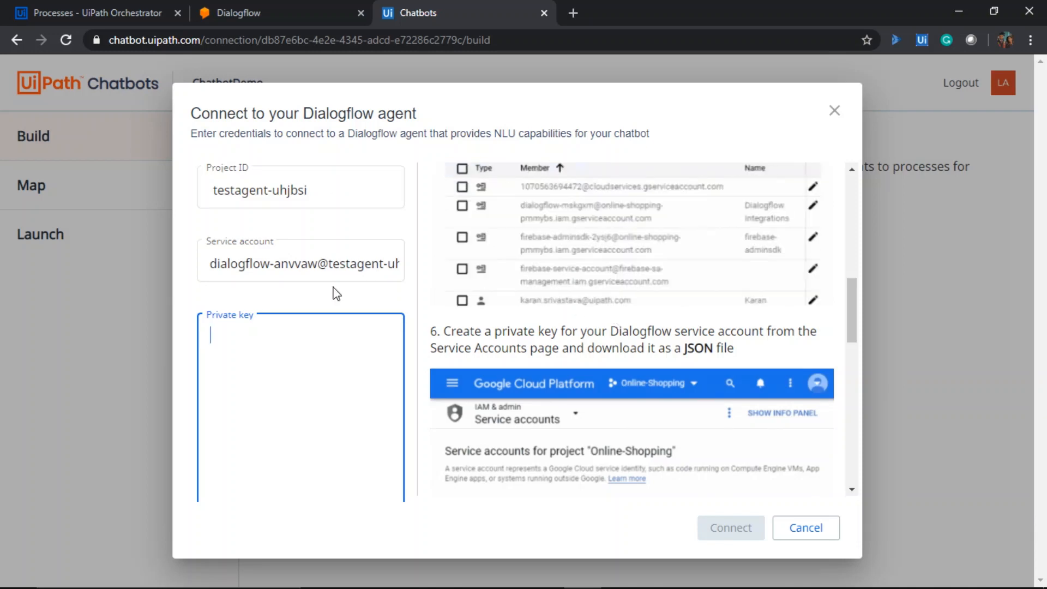
pyautogui.click(297, 12)
pyautogui.click(407, 424)
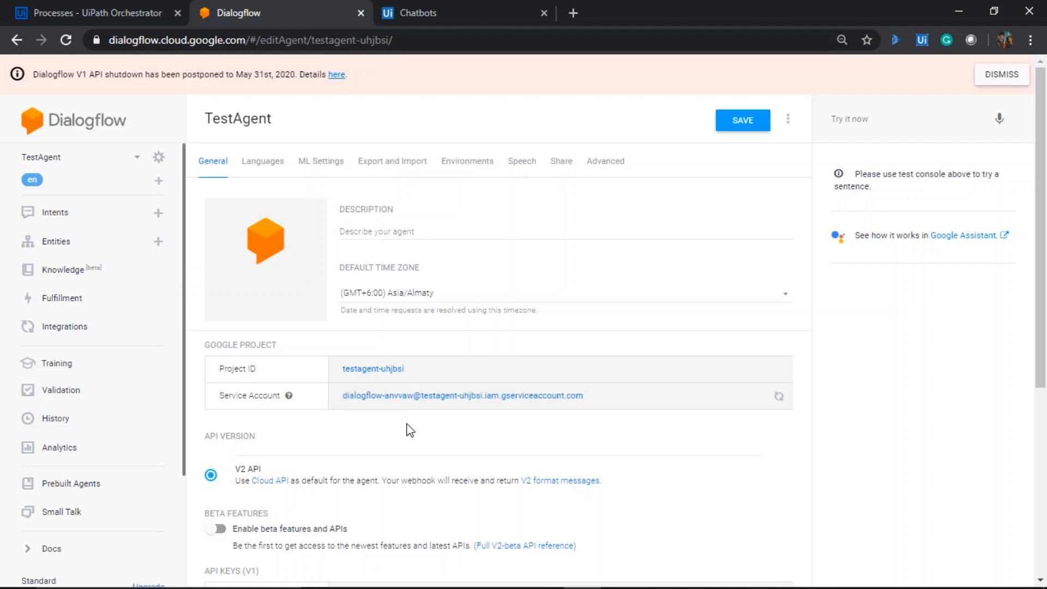
pyautogui.click(457, 396)
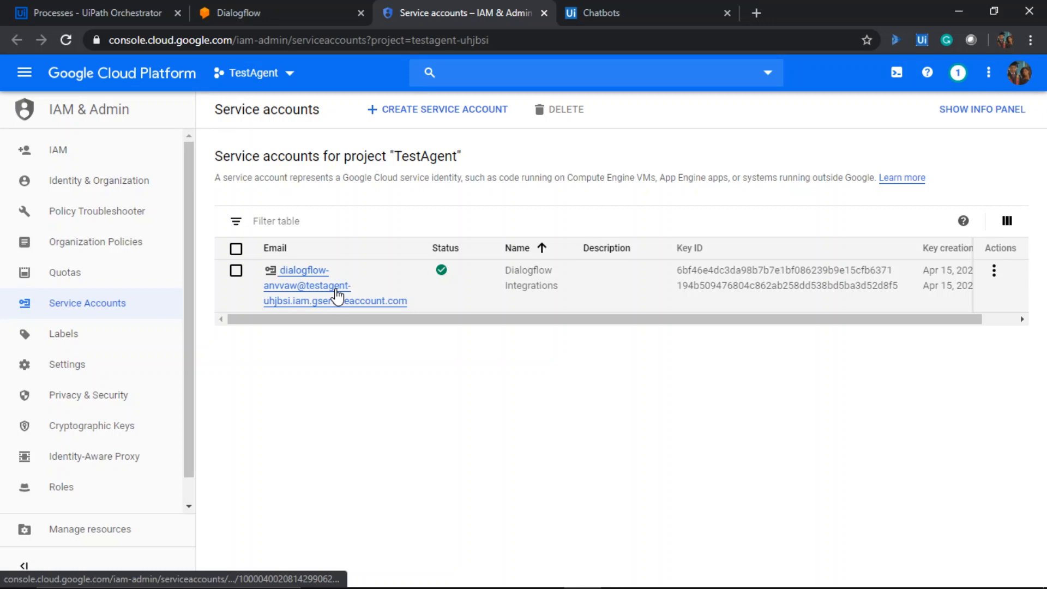
# - Change the Dialogflow service account's role to Dialogflow API Admin in the project's IAM permissions and save
pyautogui.click(58, 159)
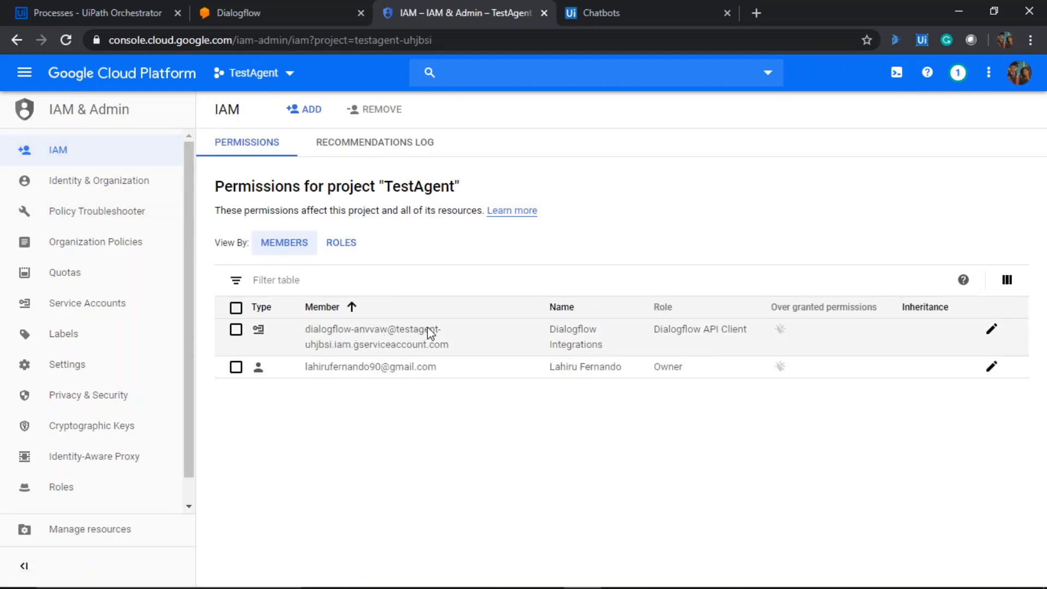
pyautogui.click(994, 331)
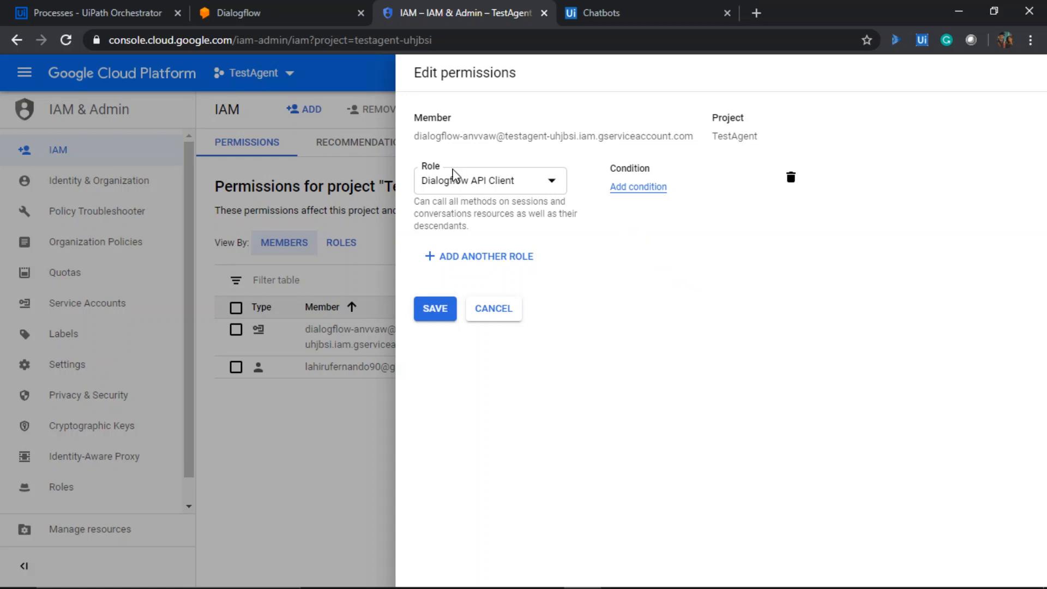
pyautogui.click(543, 182)
pyautogui.scroll(-10, 535, 229)
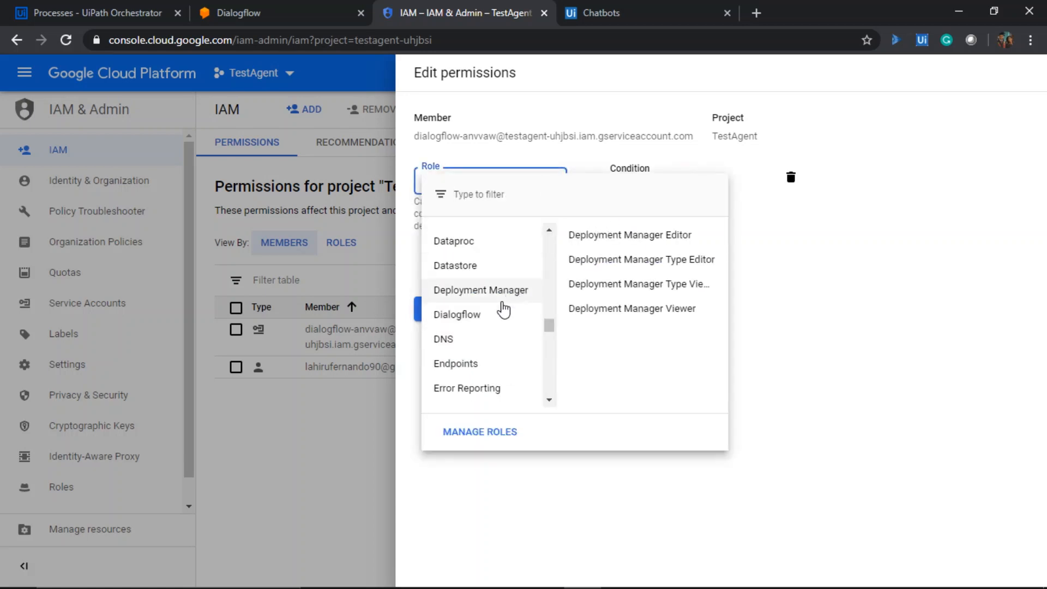
pyautogui.moveTo(497, 319)
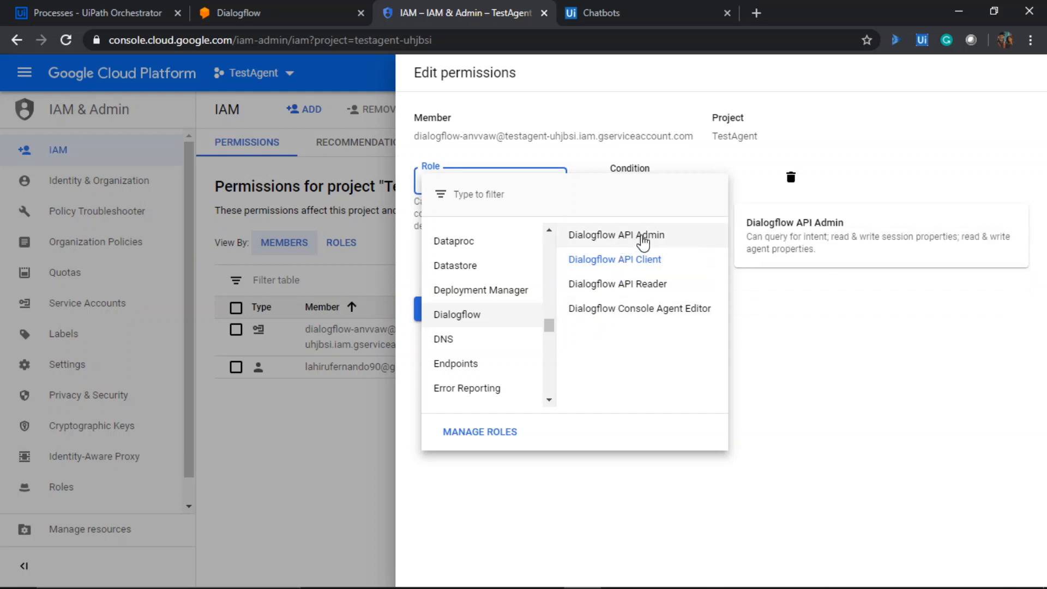
pyautogui.click(665, 238)
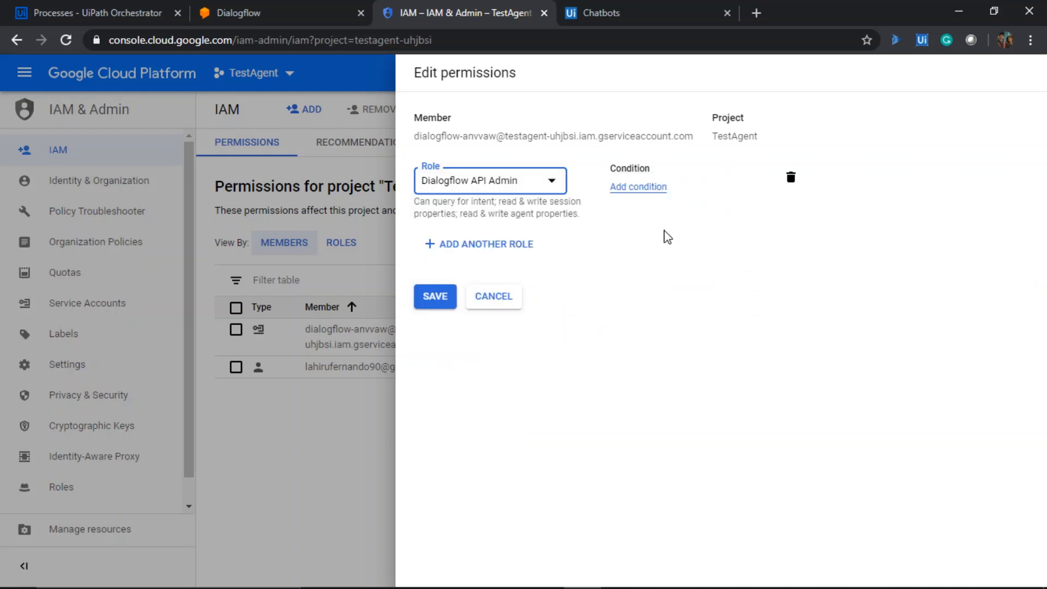
pyautogui.click(434, 300)
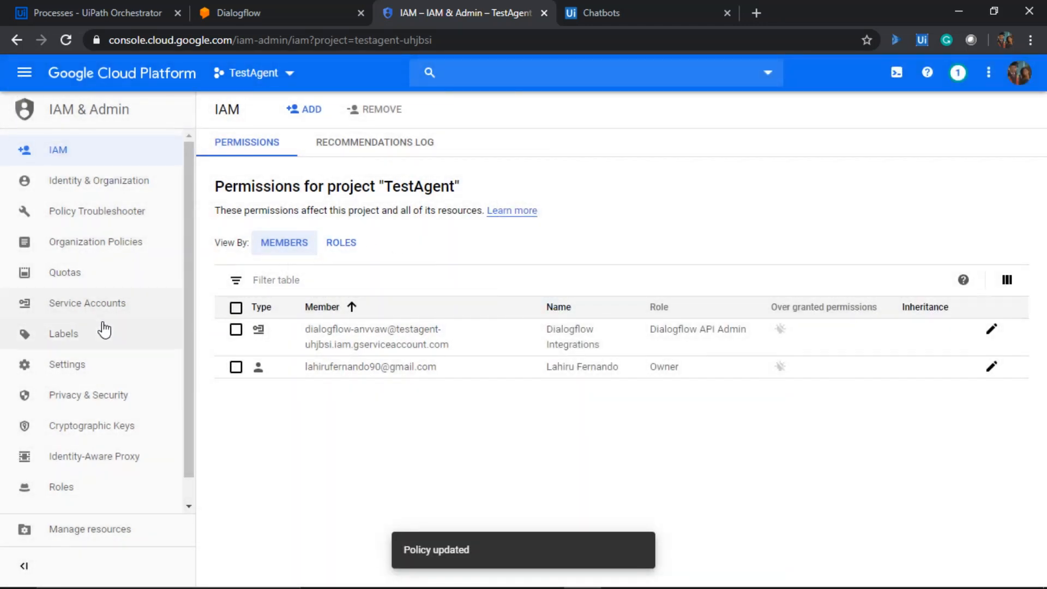
# - Create and download a JSON private key for the Dialogflow Integrations service account
pyautogui.click(83, 304)
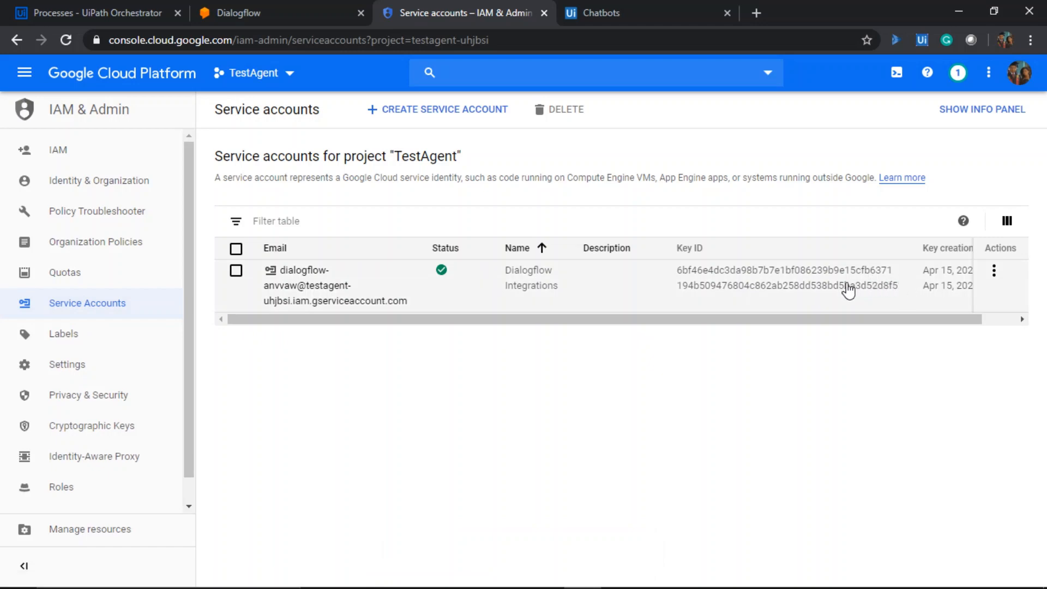
pyautogui.click(994, 271)
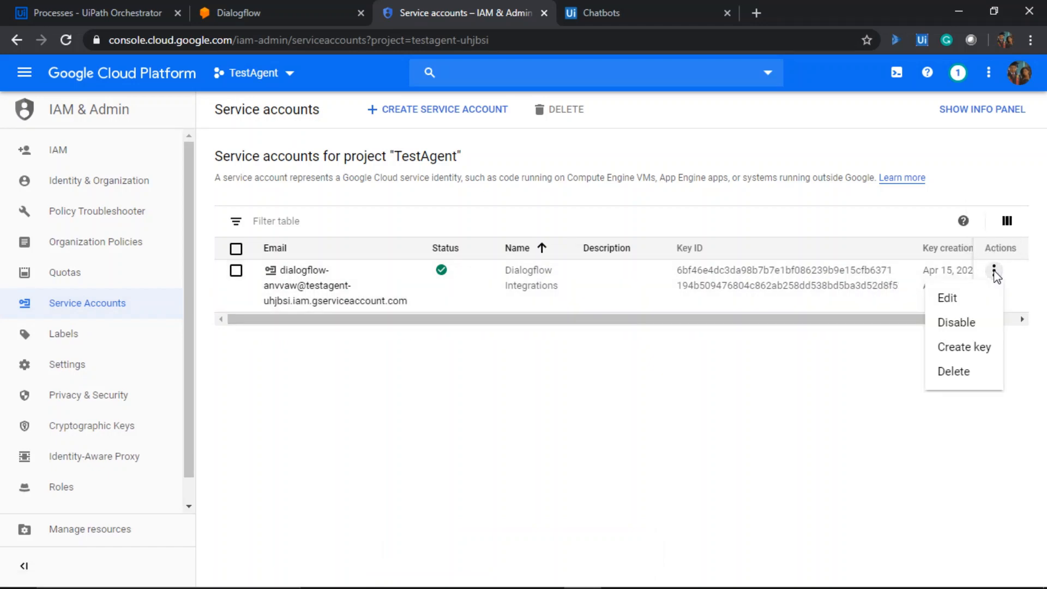
pyautogui.click(987, 353)
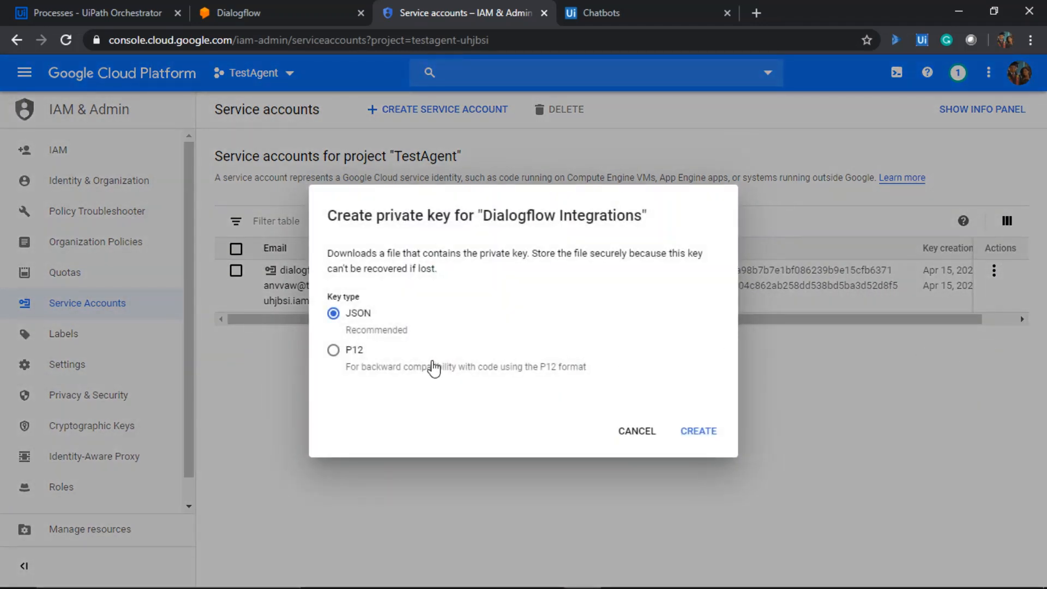
pyautogui.click(698, 434)
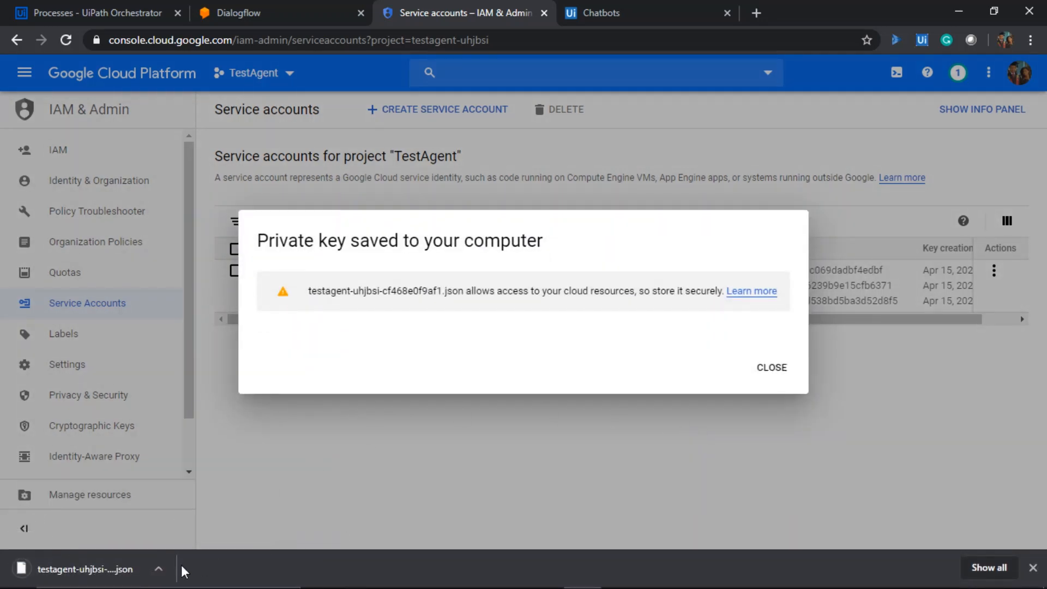
# - Open the newly downloaded JSON key file in Notepad++ and close the older testagent key file
pyautogui.click(159, 569)
pyautogui.click(204, 513)
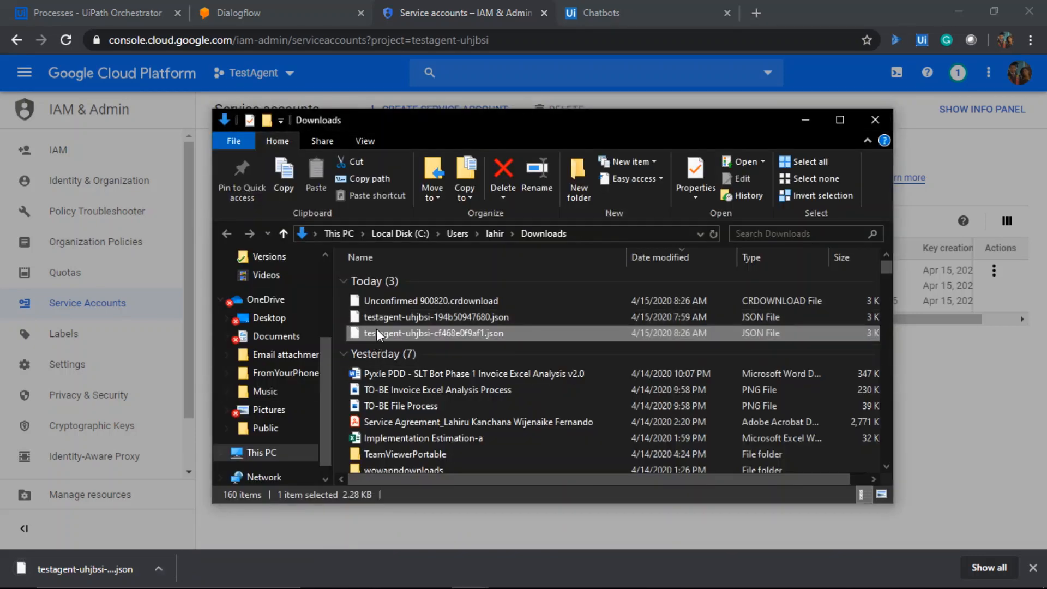
pyautogui.rightClick(464, 333)
pyautogui.click(532, 112)
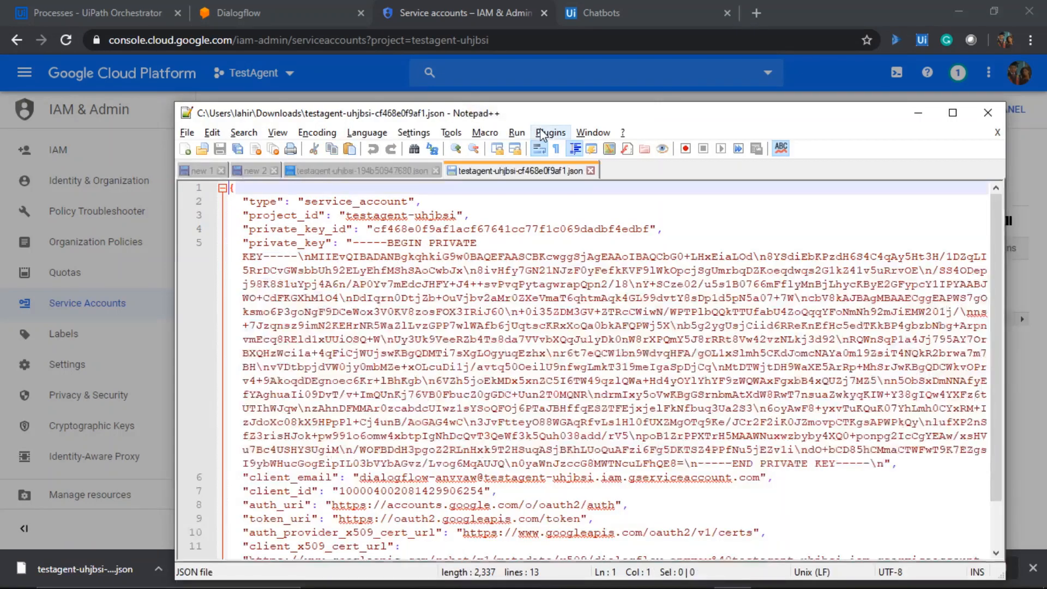
pyautogui.click(436, 171)
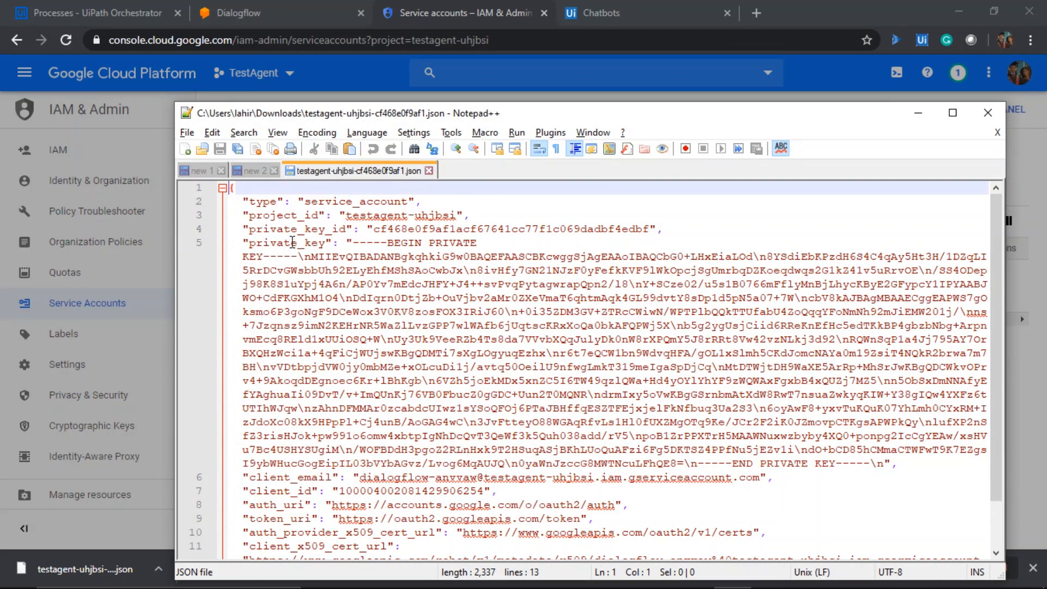
# - Copy the private key value from the JSON file into the connection's private key field, connect the Dialogflow agent and close the dialog
pyautogui.click(355, 241)
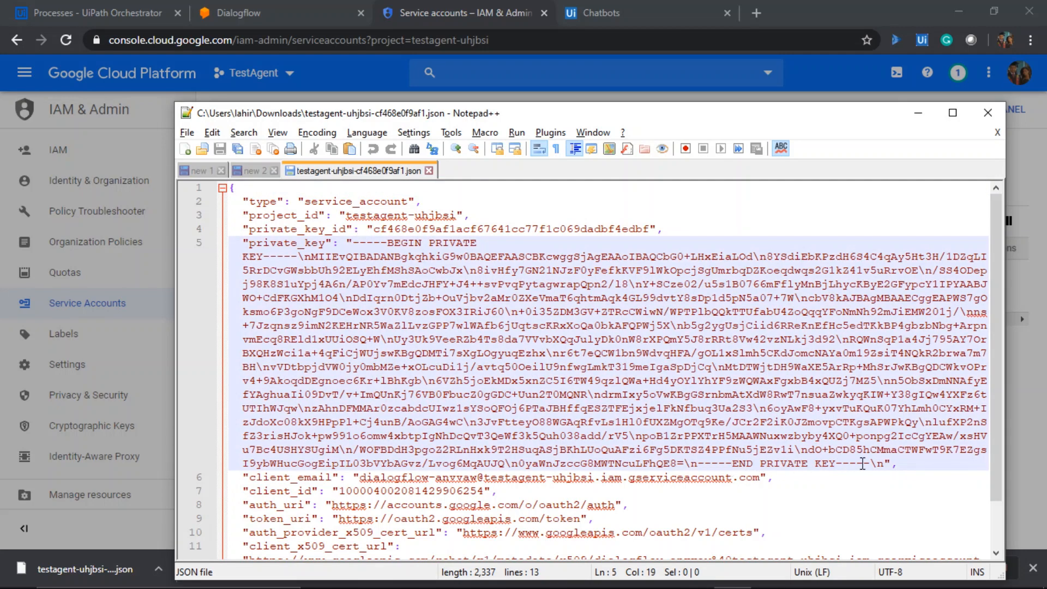
pyautogui.keyDown('shift'); pyautogui.click(883, 464); pyautogui.keyUp('shift')
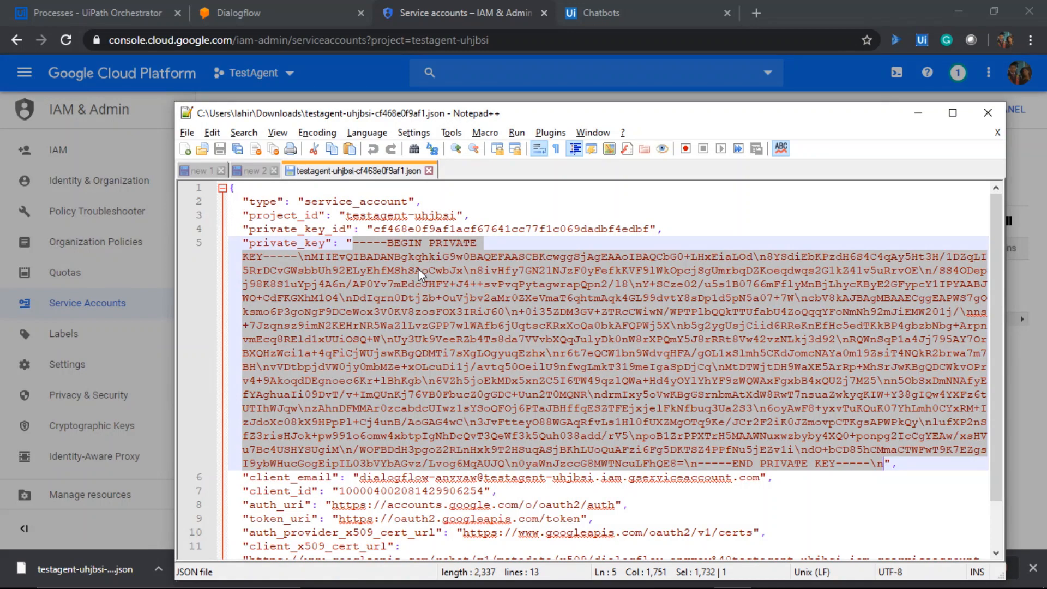
pyautogui.click(600, 12)
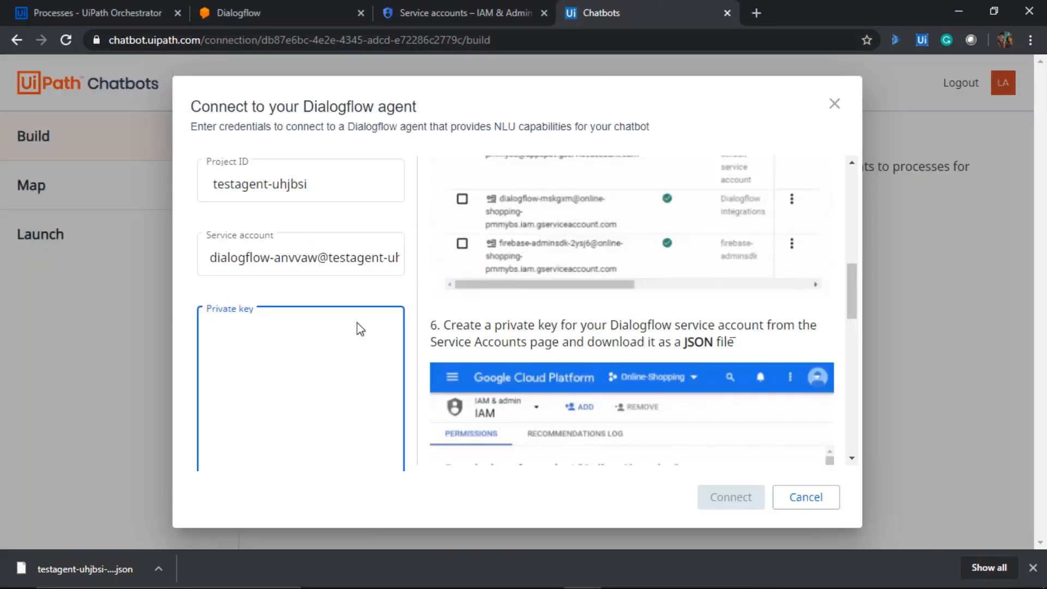
pyautogui.hotkey('ctrl', 'v')
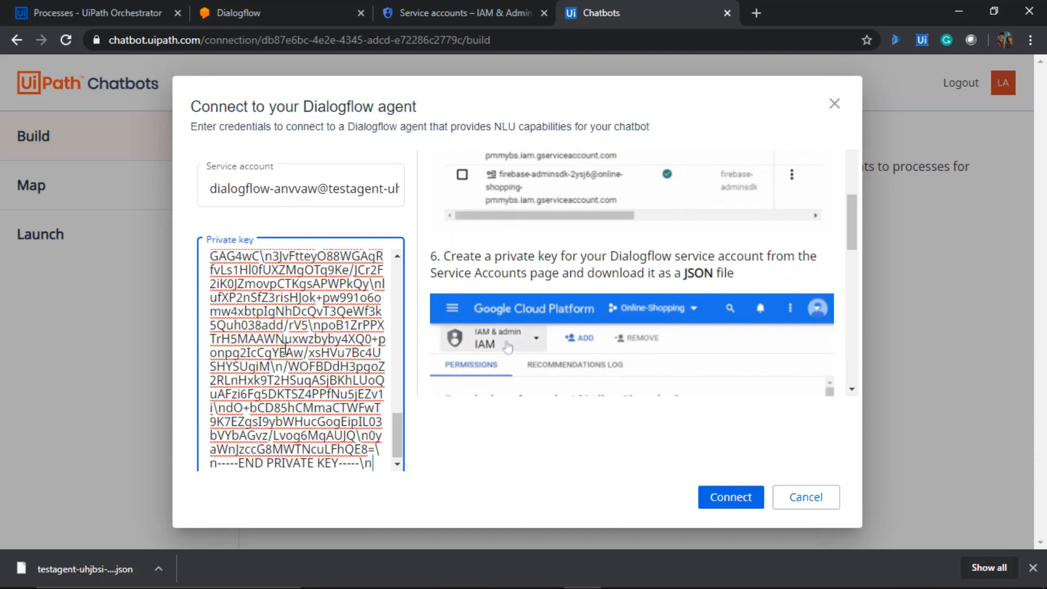
pyautogui.click(742, 501)
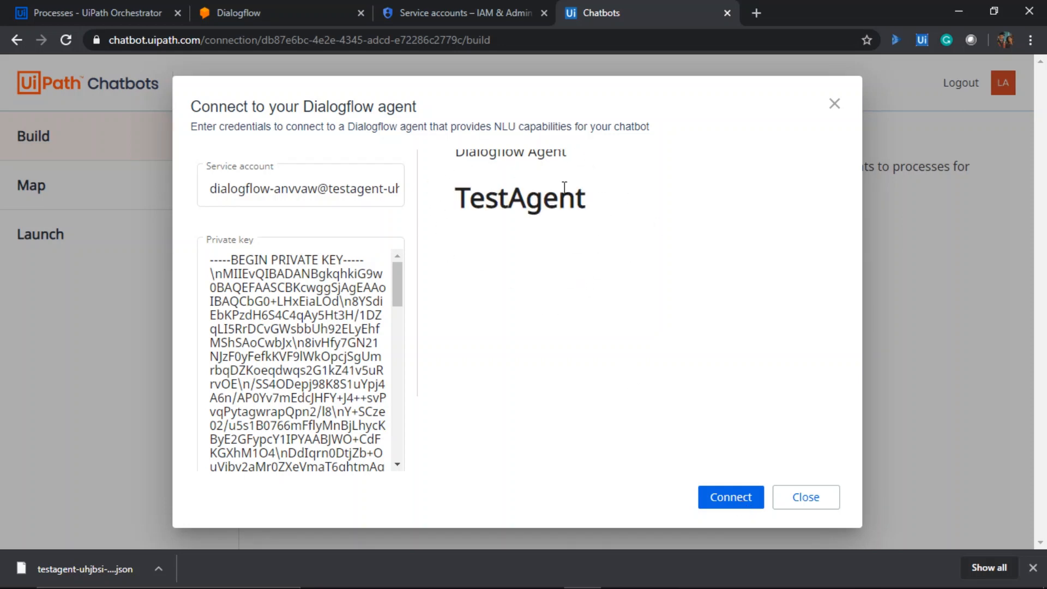
pyautogui.click(803, 498)
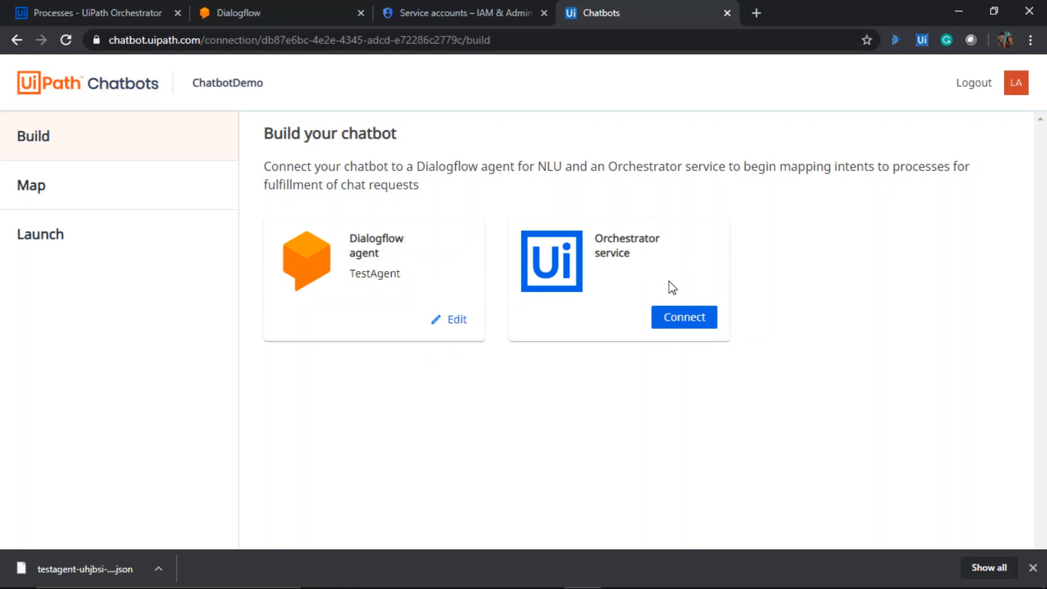
# - Start the chatbot's Orchestrator service connection and open the enabled service's further options on the Services page of platform.uipath.com
pyautogui.click(677, 320)
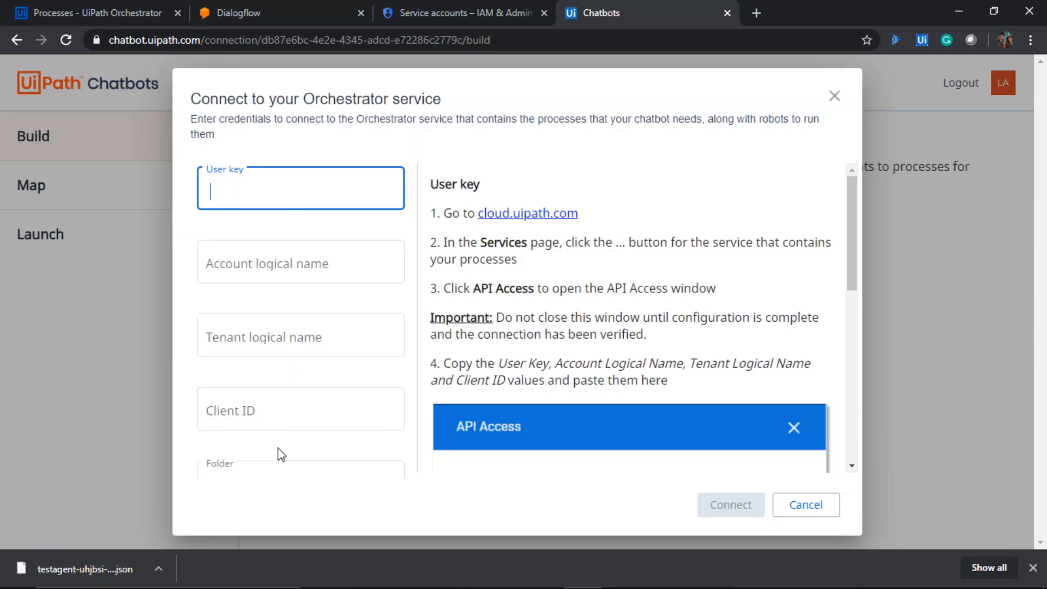
pyautogui.click(90, 11)
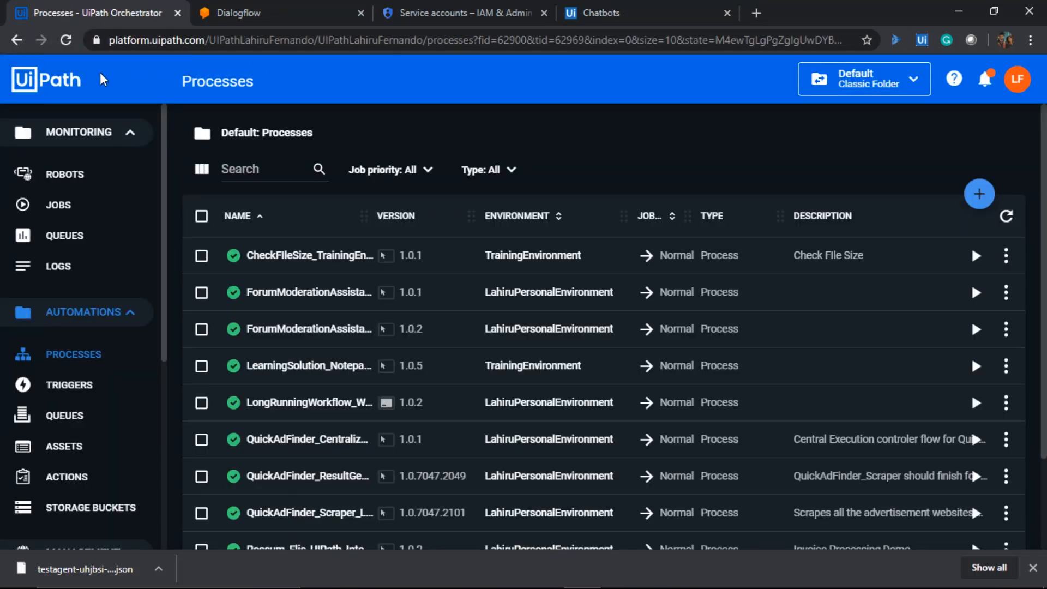
pyautogui.click(303, 41)
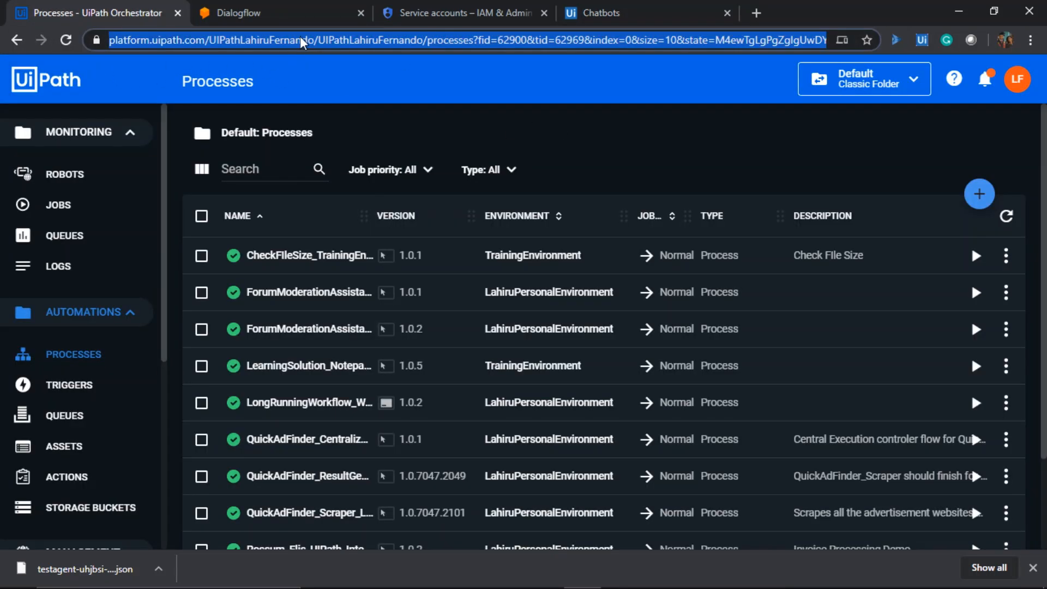
pyautogui.write('cl0oua')
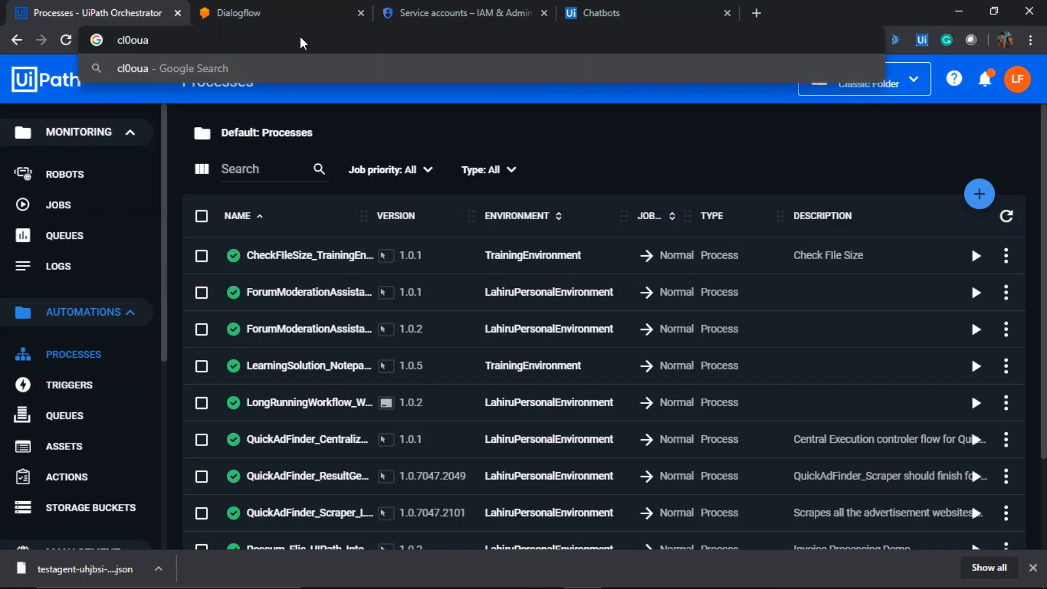
pyautogui.hotkey('ctrl', 'a')
pyautogui.write('pla')
pyautogui.press('Return')
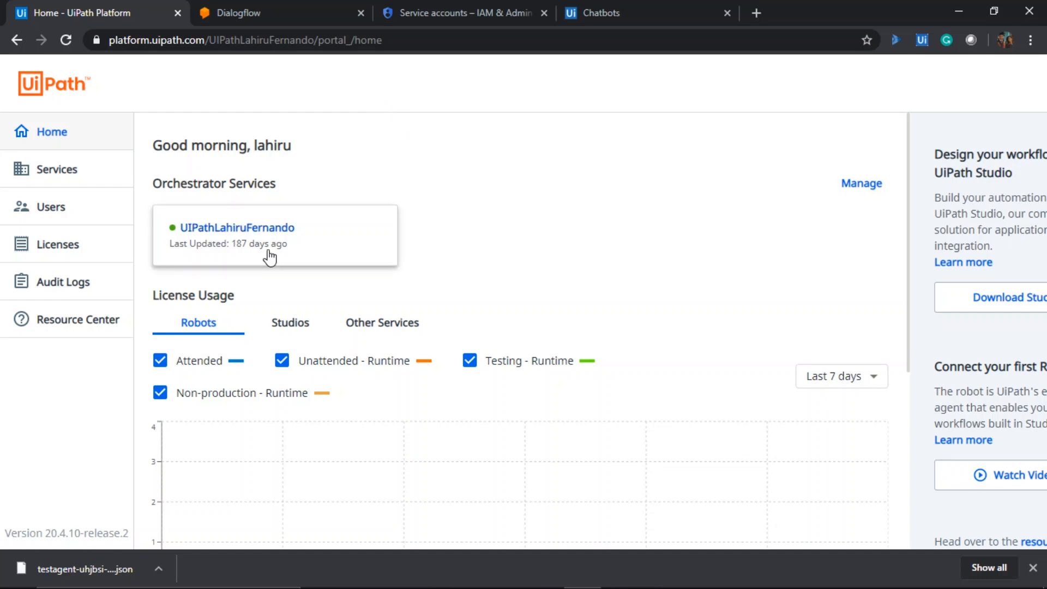
pyautogui.click(82, 170)
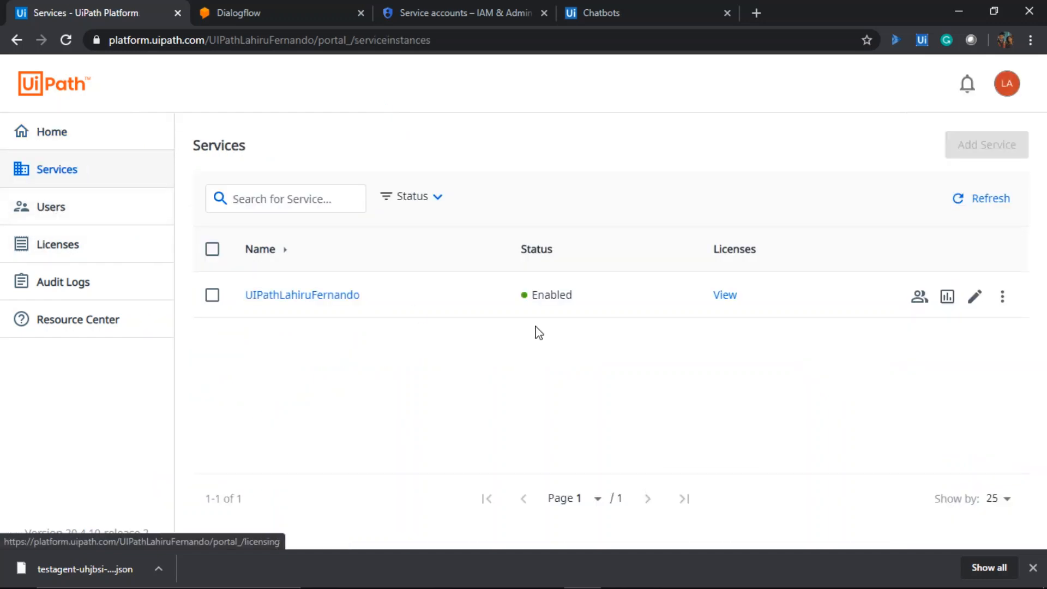
pyautogui.click(1011, 299)
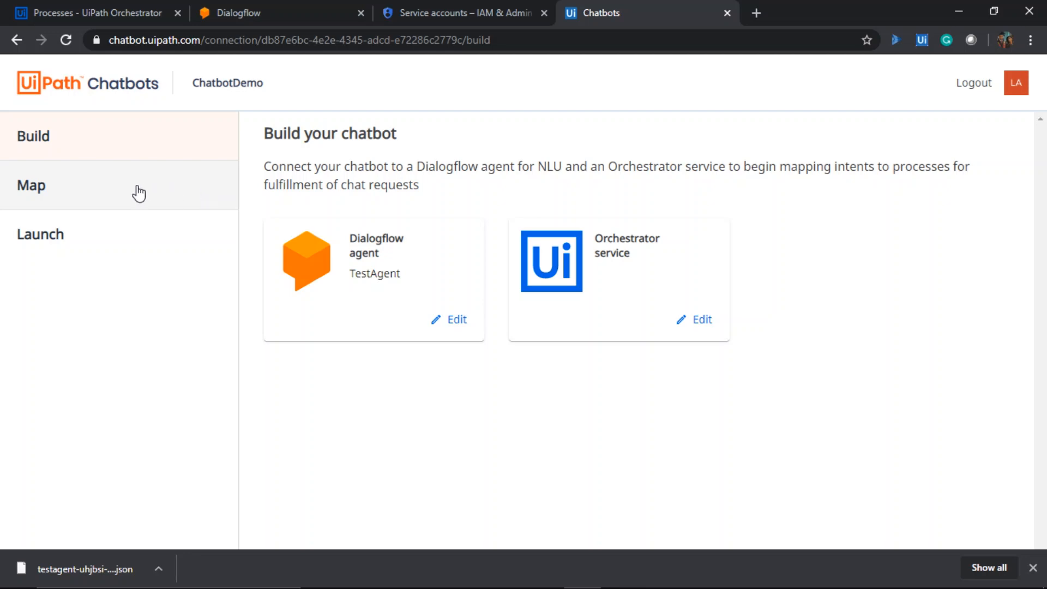
# - Open the process mapping for intent CaptureUserDate and compare the inputs of SimpleProcessForChatbot with the intent's parameters
pyautogui.click(36, 203)
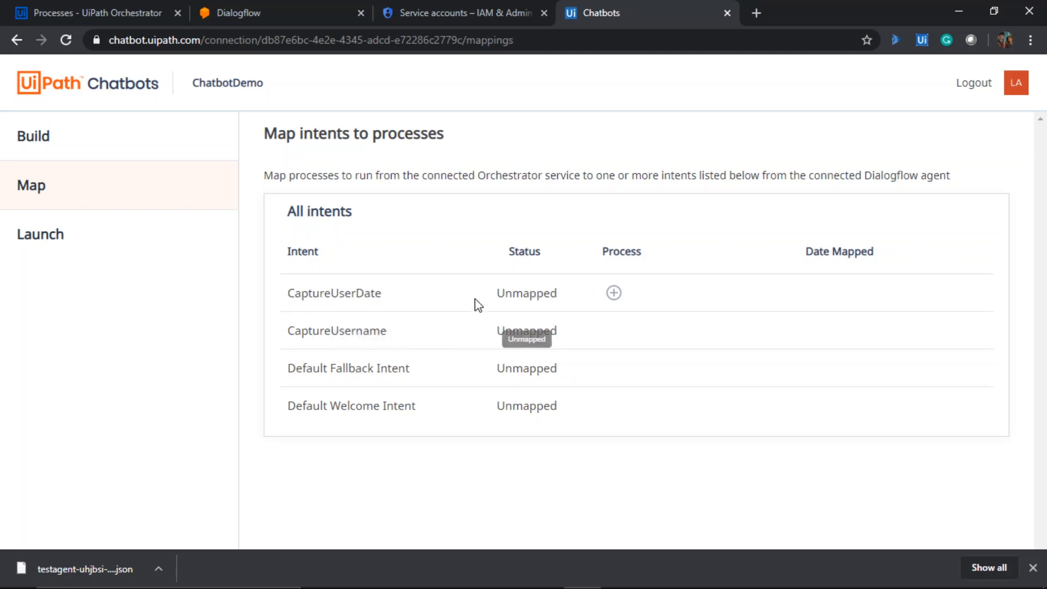
pyautogui.click(614, 293)
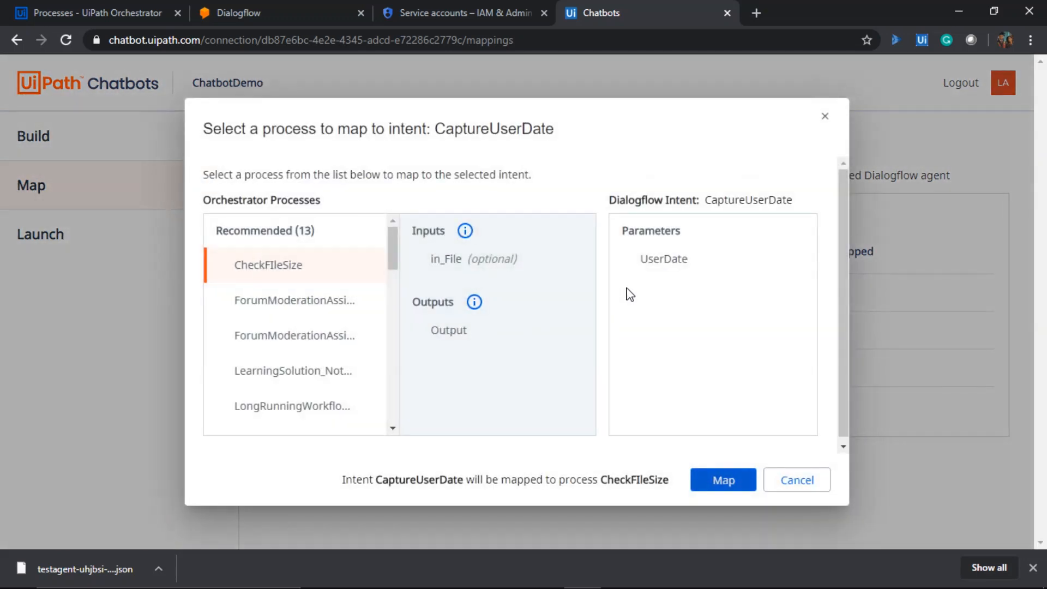
pyautogui.scroll(-3, 323, 327)
pyautogui.scroll(-2, 324, 306)
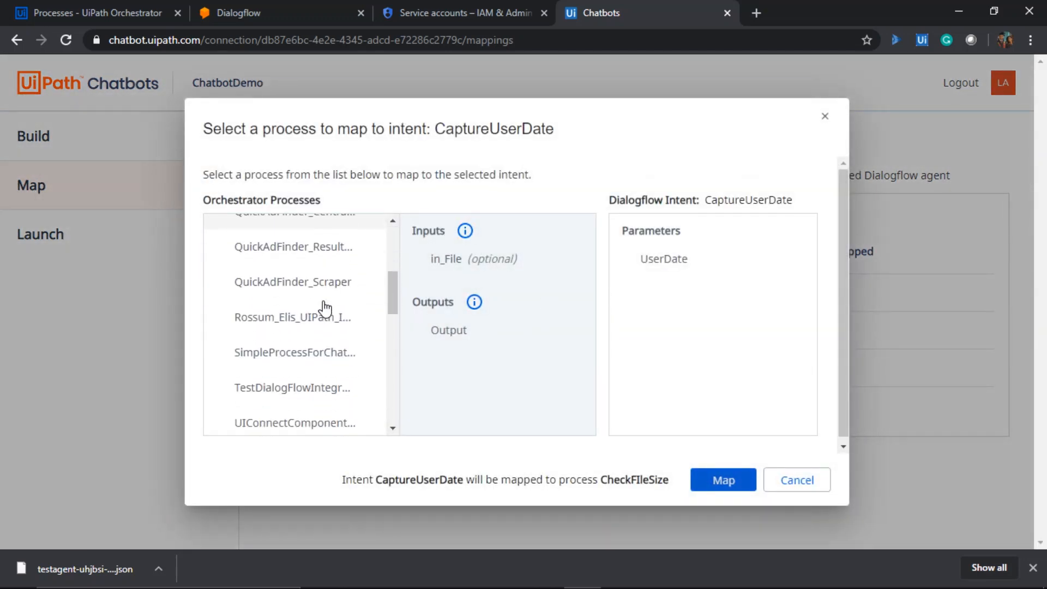
pyautogui.click(295, 365)
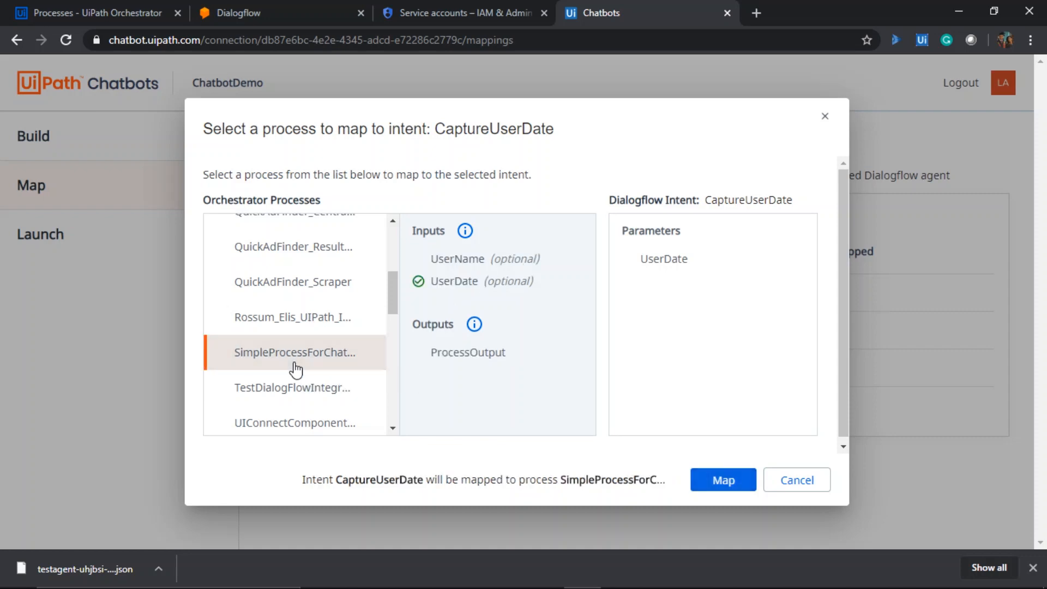
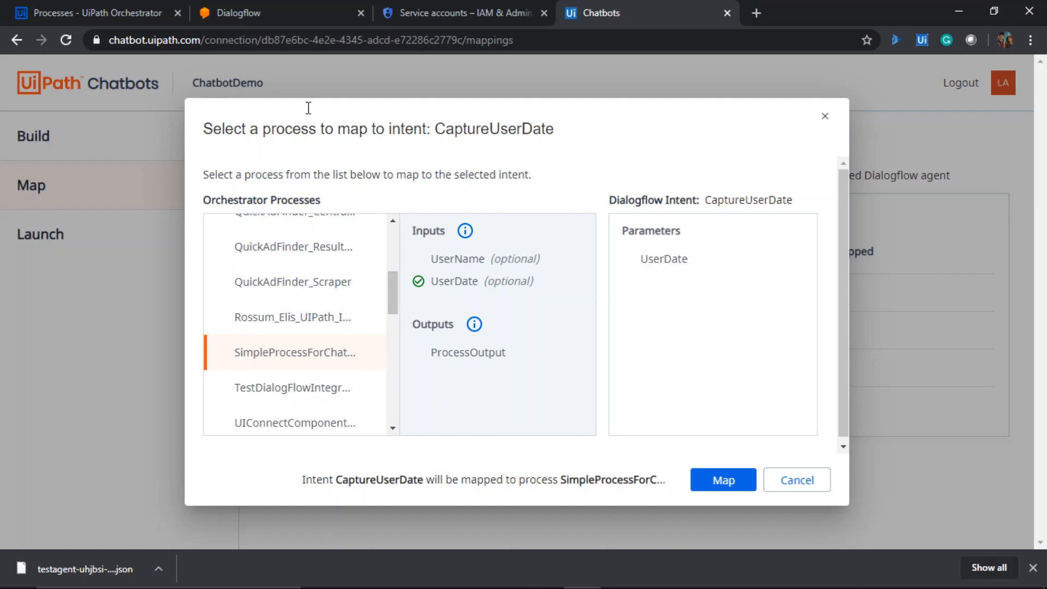
# - Switch to Dialogflow, open the CaptureUserDate intent and copy #GetUsername.UserName from its text response
pyautogui.click(274, 4)
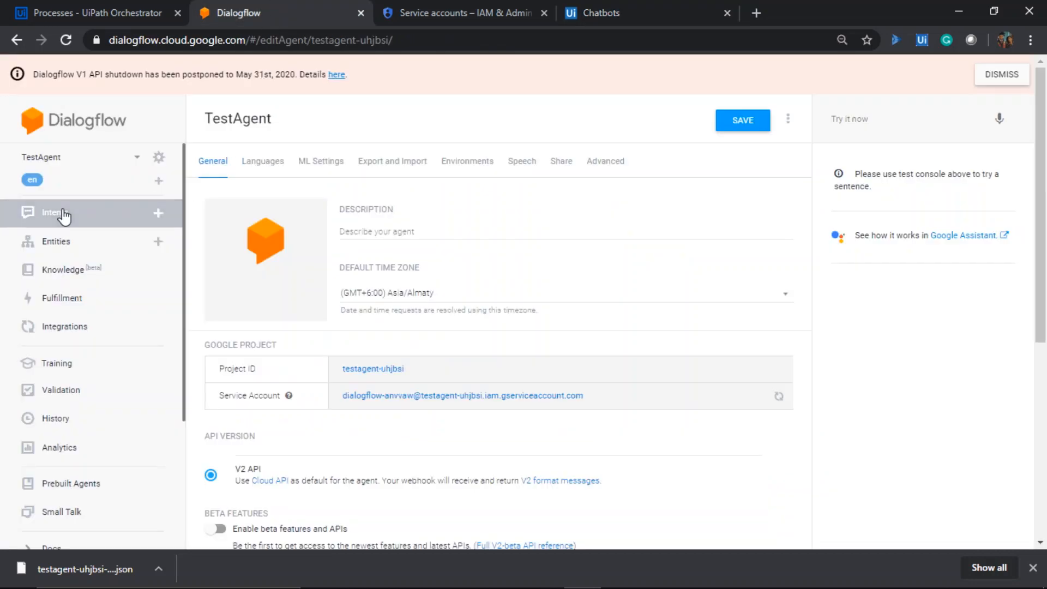
pyautogui.click(64, 213)
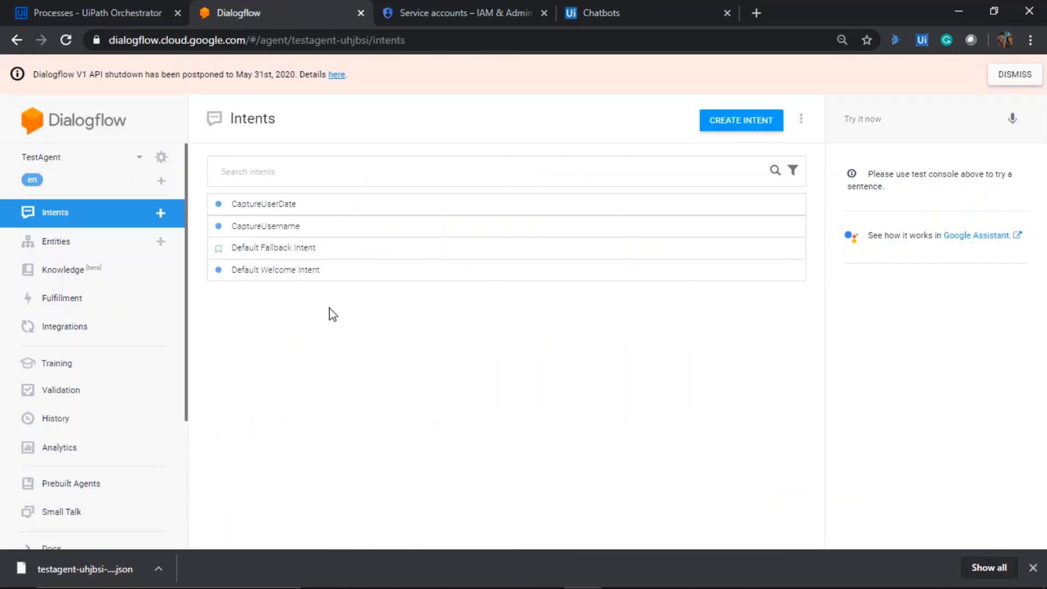
pyautogui.click(295, 210)
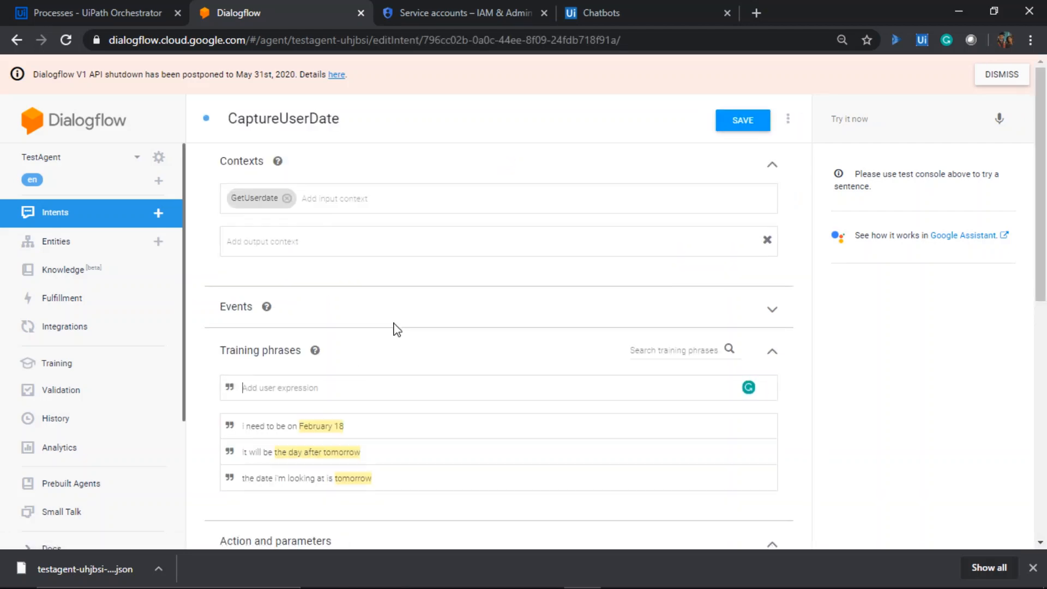
pyautogui.scroll(-10, 393, 327)
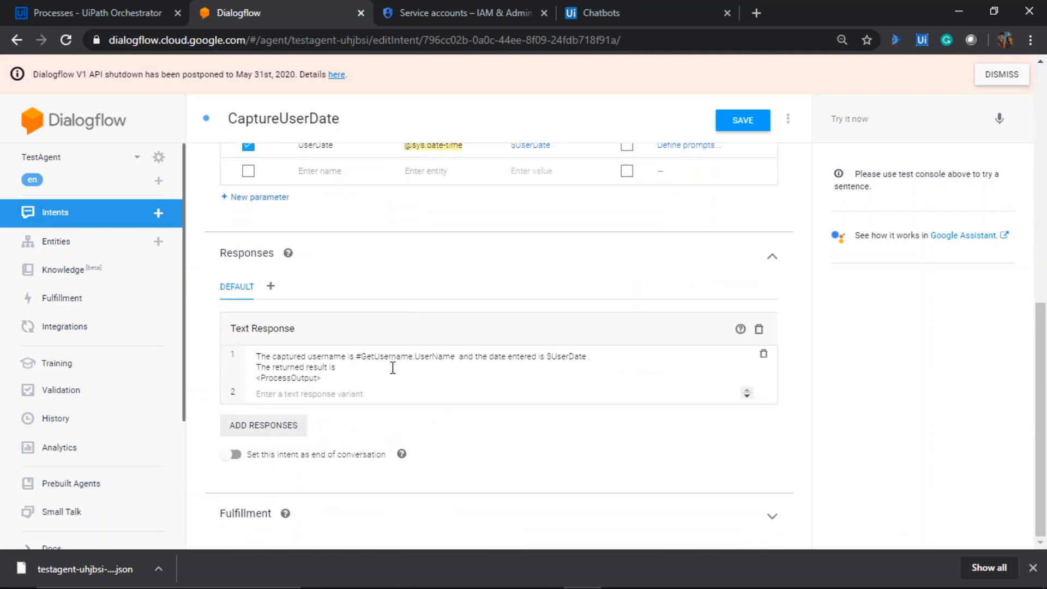
pyautogui.moveTo(358, 356); pyautogui.dragTo(457, 356)
pyautogui.moveTo(453, 360)
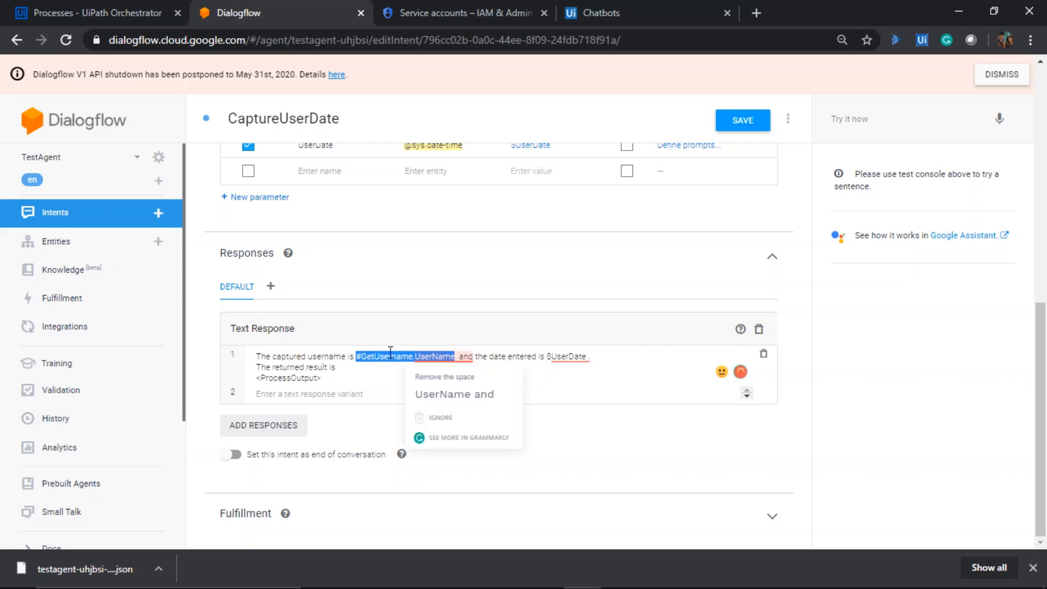
# - Add a parameter named UserName with the value #GetUsername.UserName to the CaptureUserDate intent
pyautogui.scroll(3, 390, 344)
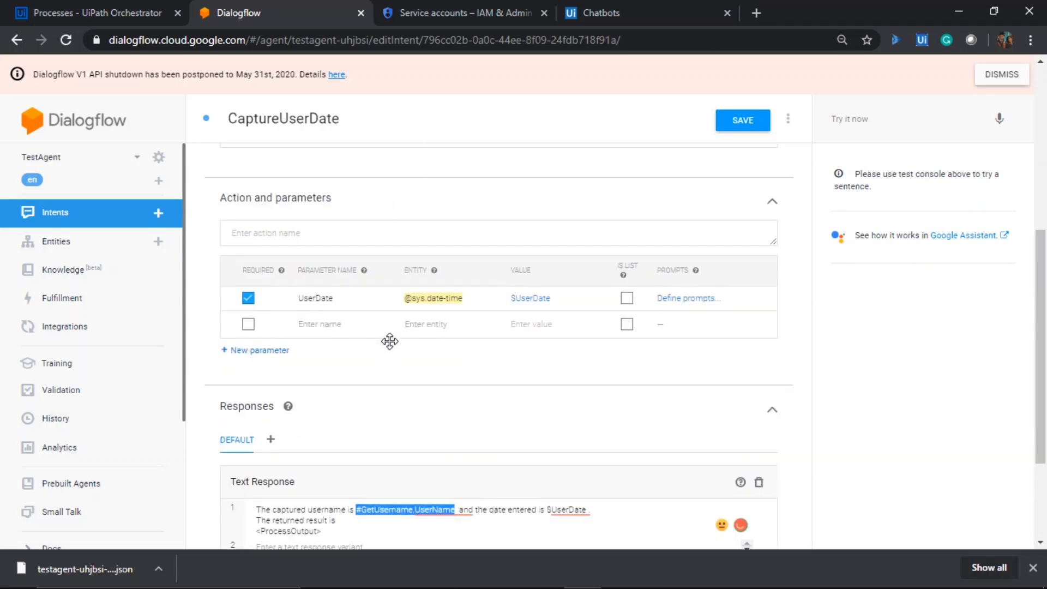
pyautogui.click(326, 324)
pyautogui.write('UserName')
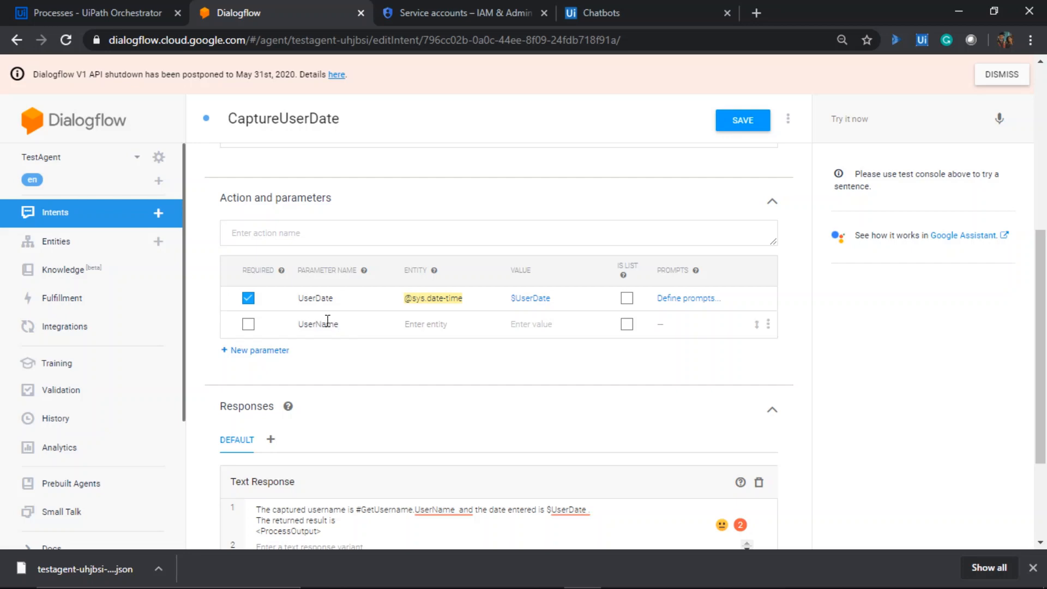
pyautogui.click(444, 325)
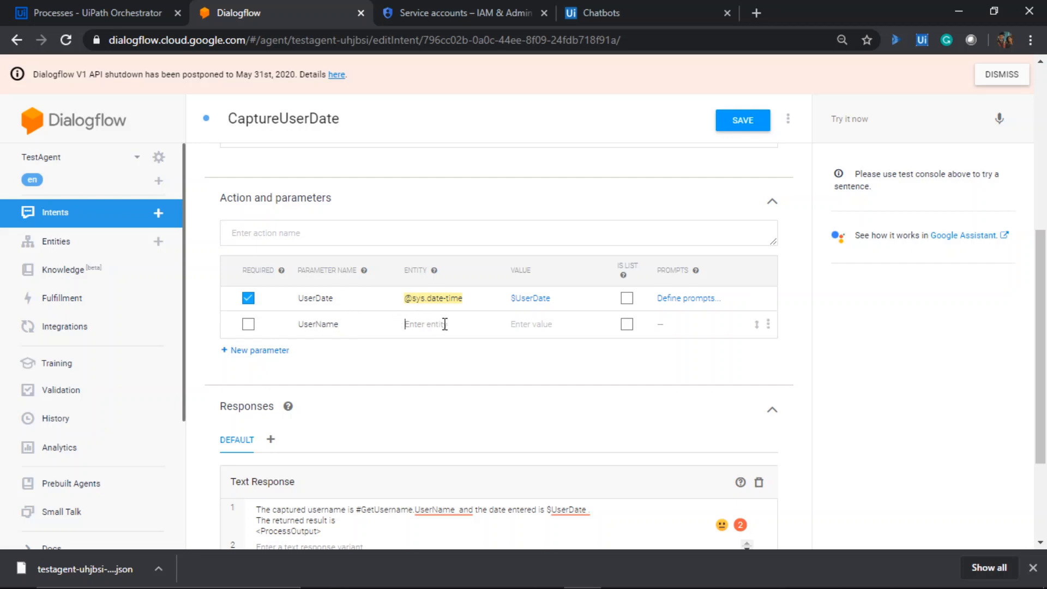
pyautogui.click(534, 324)
pyautogui.write('#GetUsername.UserName')
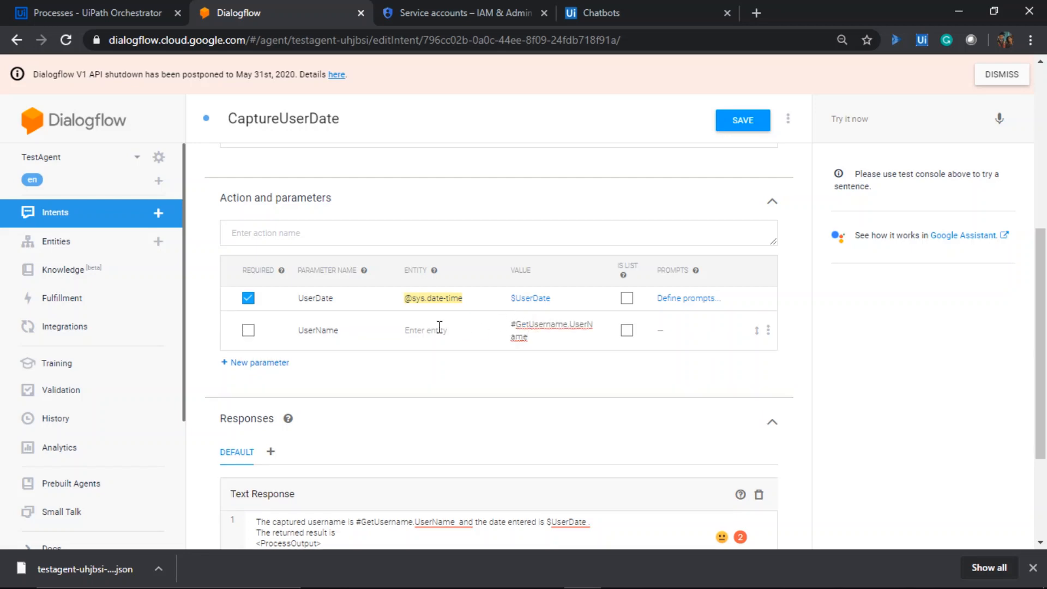
pyautogui.write('@sys.')
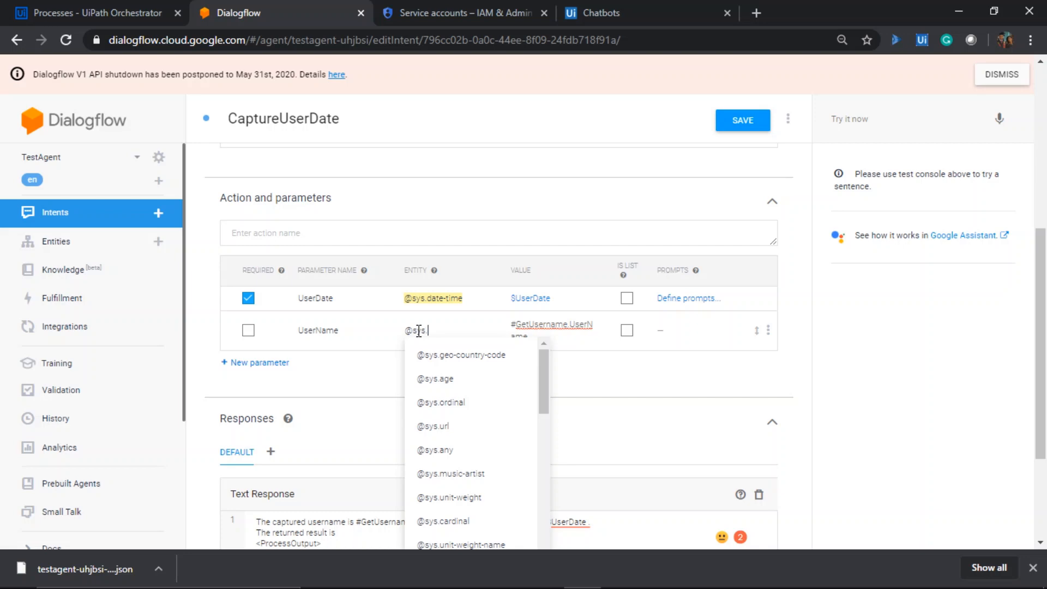
pyautogui.write('u')
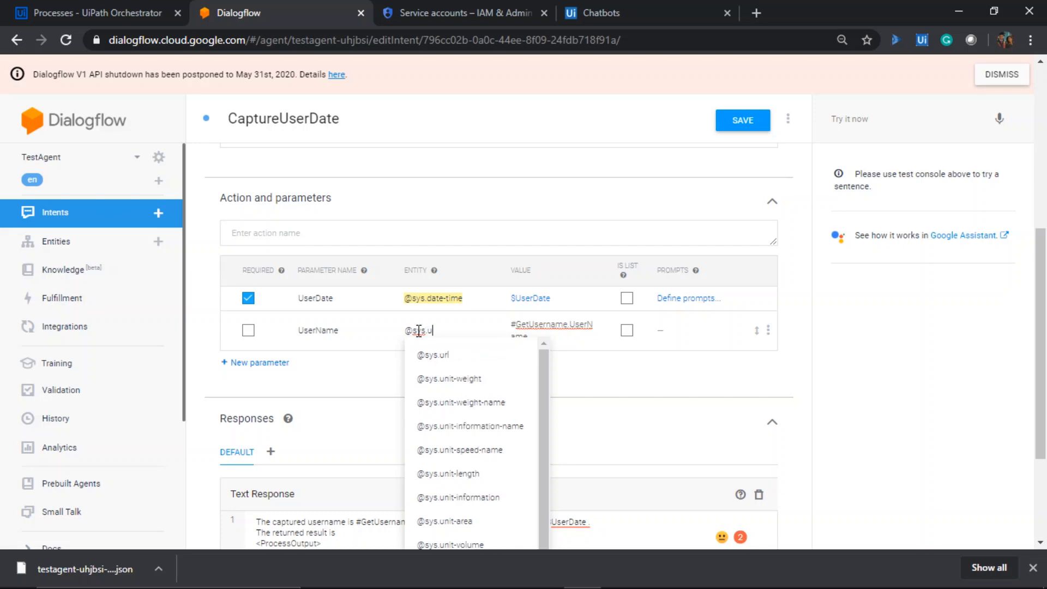
pyautogui.press('BackSpace')
pyautogui.write('n')
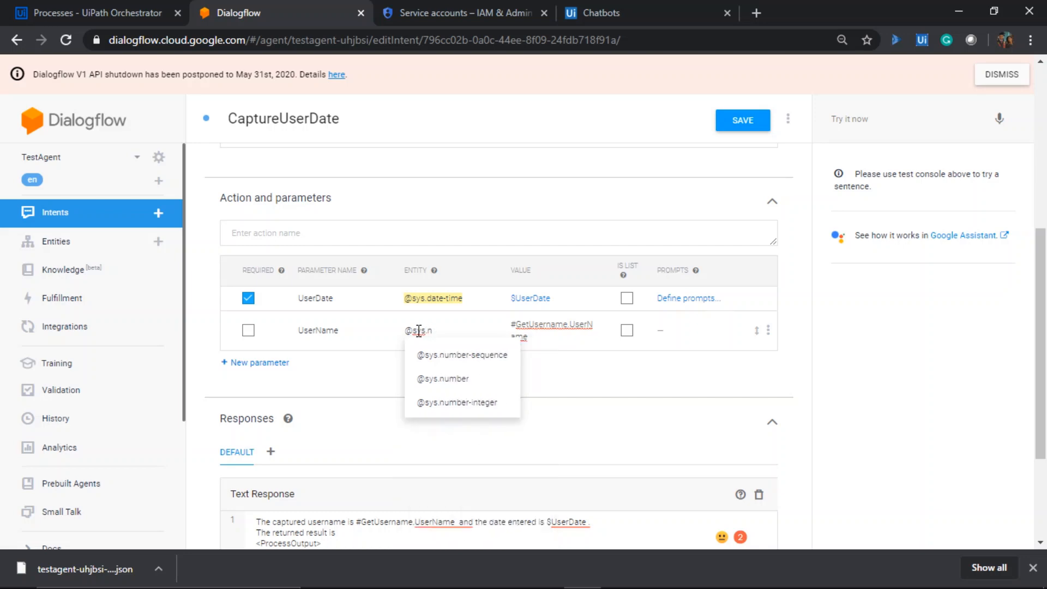
pyautogui.press('BackSpace')
pyautogui.scroll(-3, 471, 390)
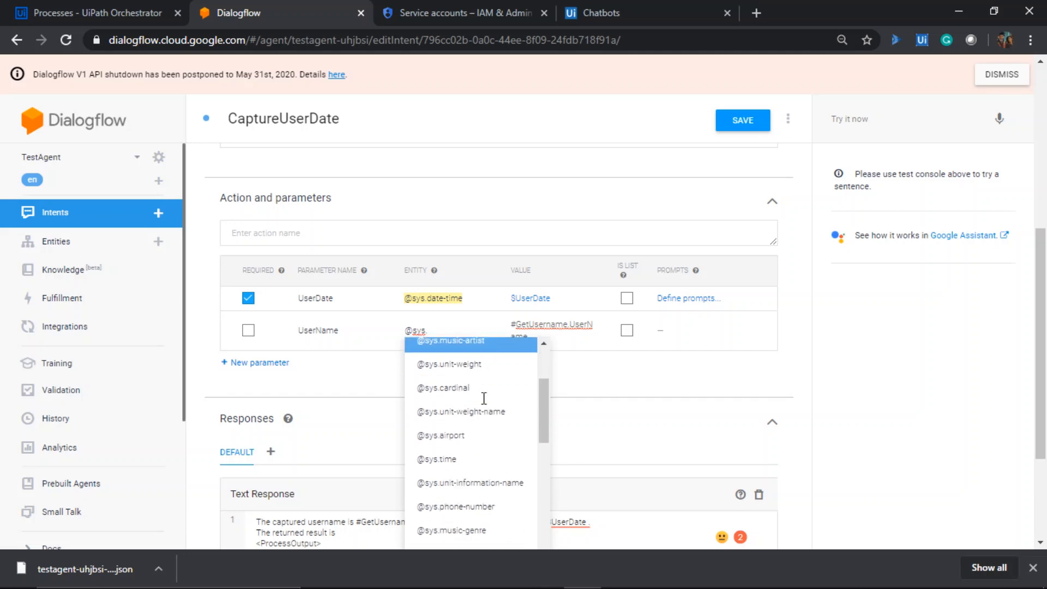
pyautogui.scroll(-2, 484, 398)
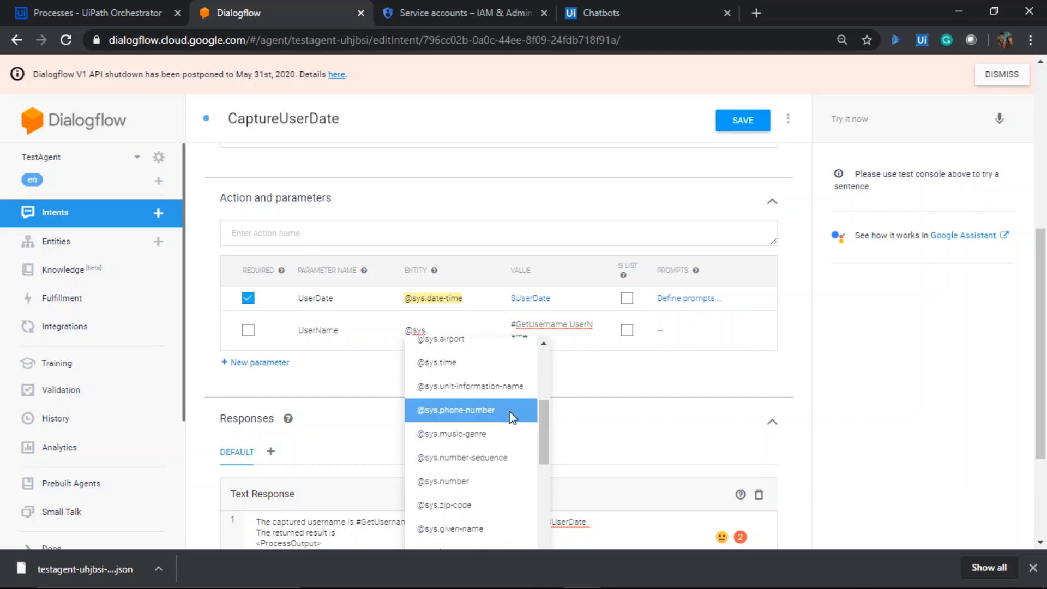
pyautogui.scroll(-2, 511, 418)
pyautogui.click(479, 461)
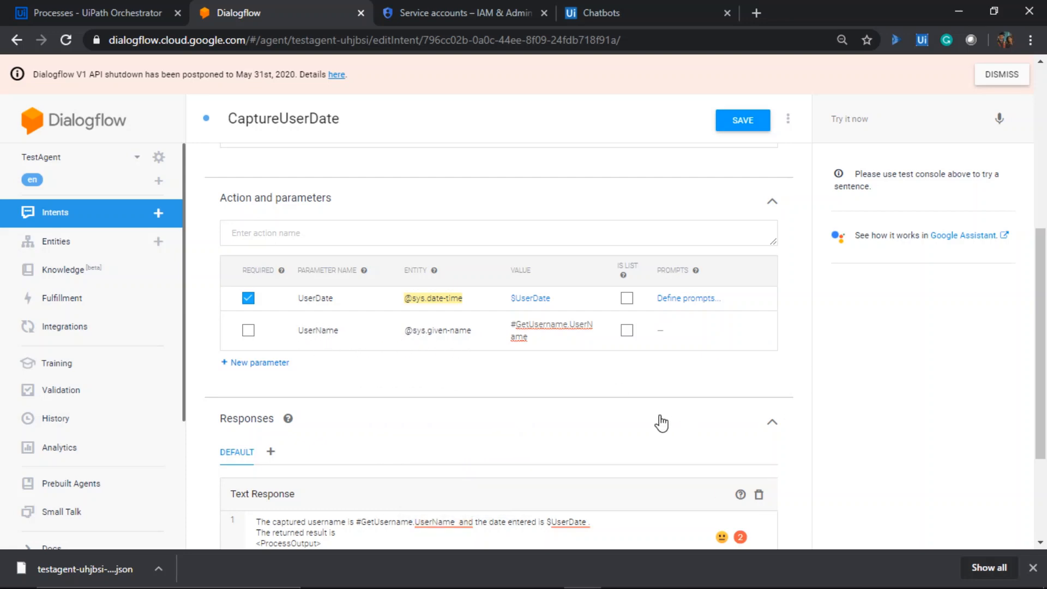
pyautogui.click(755, 130)
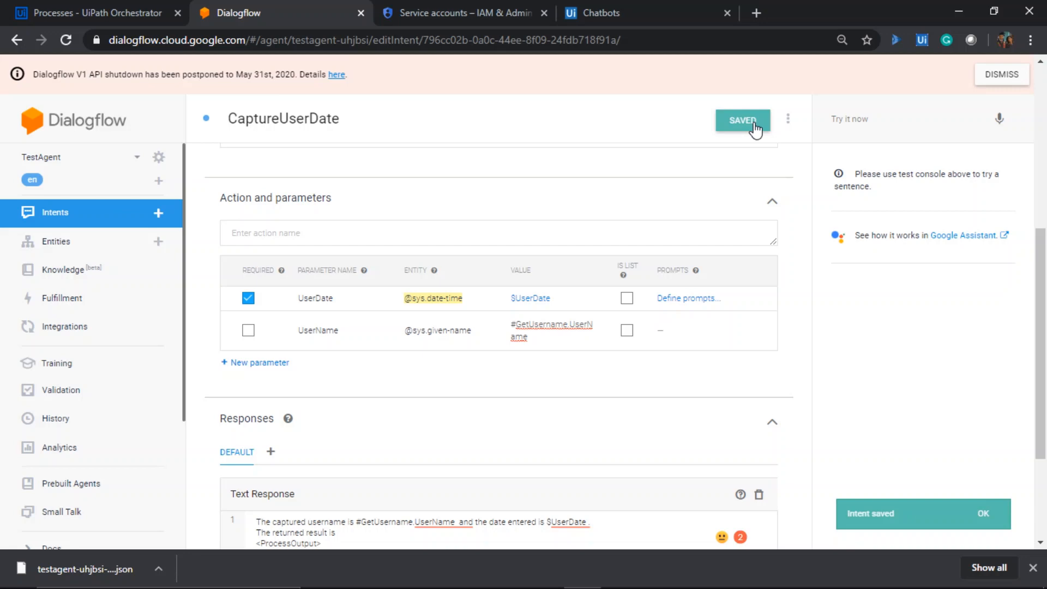
# - Switch back to UiPath Chatbots, cancel the pending process mapping and reload the intent mappings page
pyautogui.click(604, 1)
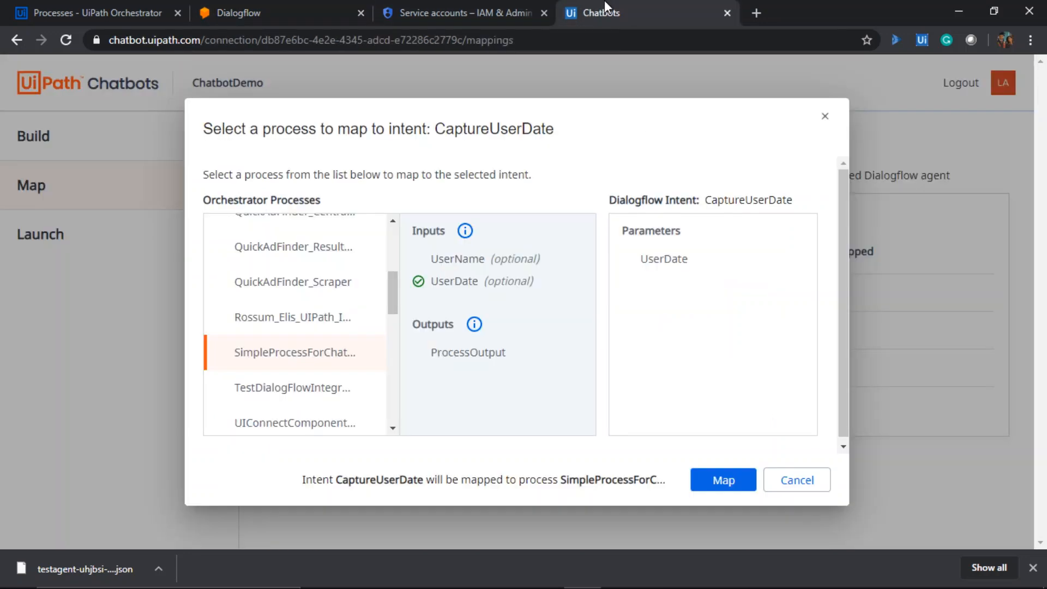
pyautogui.click(798, 481)
pyautogui.click(485, 48)
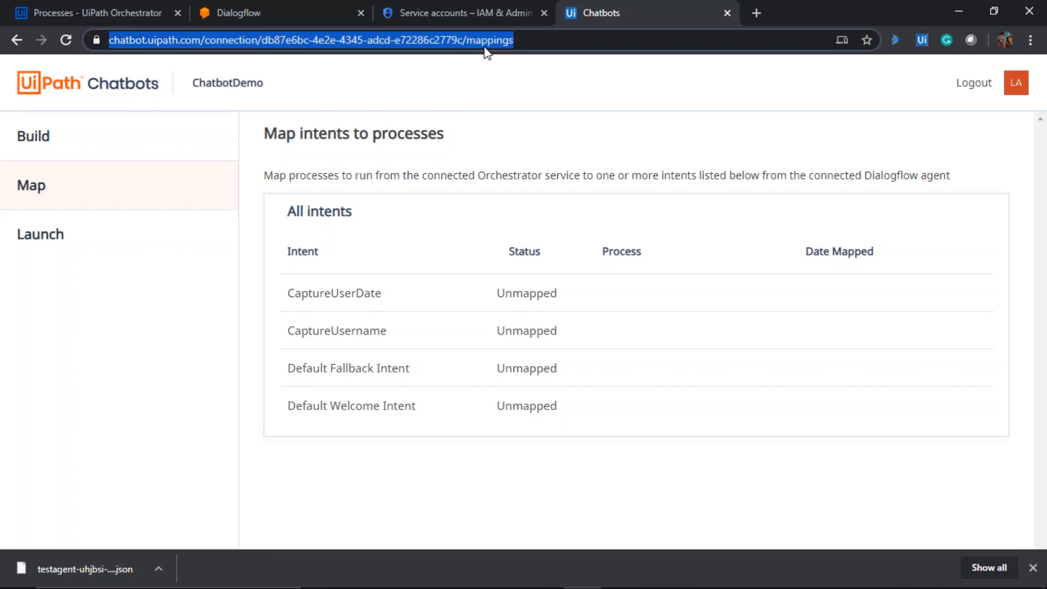
pyautogui.press('Return')
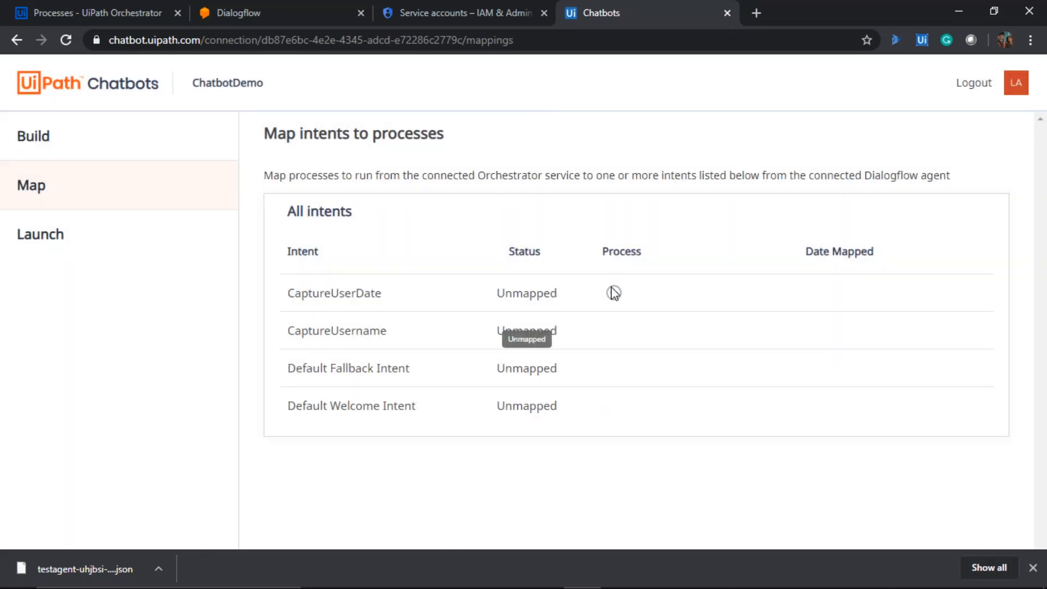
# - Map the CaptureUserDate intent to the SimpleProcessForChatbot process and open the chatbot's Launch page
pyautogui.click(614, 293)
pyautogui.scroll(-5, 241, 265)
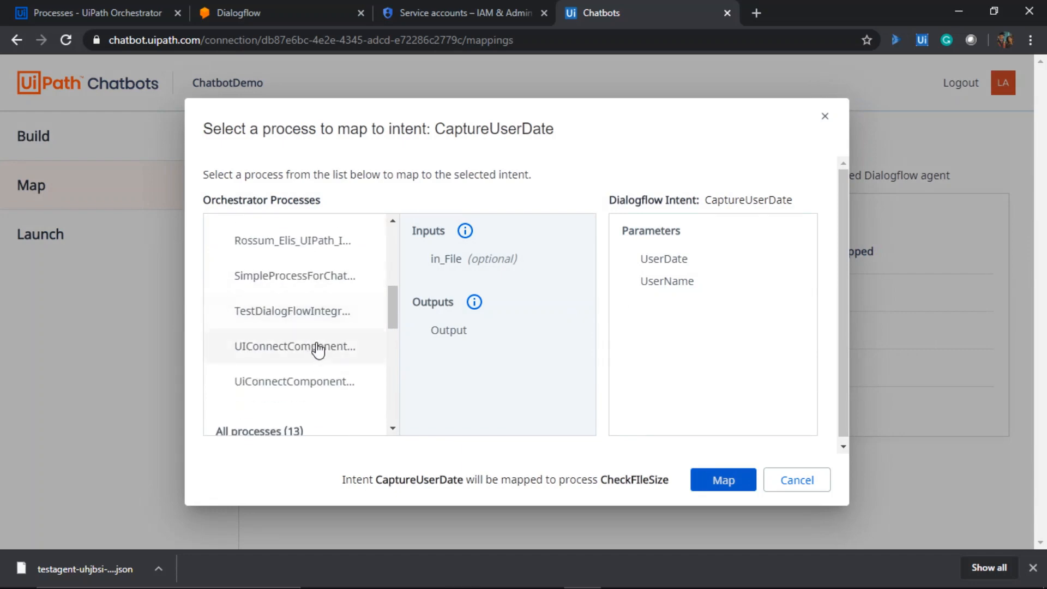
pyautogui.click(336, 277)
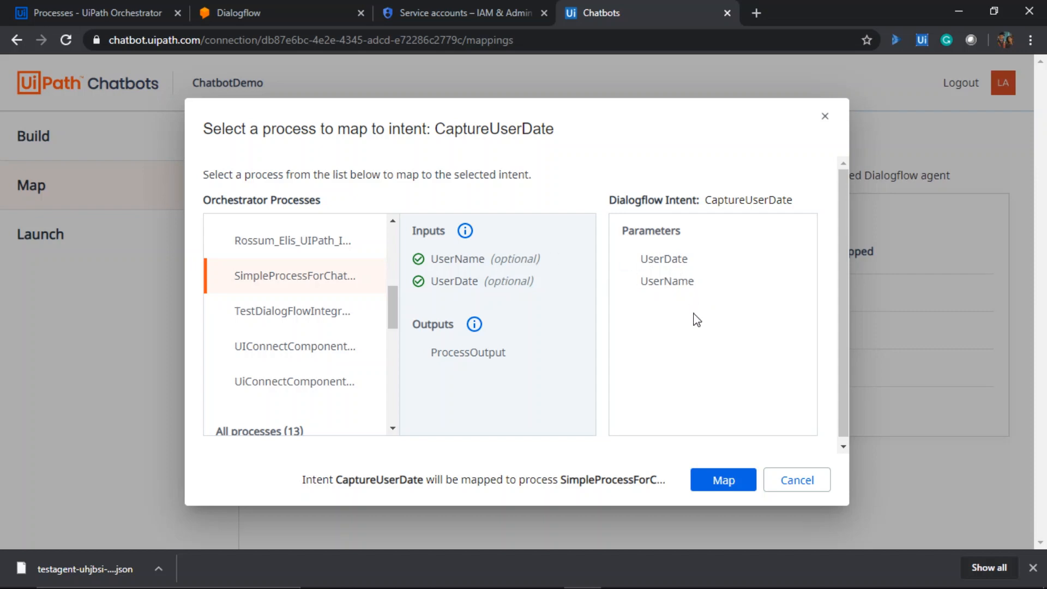
pyautogui.click(721, 483)
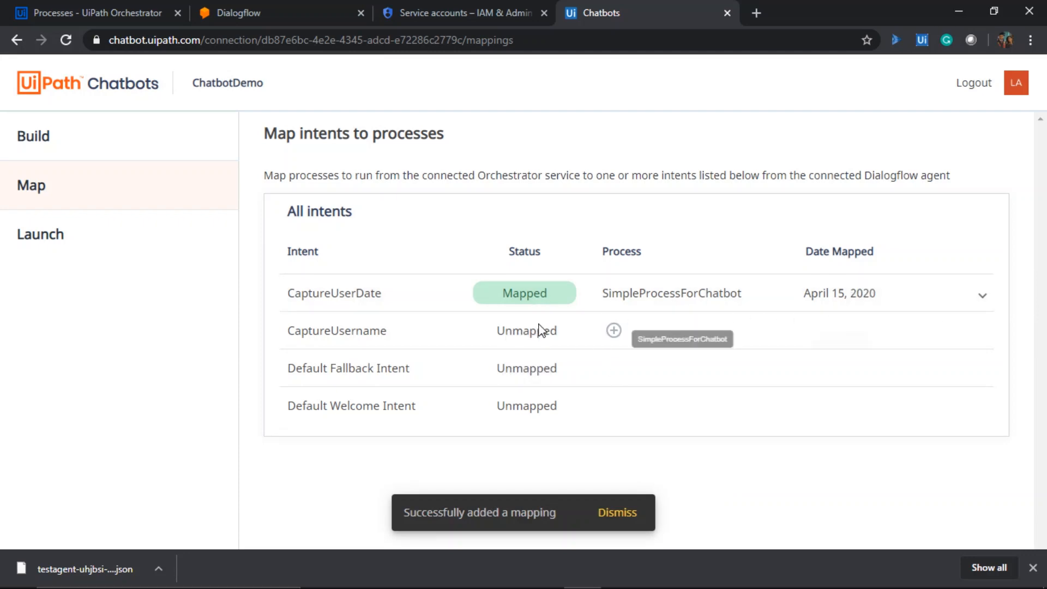
pyautogui.click(76, 246)
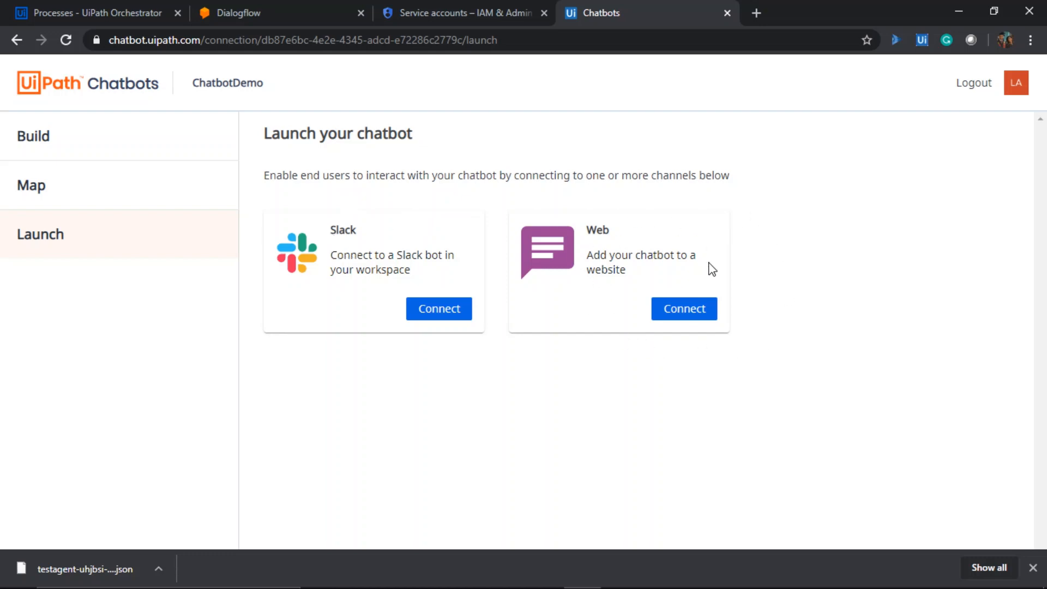
# - Start connecting the chatbot to the Web channel and set the virtual agent name to MyDemo
pyautogui.click(685, 310)
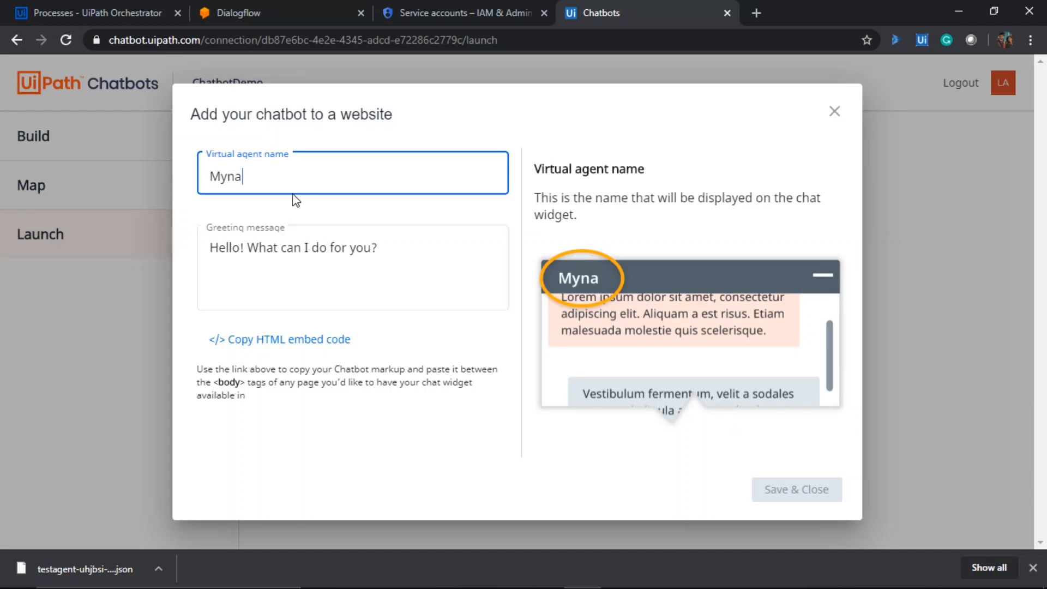
pyautogui.moveTo(292, 169); pyautogui.dragTo(201, 180)
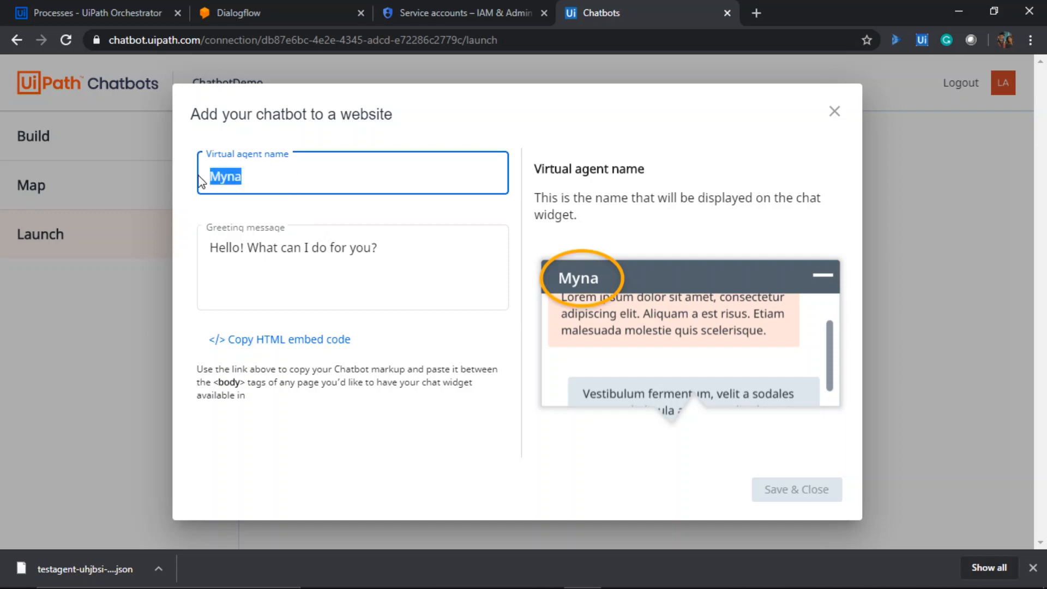
pyautogui.write('Myu')
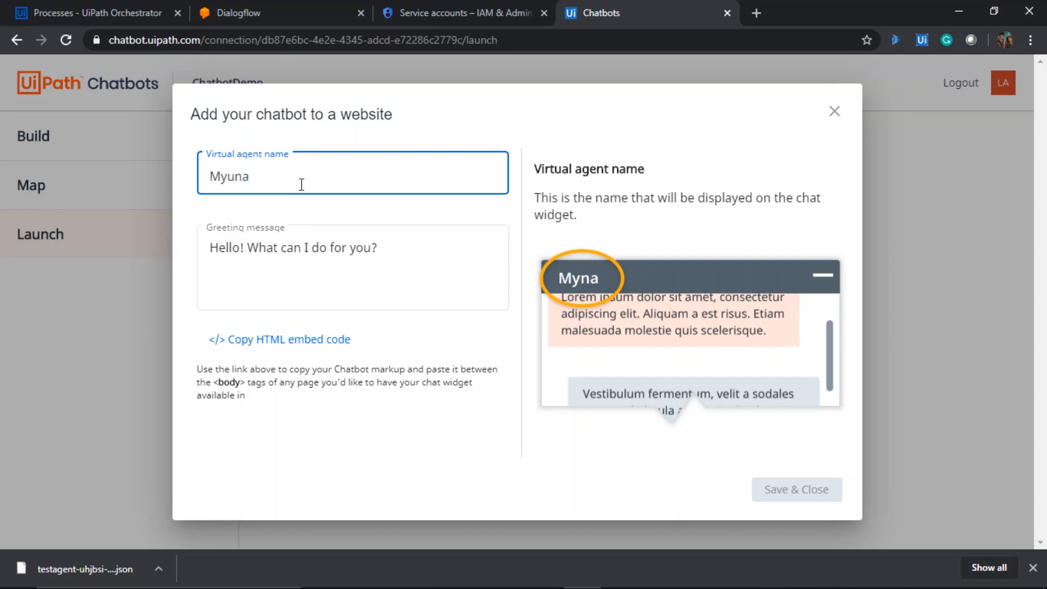
pyautogui.hotkey('ctrl', 'a')
pyautogui.write('MyDemo')
pyautogui.click(405, 248)
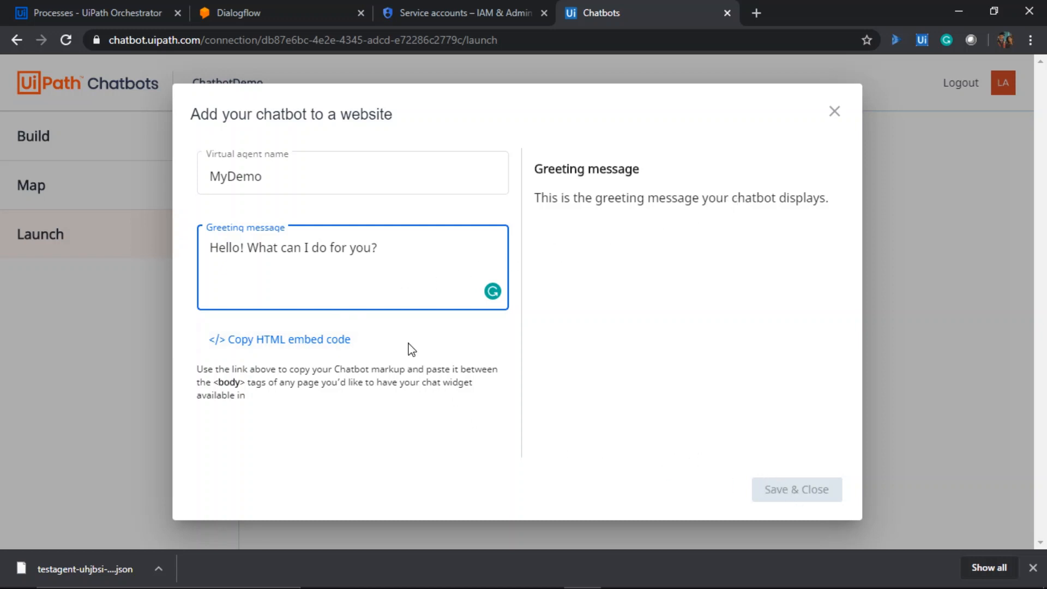
# - Copy the chatbot's HTML embed code and save the Web channel settings
pyautogui.click(357, 341)
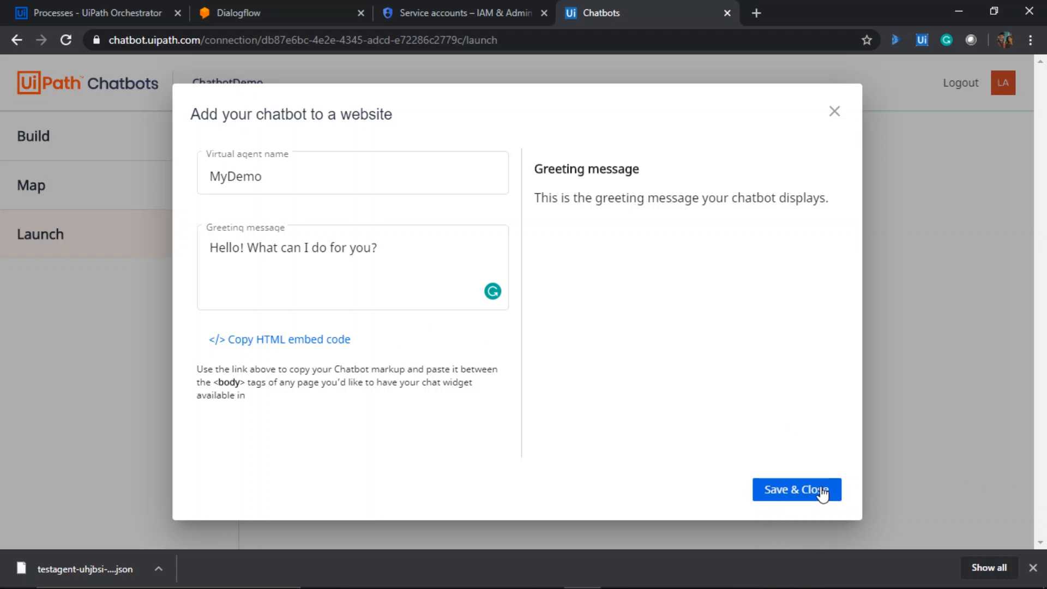
pyautogui.click(346, 343)
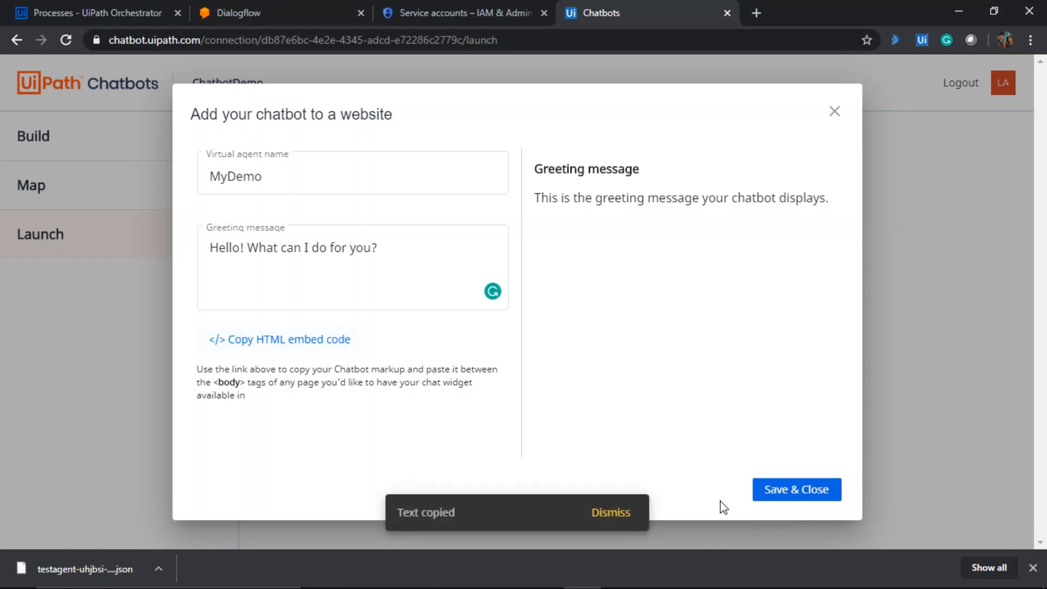
pyautogui.click(787, 491)
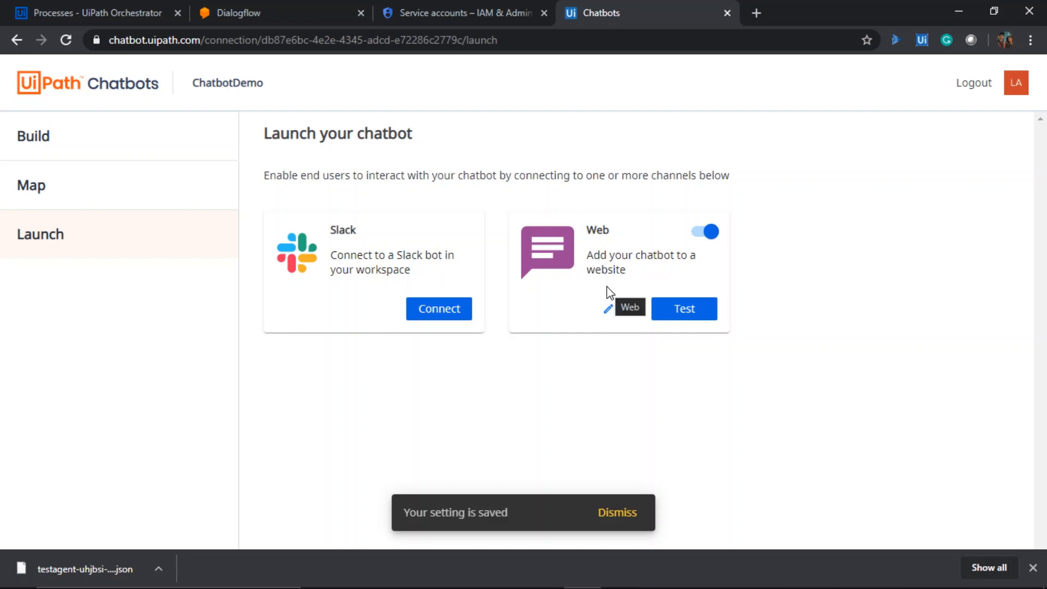
# - Open the MyDemo chat widget on the Web channel's test page and send the message "Hi"
pyautogui.click(701, 311)
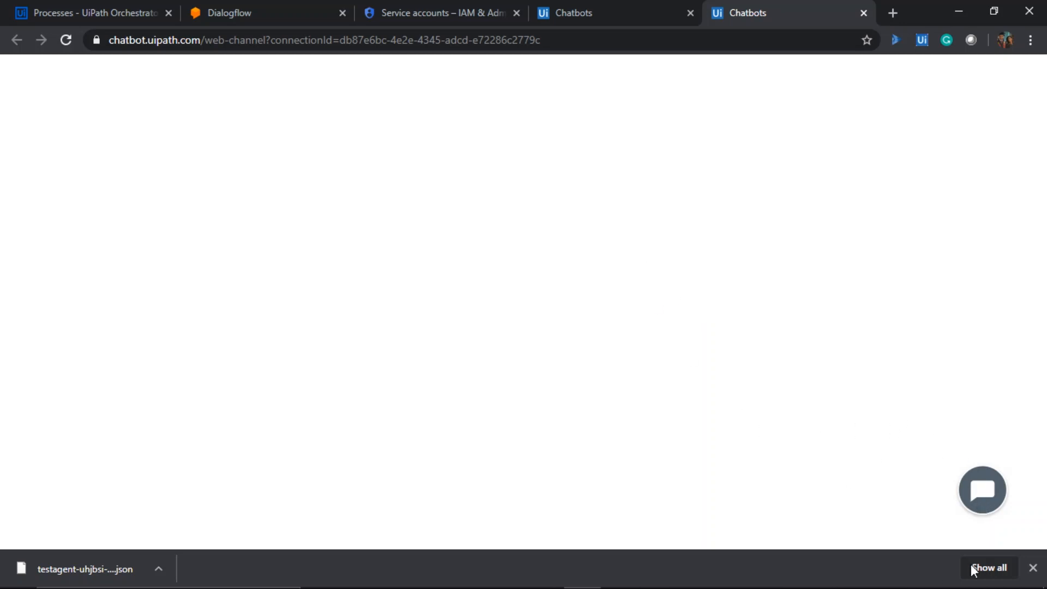
pyautogui.click(991, 494)
pyautogui.click(868, 511)
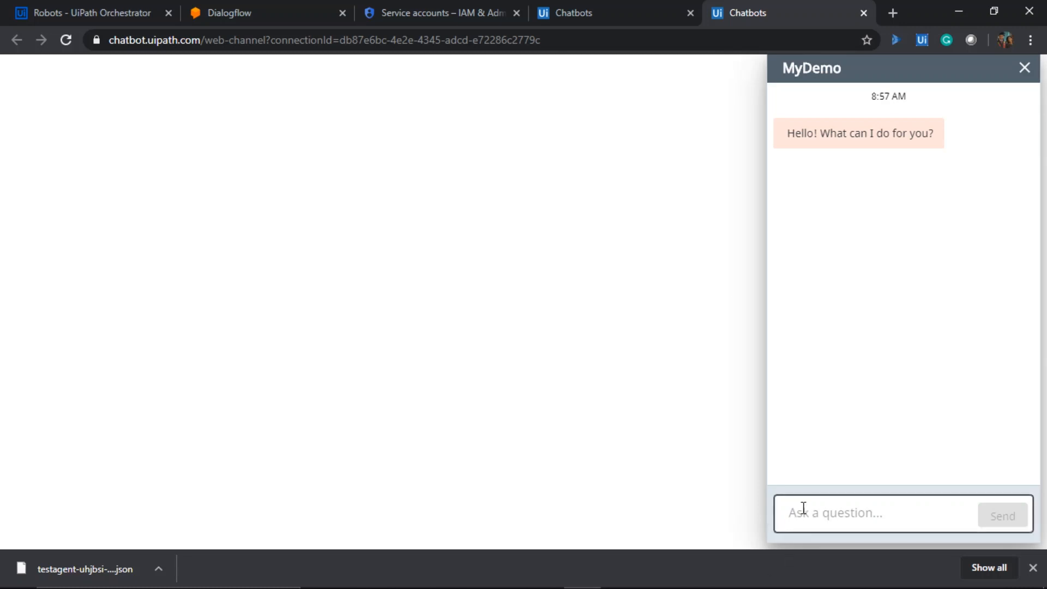
pyautogui.click(802, 512)
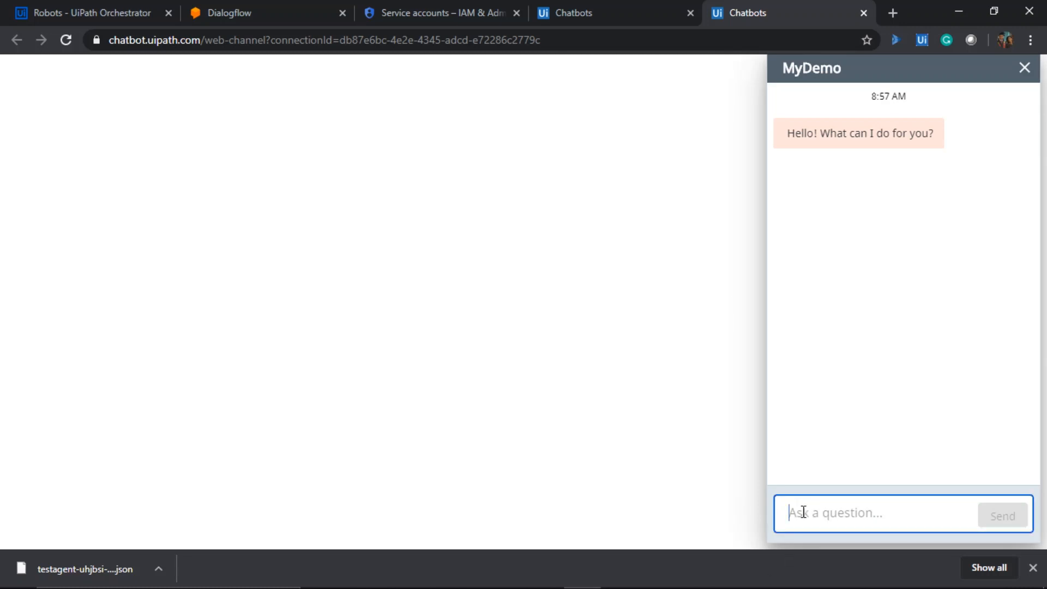
pyautogui.write('Hi')
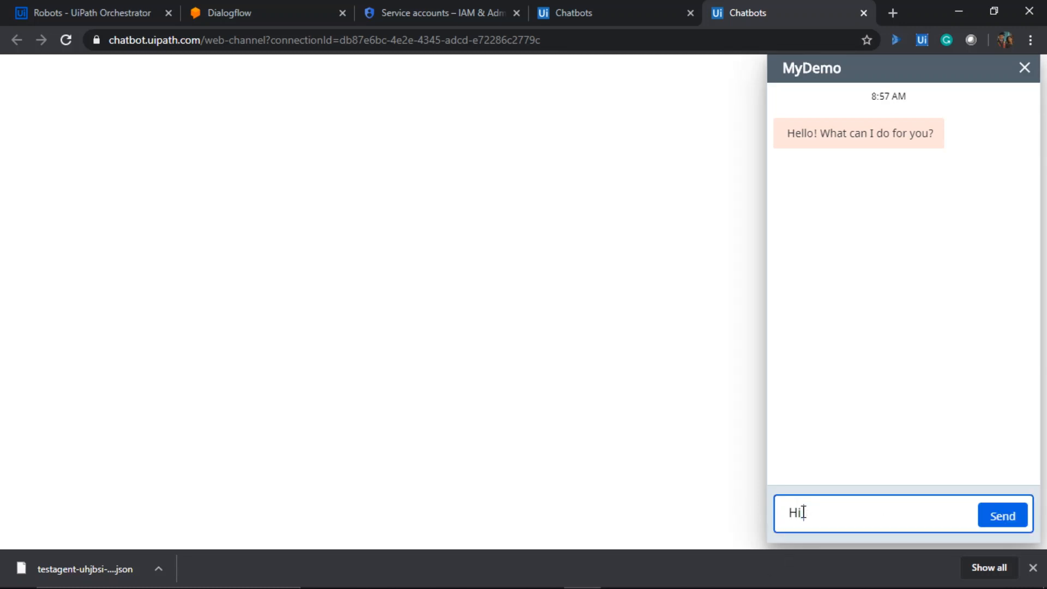
pyautogui.press('Return')
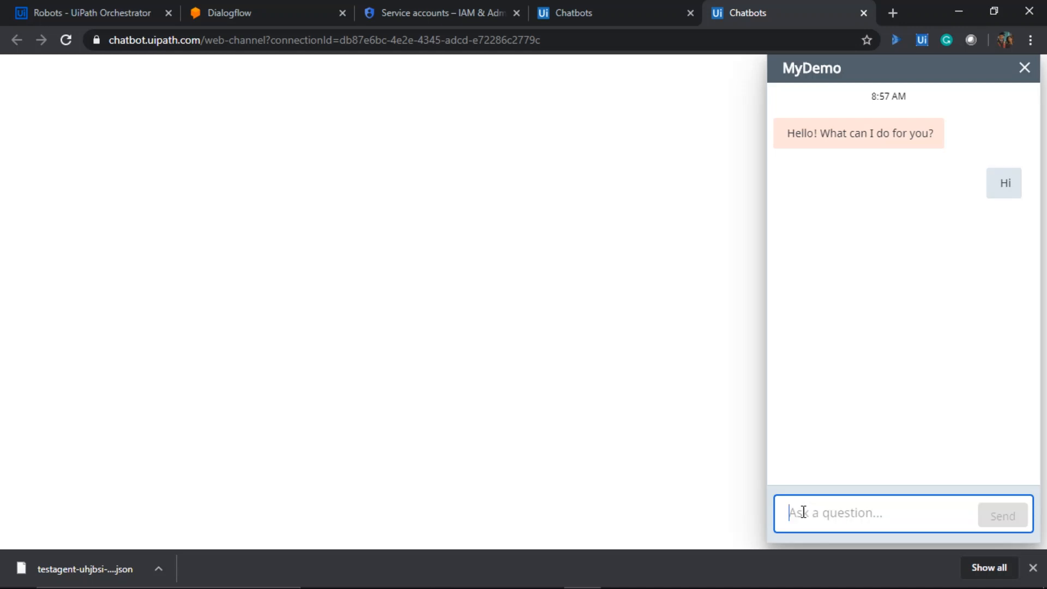
# - Reply to the chatbot's greeting with a message introducing the user by first name
pyautogui.write('I')
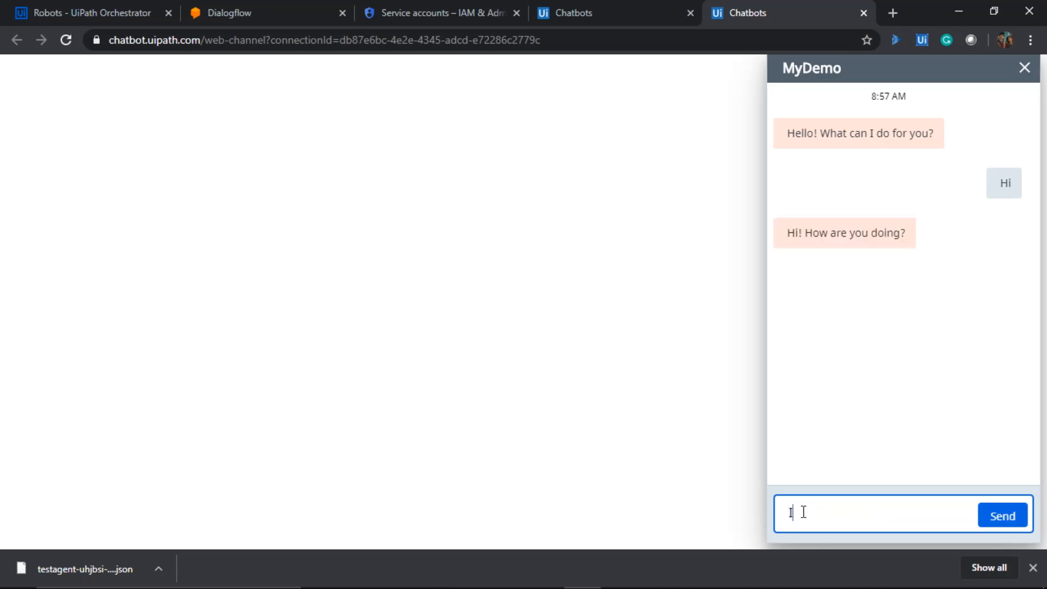
pyautogui.write("'m Jonathana")
pyautogui.press('Return')
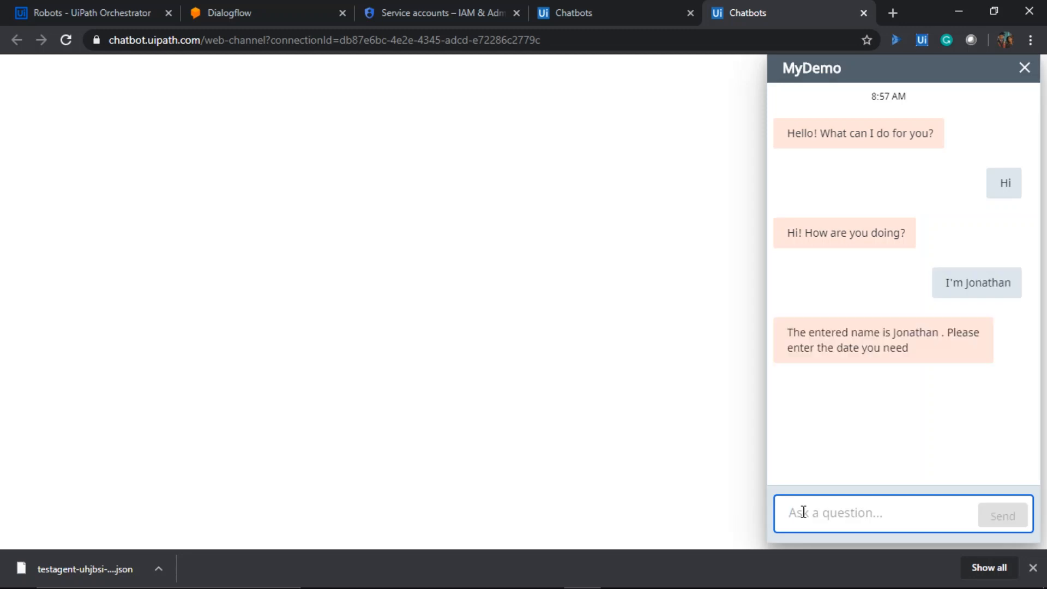
# - Answer the chatbot's date request with the message "I need it to be April 30"
pyautogui.write('I n')
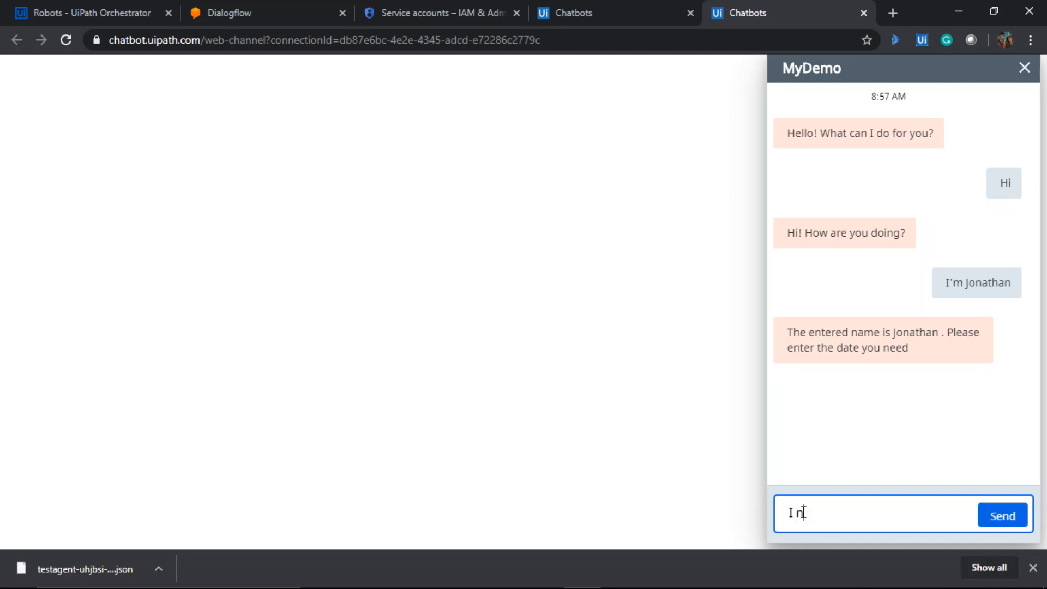
pyautogui.write('eed it to be April 3')
pyautogui.write('0')
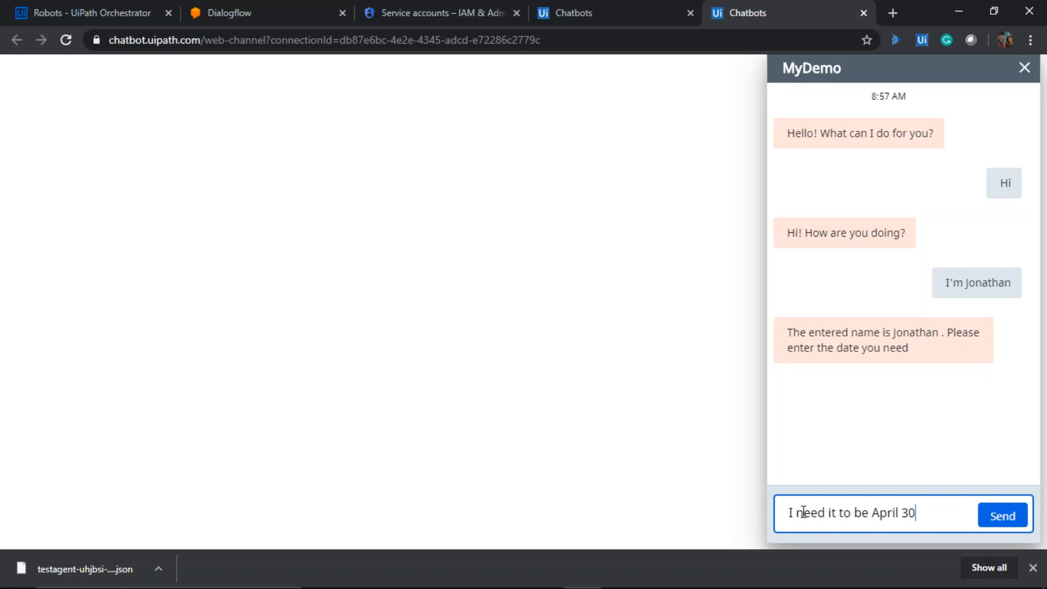
pyautogui.press('Return')
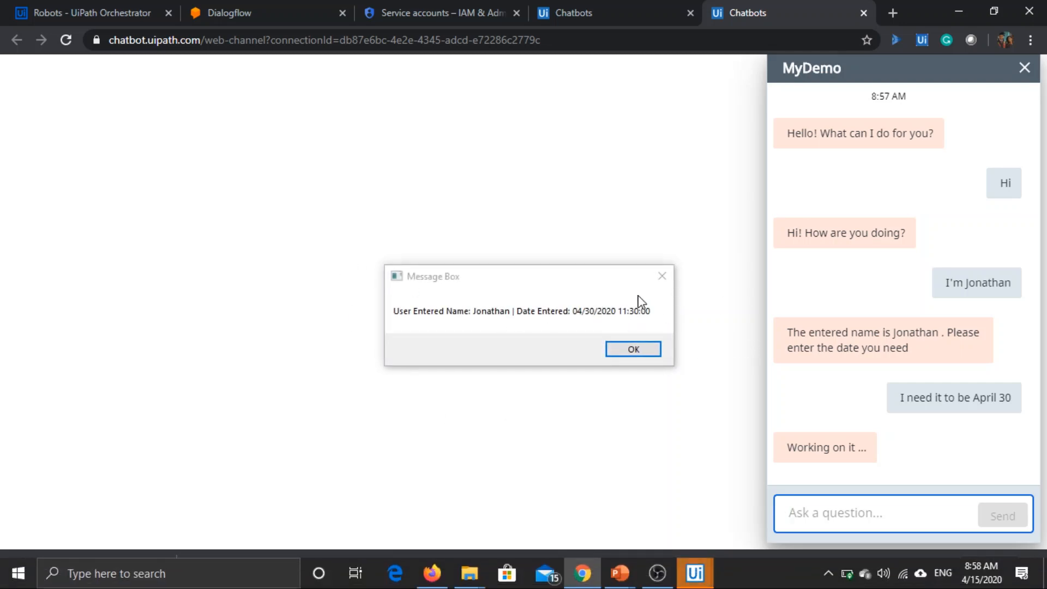
# - Acknowledge the process's message box and highlight the returned result in the chatbot's last reply
pyautogui.click(631, 351)
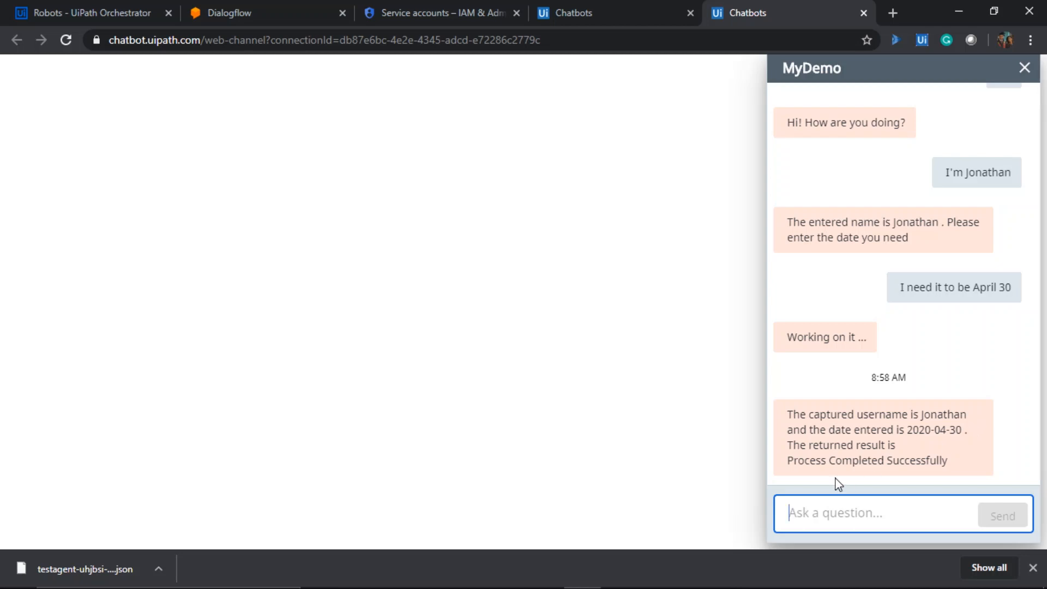
pyautogui.moveTo(788, 461); pyautogui.dragTo(956, 467)
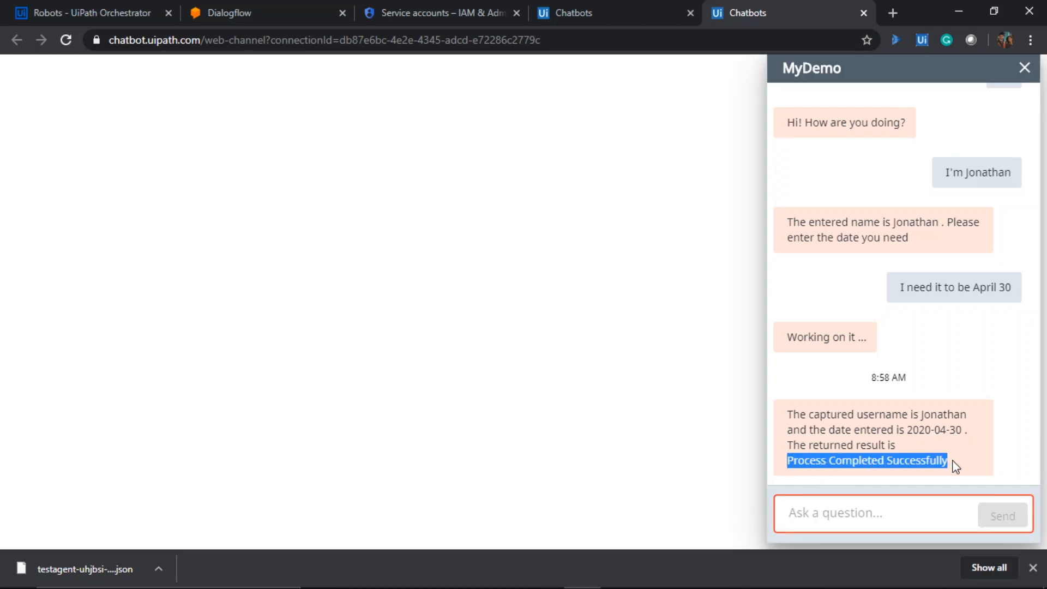
pyautogui.click(956, 467)
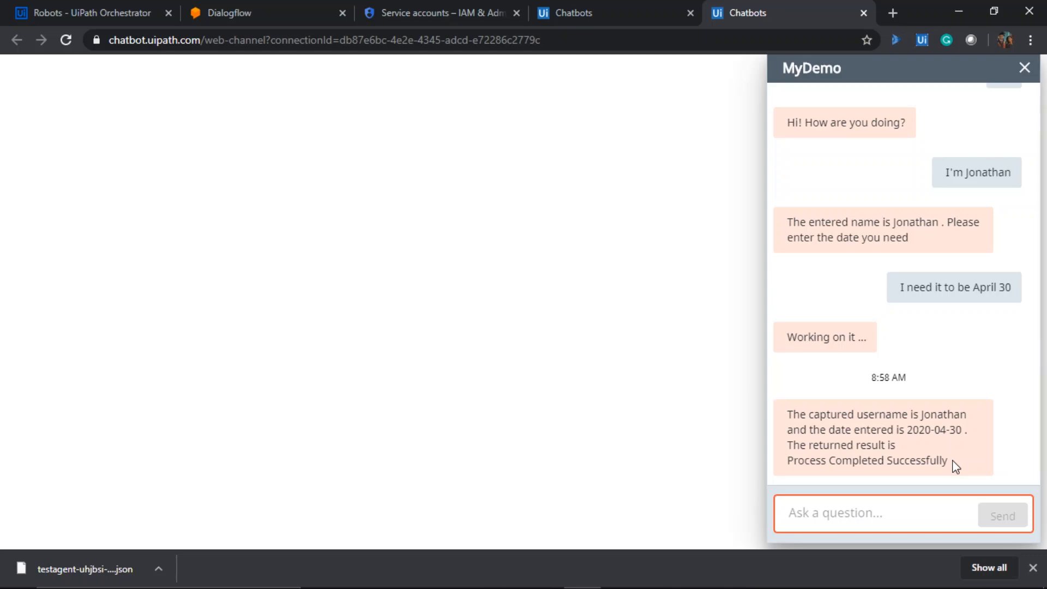
# - Switch to the PowerPoint slide show and advance from the Demo slide to the Recap slide
pyautogui.hotkey('alt', 'Tab')
pyautogui.hotkey('alt', 'Down')
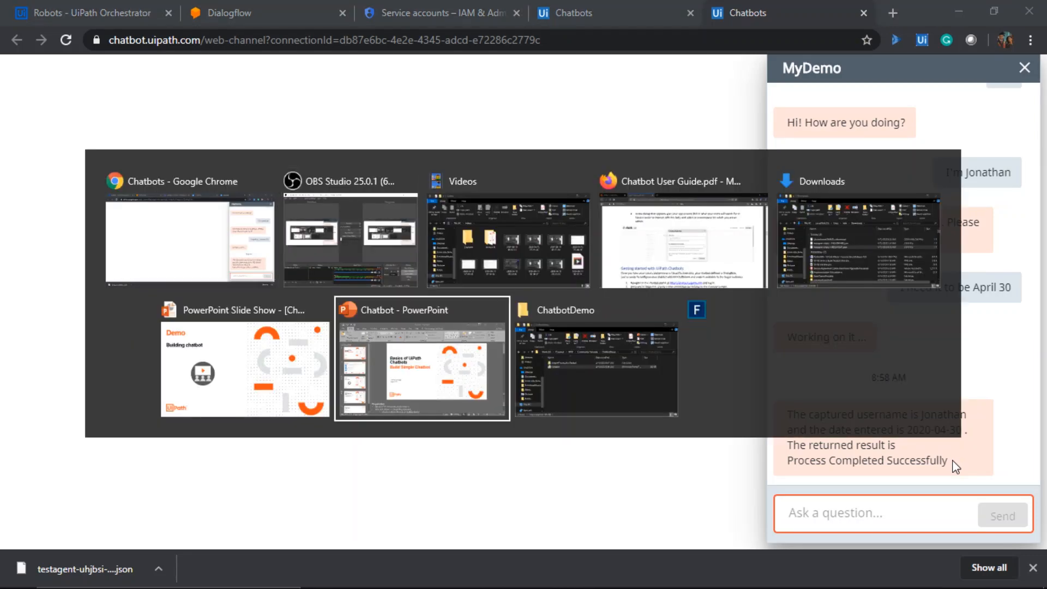
pyautogui.hotkey('alt', 'Left')
pyautogui.press('Right')
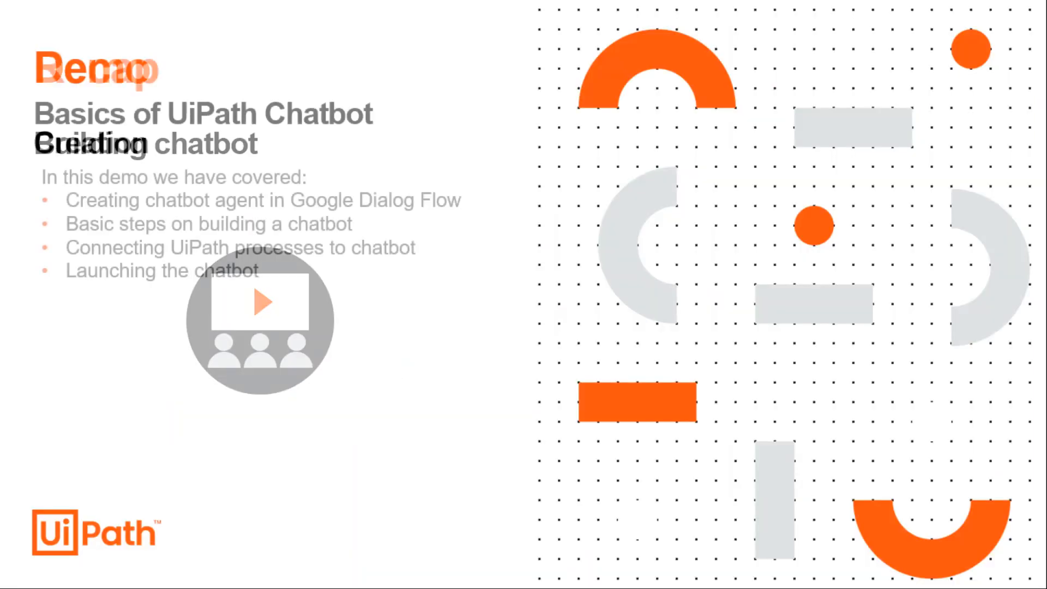